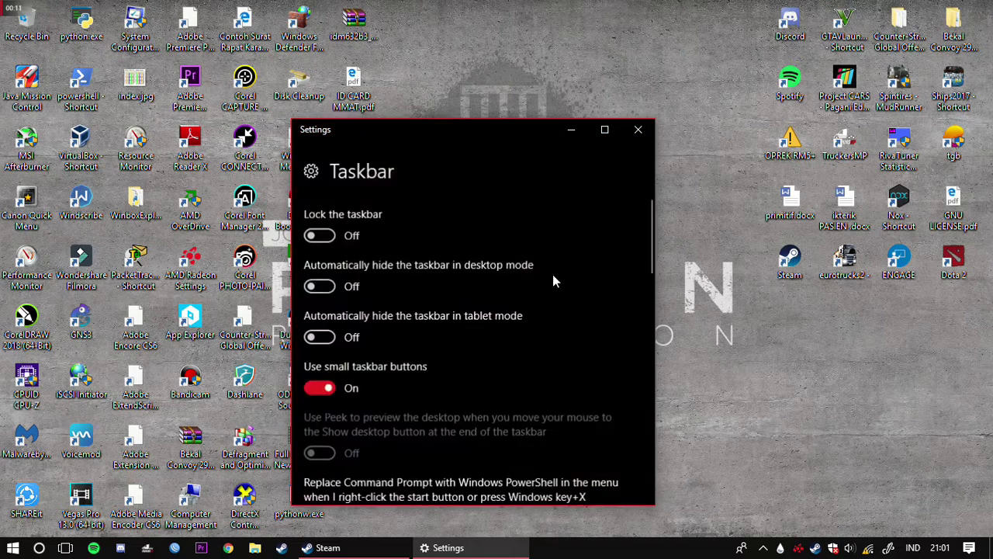
- Turn on automatic hiding of the taskbar in desktop mode and hide all desktop icons
left_click(321, 287)
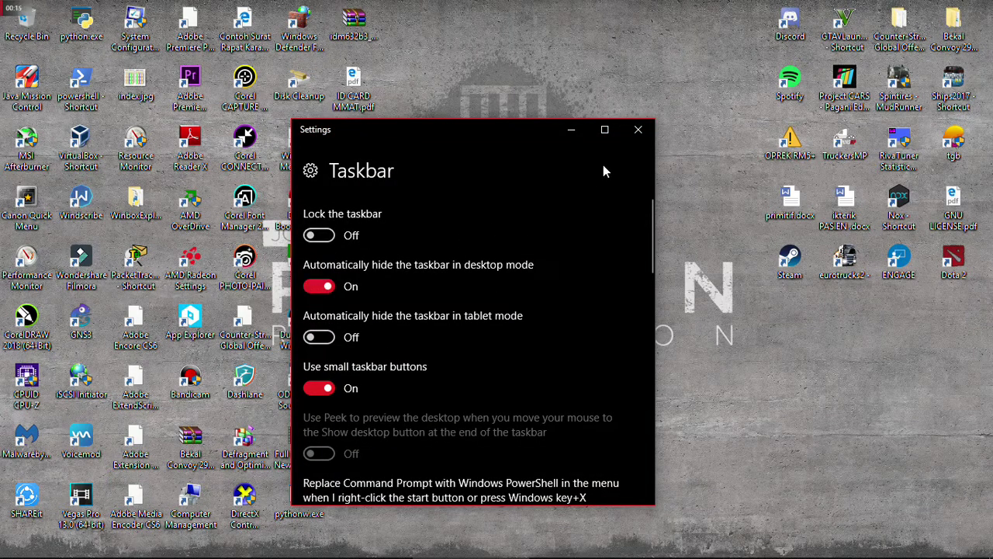
left_click(638, 130)
right_click(629, 124)
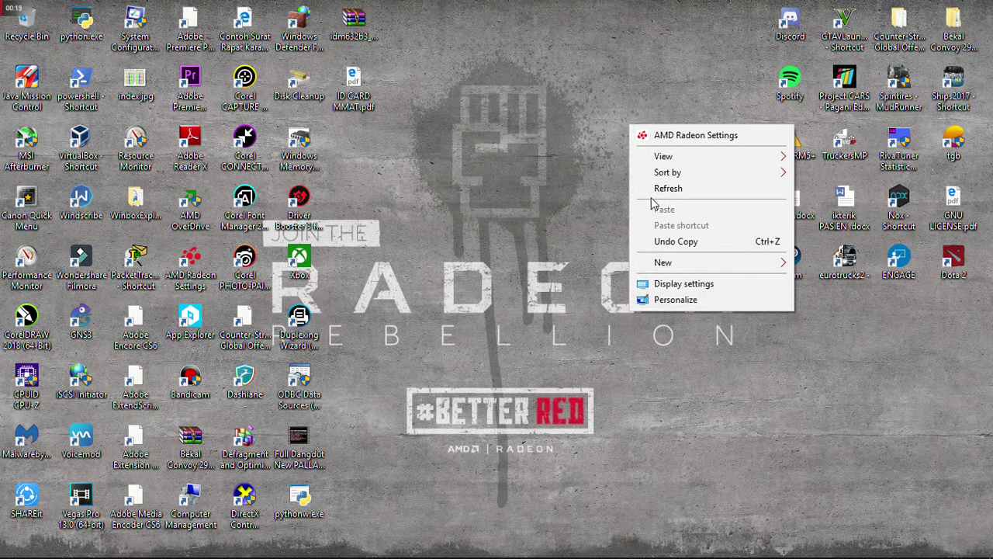
mouse_move(701, 164)
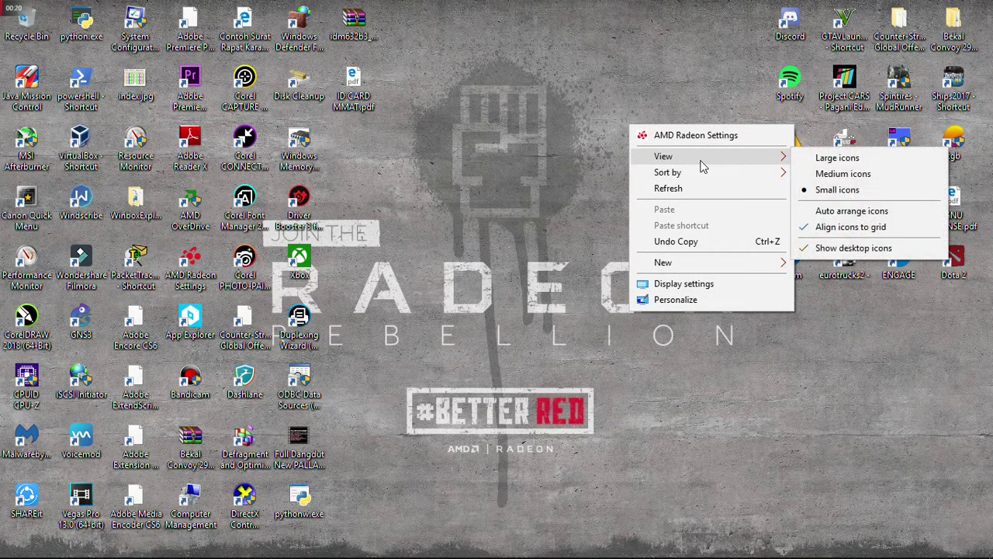
left_click(847, 248)
- Open the Manage Rainmeter window and move it aside to expose part of the wallpaper
mouse_move(714, 550)
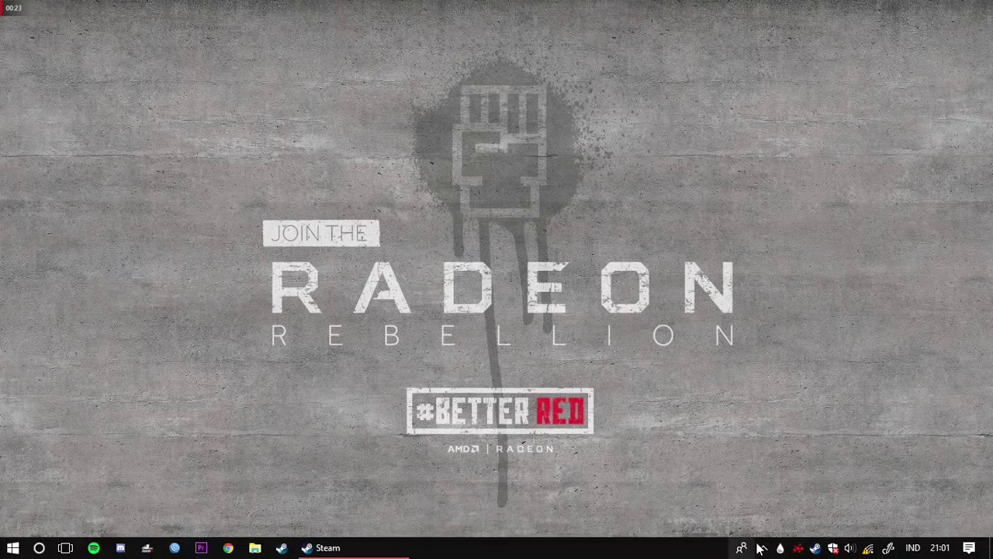
double_click(783, 548)
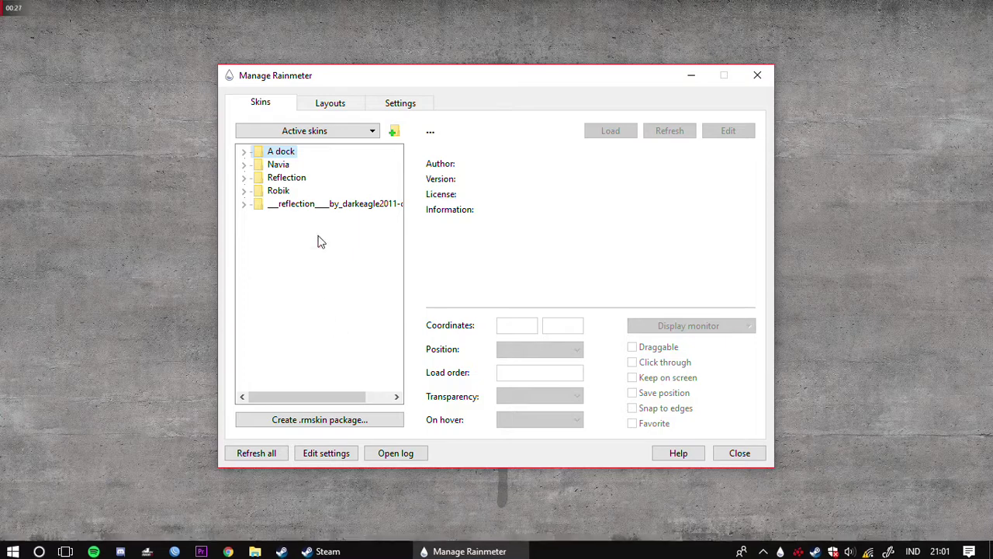
left_click_drag(369, 87, 574, 142)
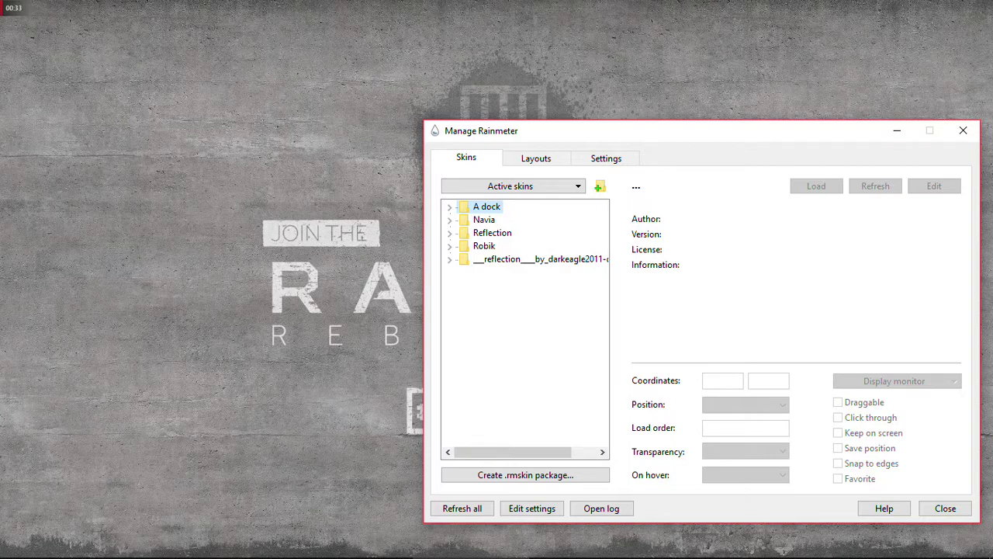
- Set the desktop background to the black-and-white photo of the seated woman, then minimise the open windows and refresh the desktop
right_click(316, 401)
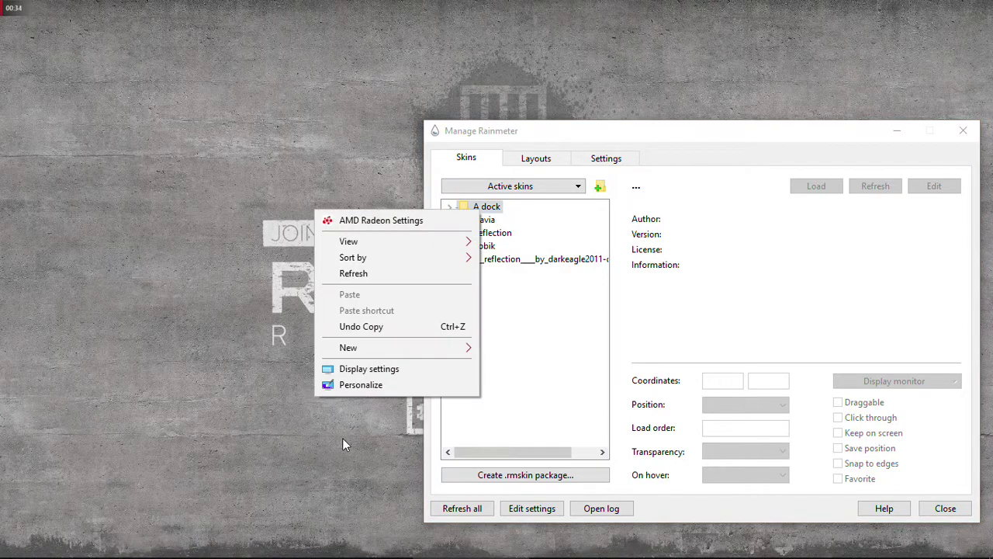
left_click(353, 384)
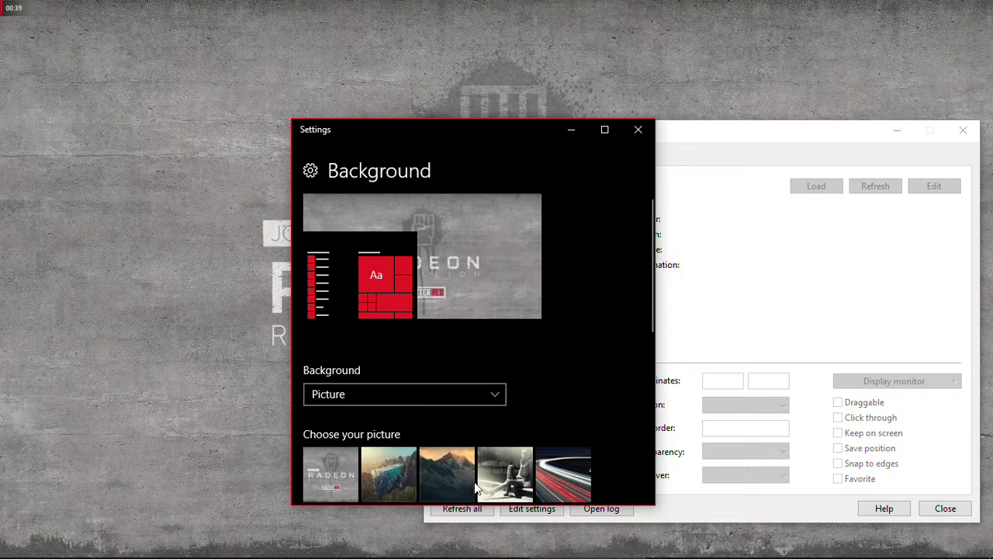
left_click(503, 476)
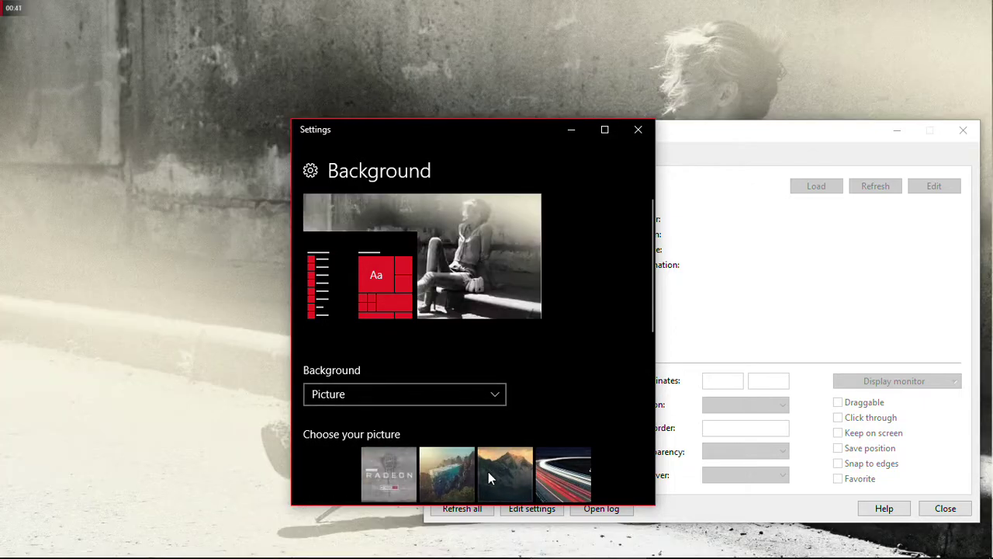
left_click(459, 481)
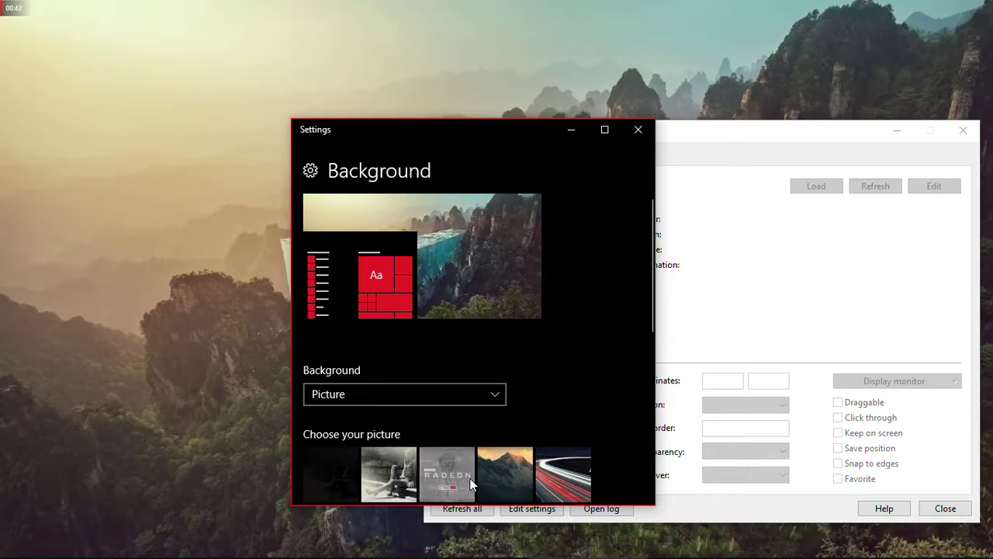
left_click(562, 129)
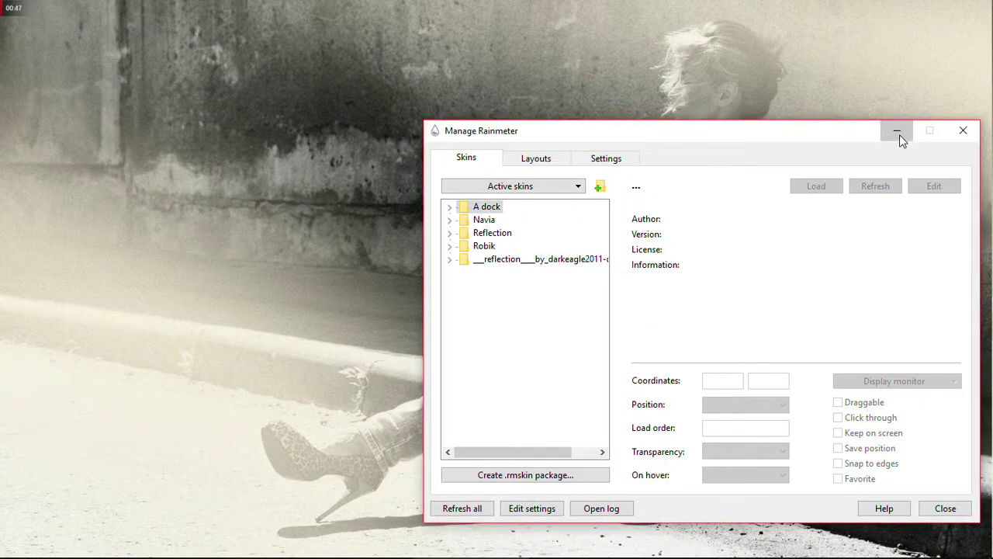
left_click(898, 131)
right_click(664, 135)
left_click(680, 199)
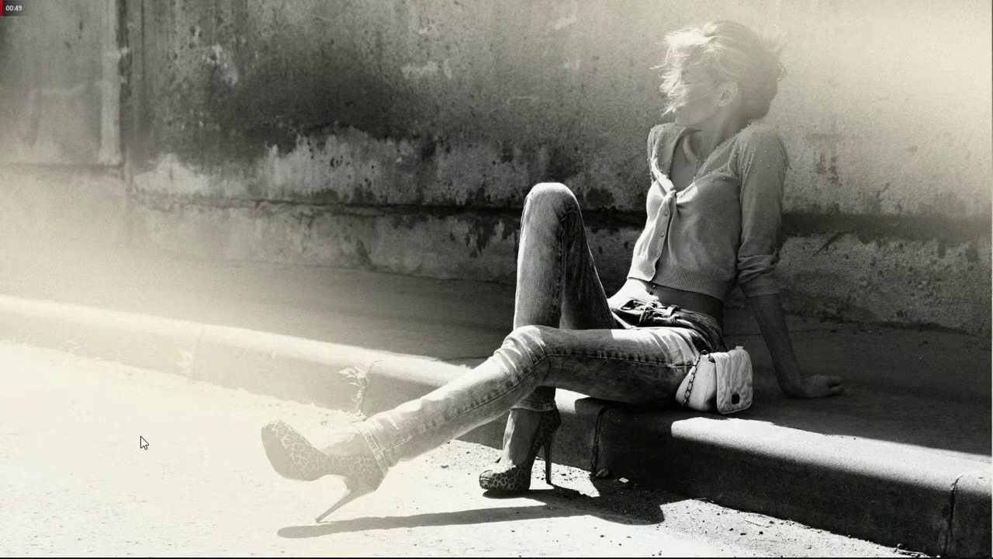
- Examine the A dock and Navia folders among the active Rainmeter skins and the list of saved layouts
left_click(468, 543)
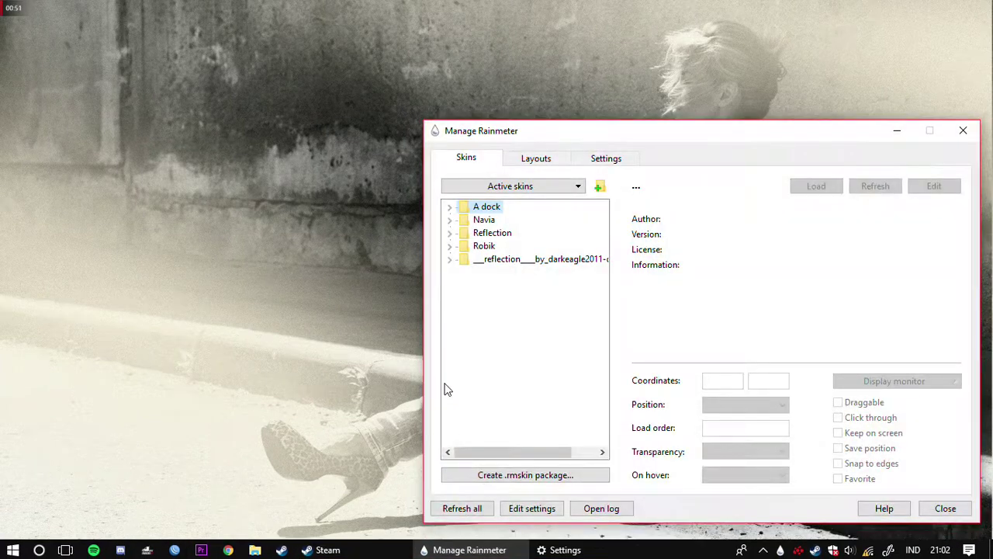
left_click(450, 208)
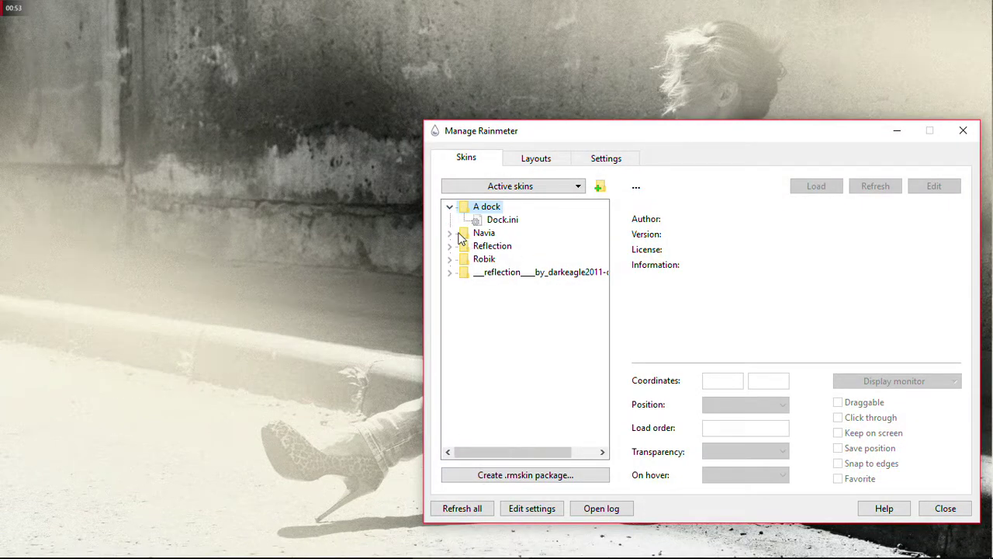
left_click(449, 209)
left_click(450, 221)
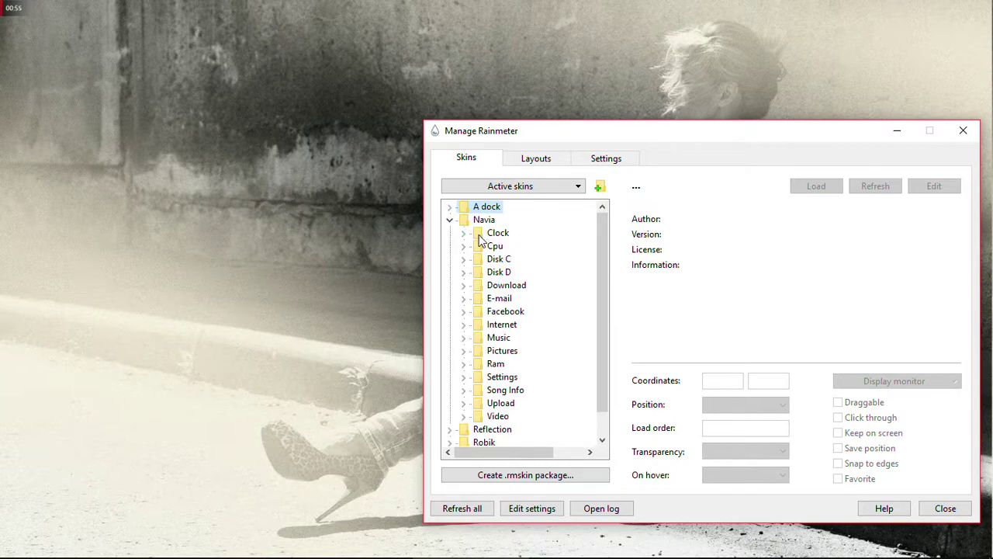
left_click(520, 159)
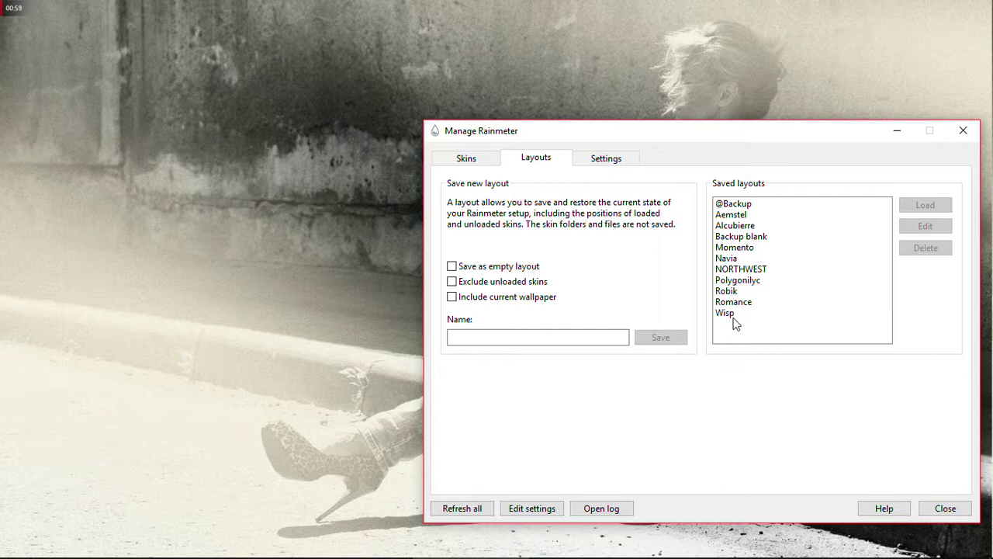
left_click(464, 160)
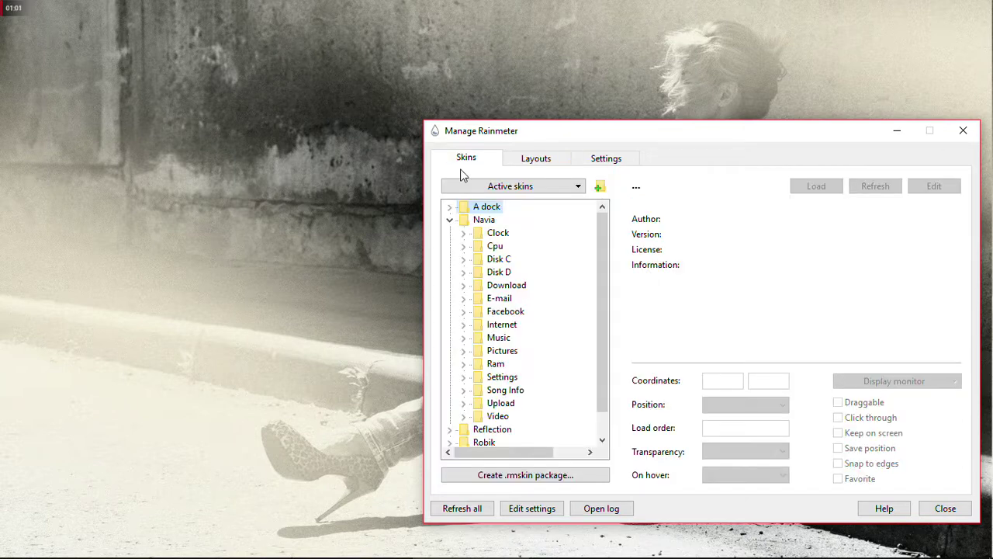
left_click(451, 220)
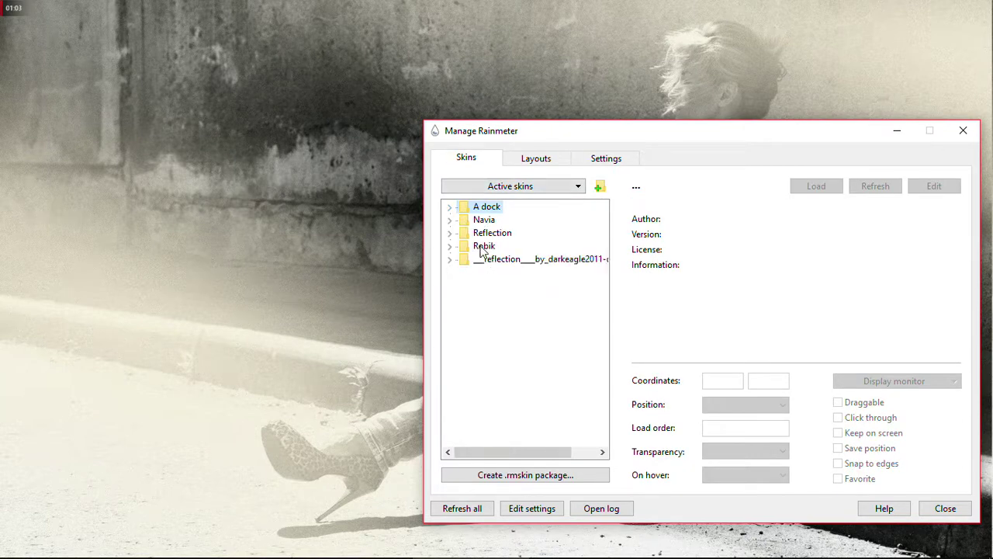
left_click(483, 248)
- Load the saved Robik layout, close its skin settings panel and minimise the Rainmeter manager
left_click(528, 161)
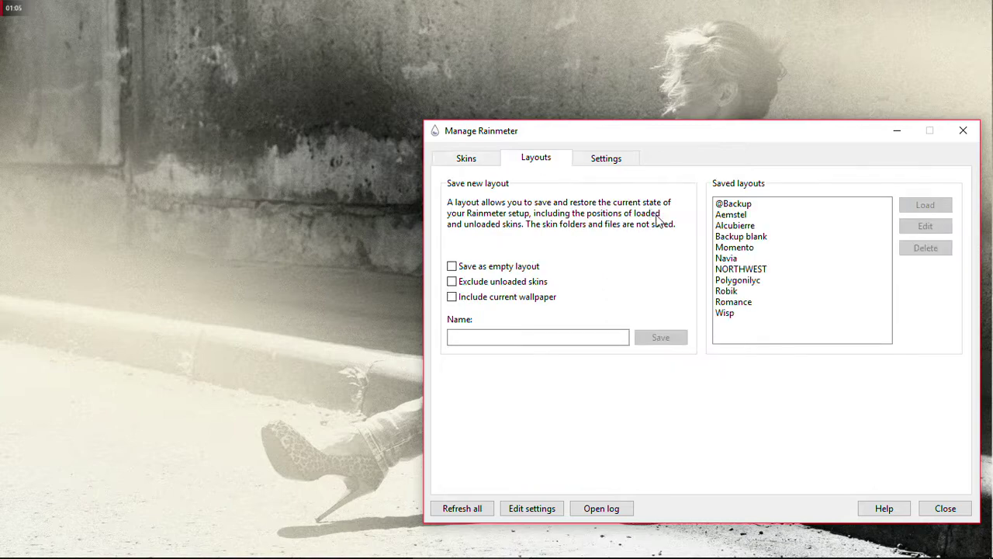
left_click(719, 291)
left_click(905, 205)
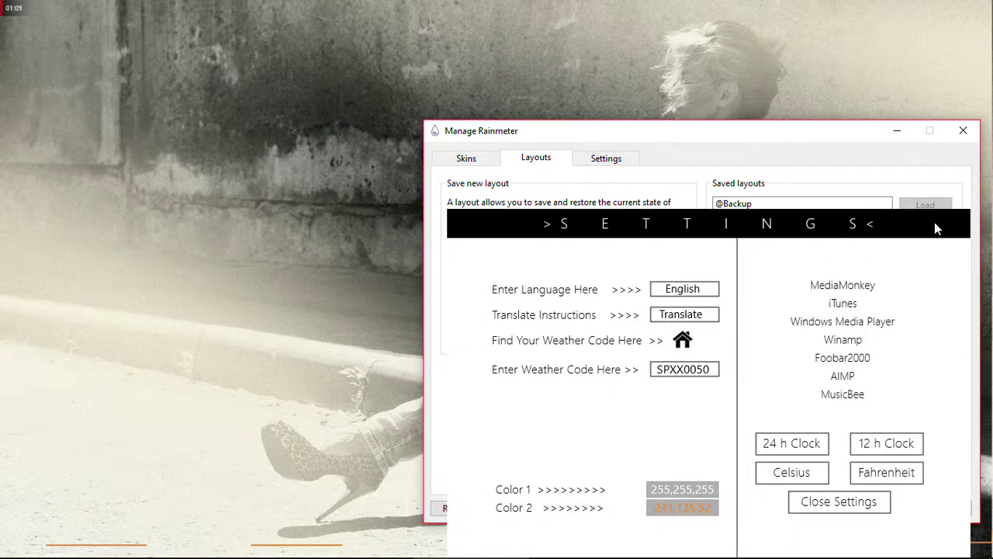
left_click(841, 504)
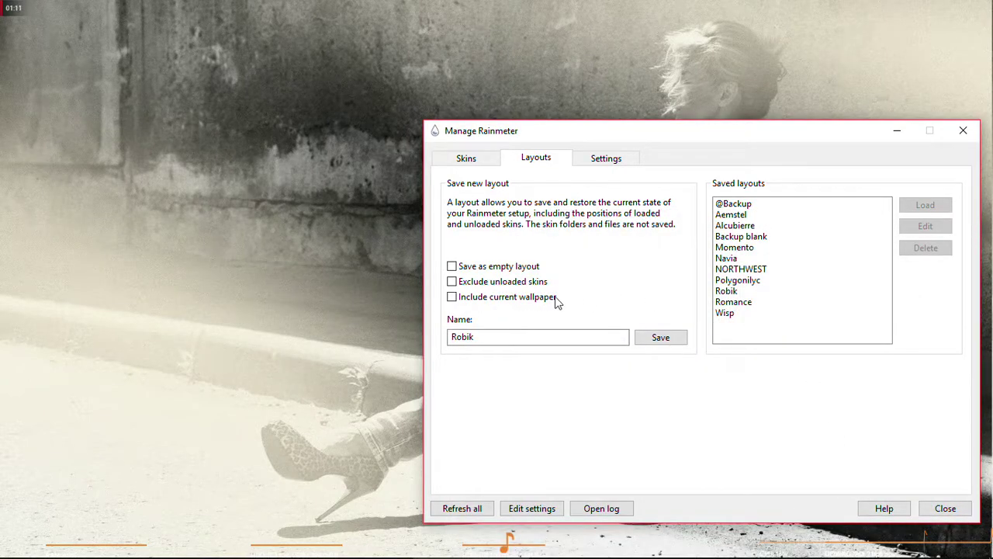
left_click(896, 132)
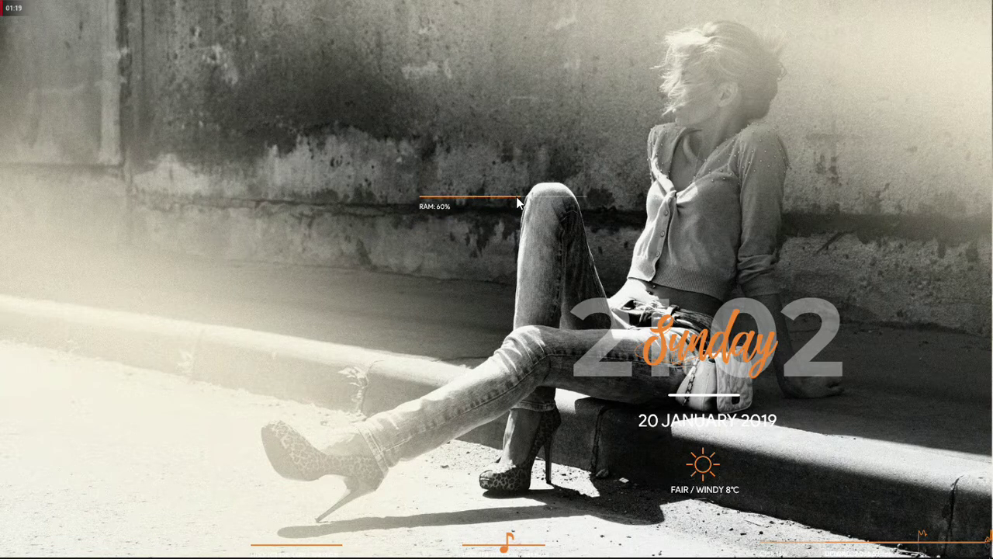
- Unload the RAM, HDD [C] and Song Info skins and the remaining orange bar skin from the desktop
right_click(516, 198)
left_click(551, 360)
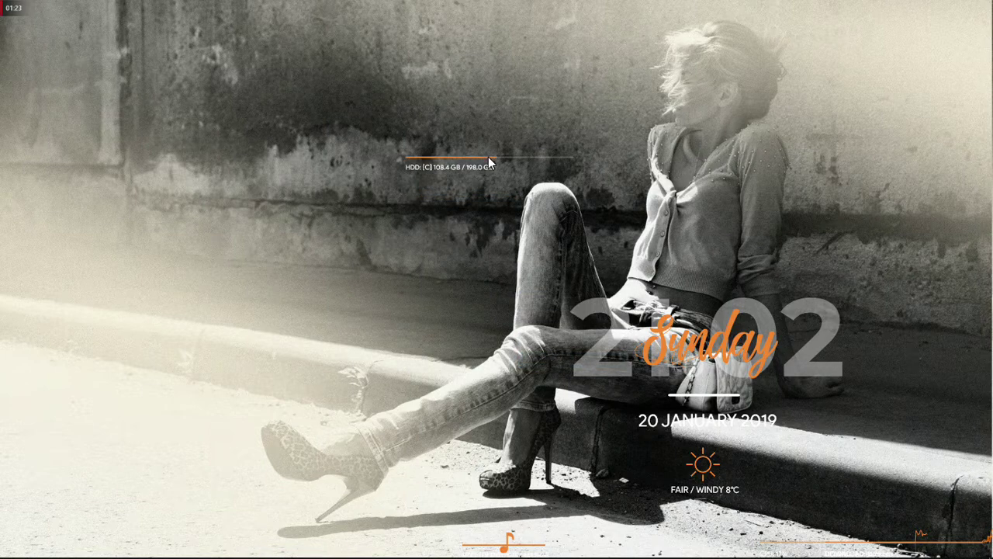
right_click(489, 158)
left_click(532, 320)
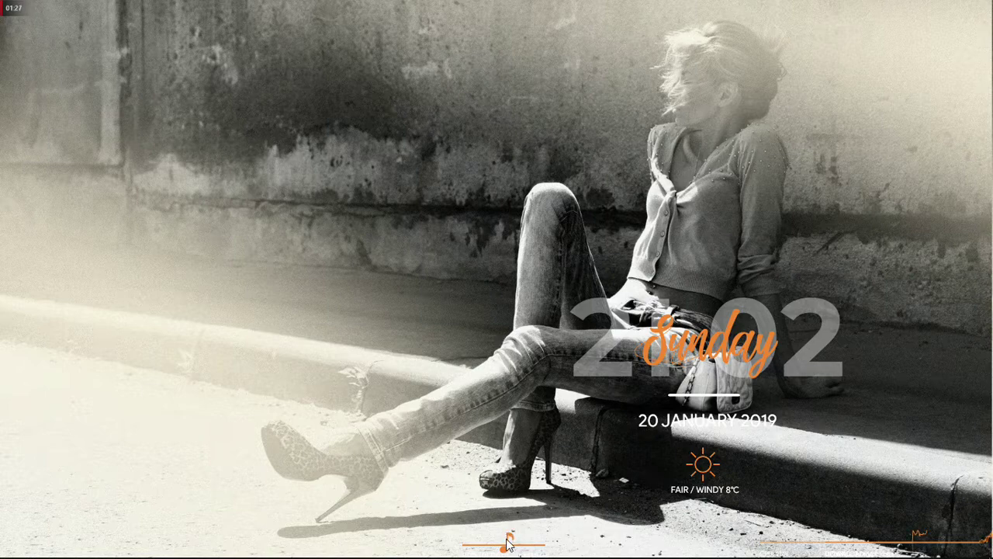
right_click(485, 248)
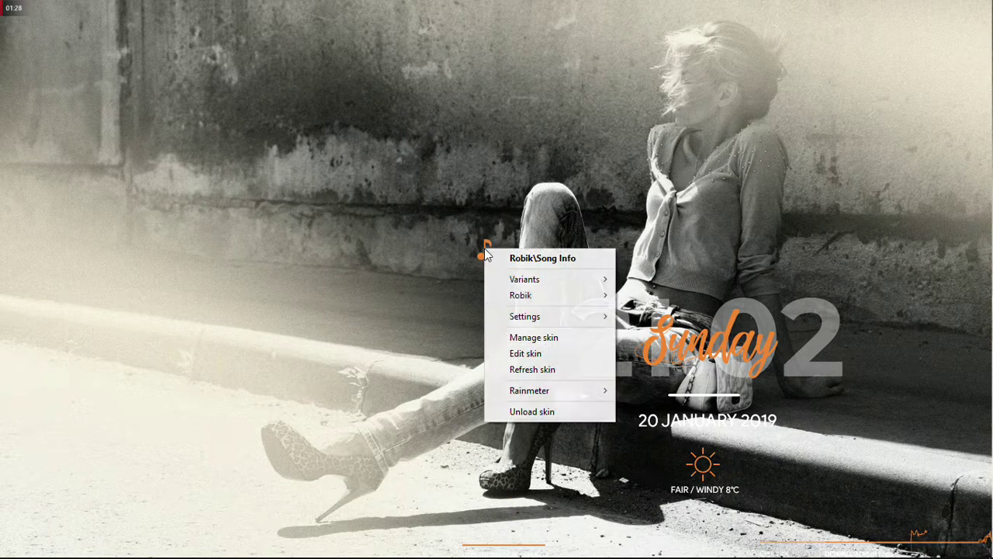
left_click(525, 413)
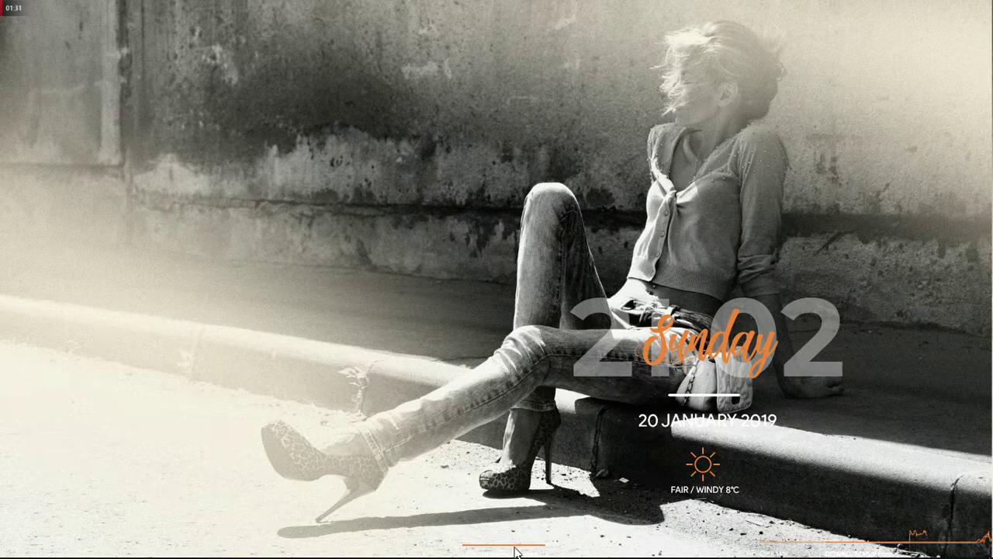
left_click_drag(514, 541, 520, 309)
right_click(523, 309)
left_click(567, 469)
- Move the upload and download graph skins to the upper-left corner of the desktop, stacked one above the other
left_click_drag(862, 545, 848, 432)
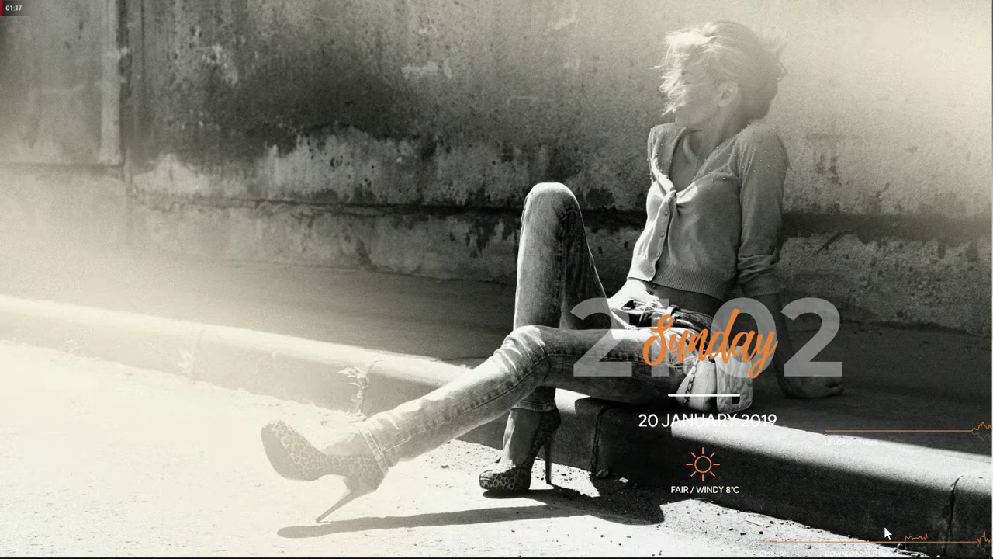
left_click_drag(945, 524, 942, 449)
left_click_drag(920, 542, 898, 394)
right_click(898, 394)
left_click(907, 383)
left_click_drag(913, 465, 92, 36)
left_click_drag(828, 440, 0, 5)
right_click(85, 122)
left_click(113, 186)
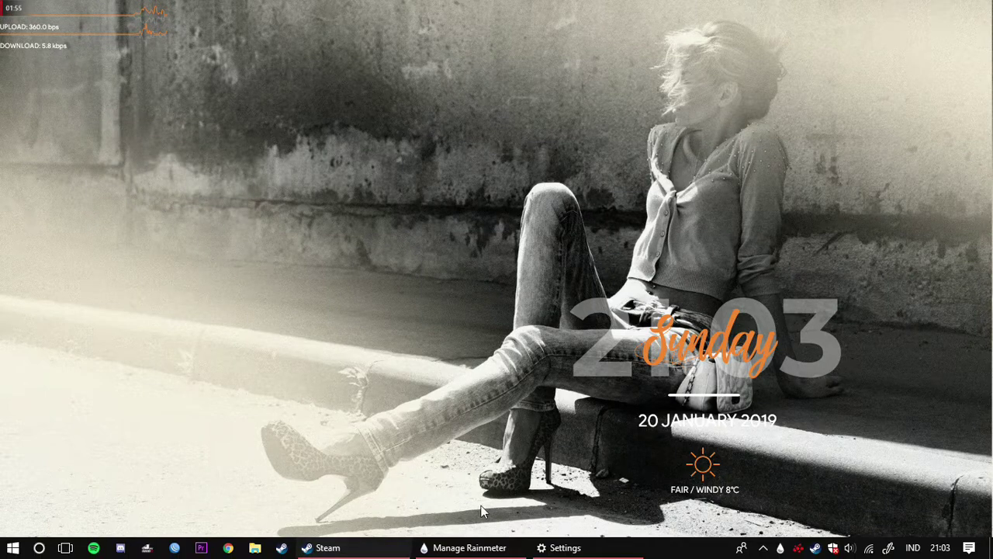
- Move the clock and date skin to the right edge of the desktop and place the weather skin below it
left_click_drag(803, 359, 961, 349)
left_click_drag(733, 476, 884, 486)
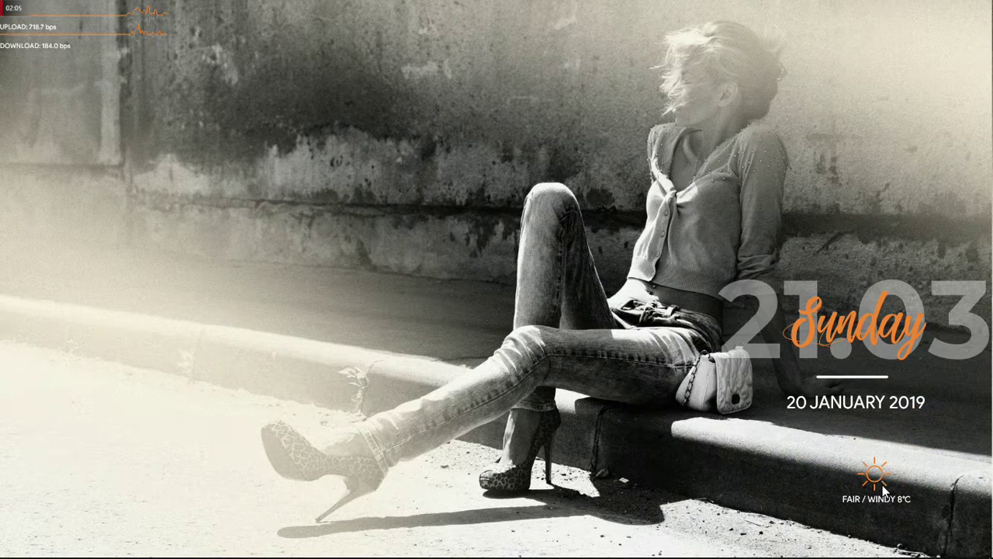
- Try out the Internet.ini skin from the Navia folder on the desktop
mouse_move(550, 557)
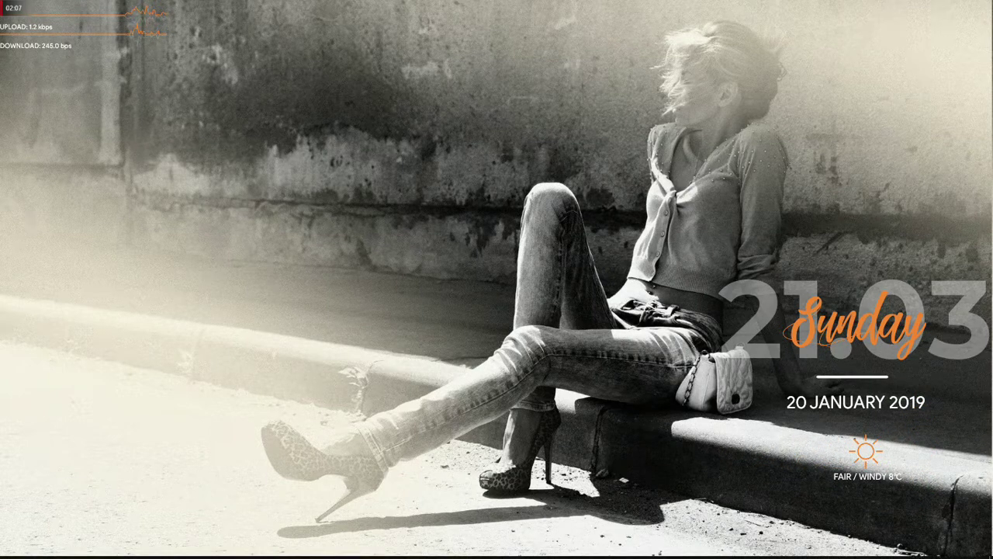
left_click(468, 548)
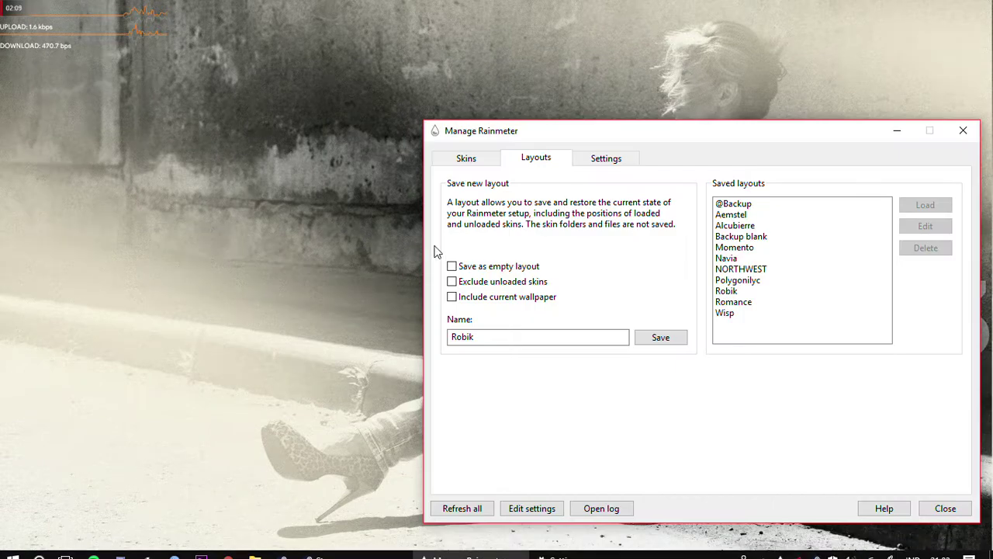
left_click(475, 159)
left_click(450, 233)
left_click(449, 233)
left_click(450, 220)
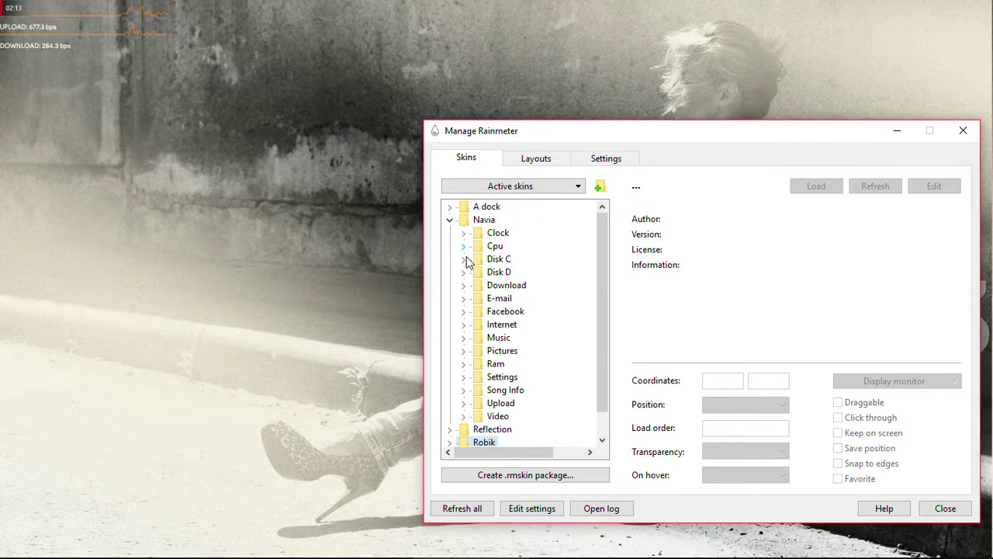
left_click(465, 326)
left_click(512, 338)
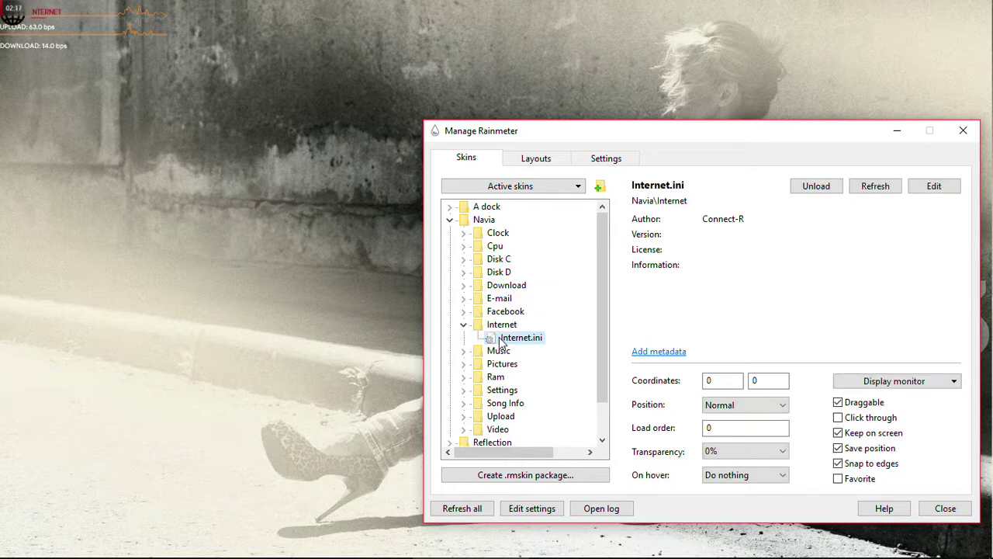
- Load the saved Navia layout in Rainmeter
left_click(537, 160)
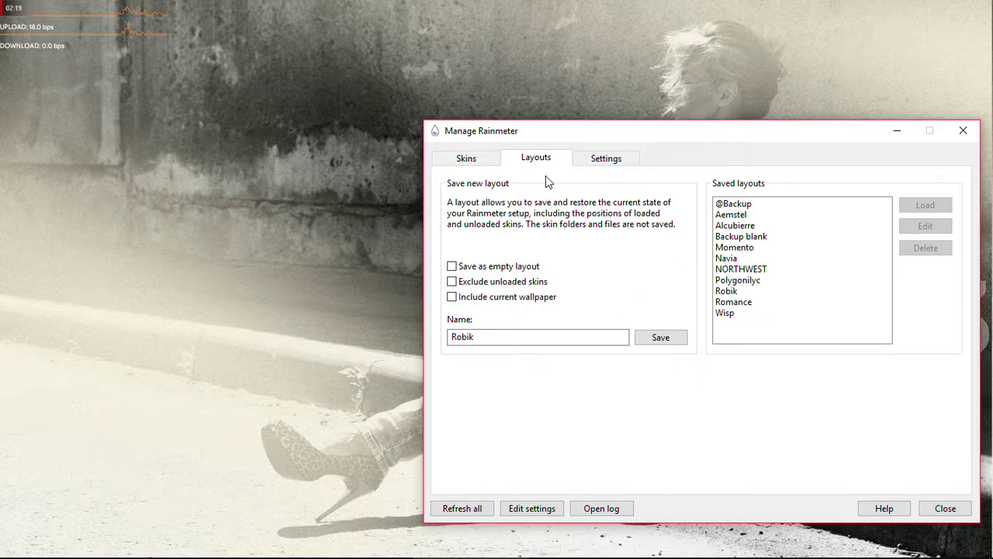
left_click(726, 258)
left_click(914, 205)
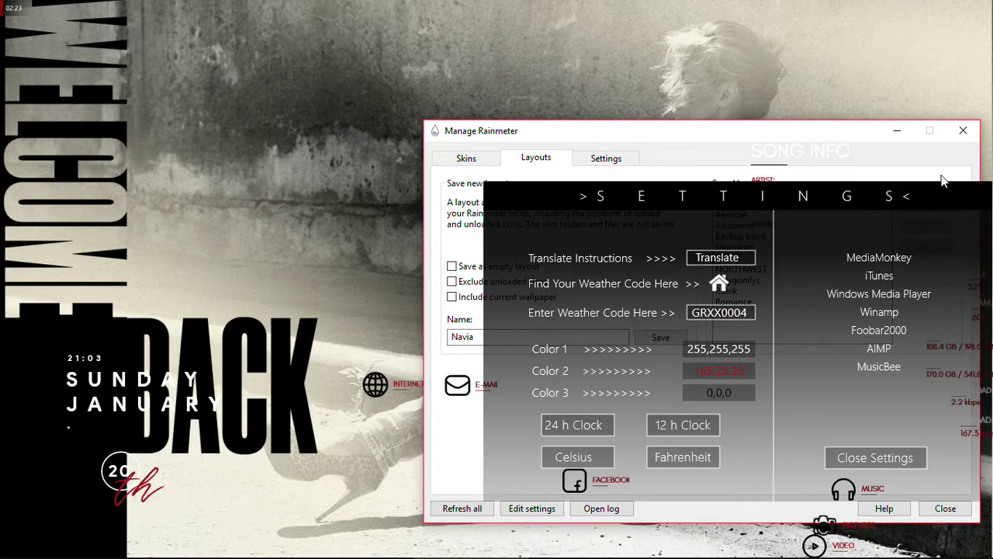
- Close the Navia settings skin on the desktop and try to move the Navia clock skin
left_click(897, 130)
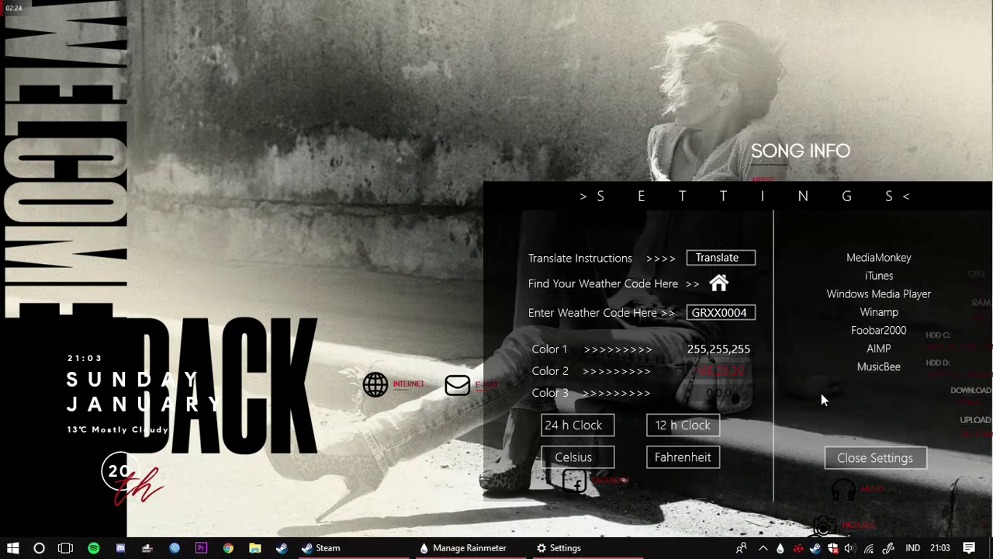
left_click(840, 461)
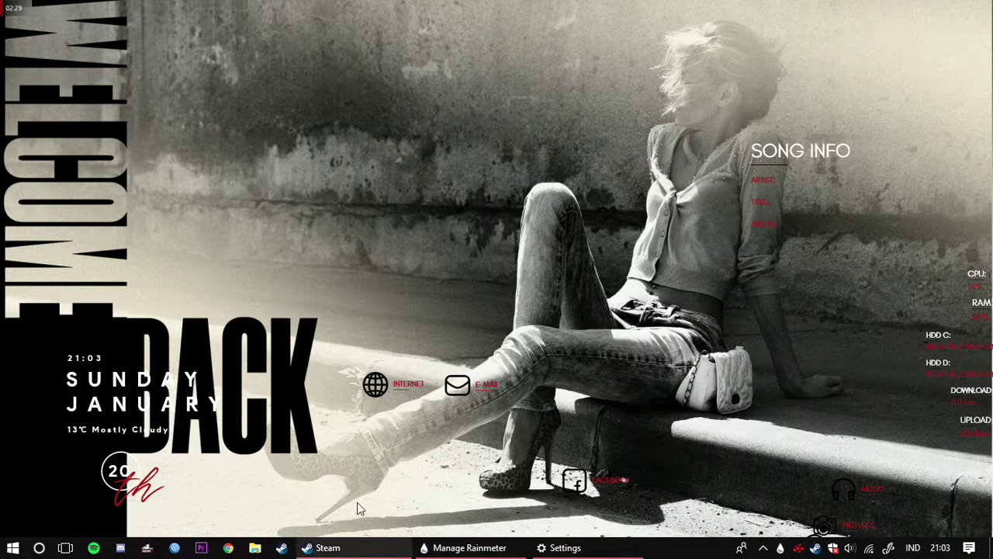
left_click_drag(206, 362, 96, 402)
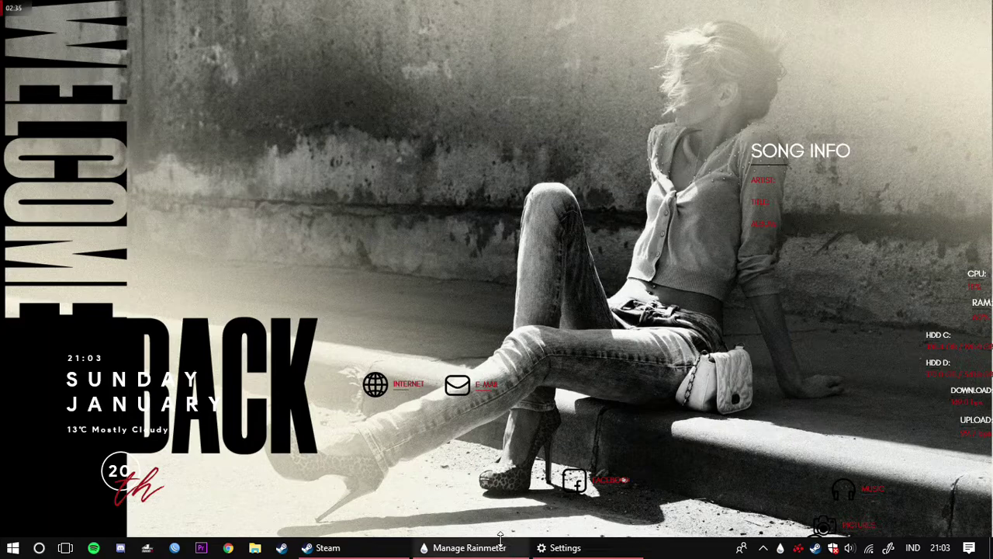
- Refresh all skins, load the saved Robik layout in Rainmeter and close the settings skin on the desktop
left_click(466, 547)
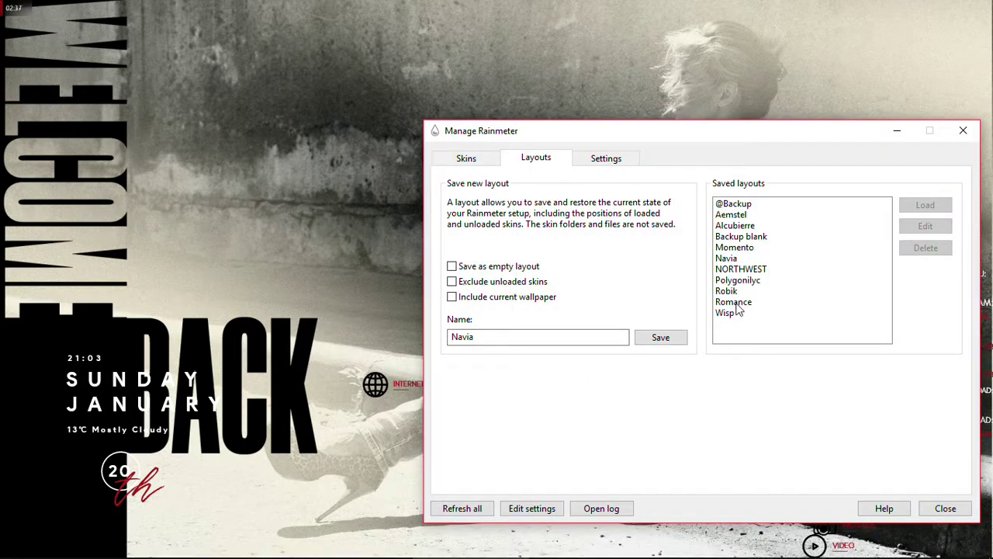
left_click(460, 508)
left_click(484, 161)
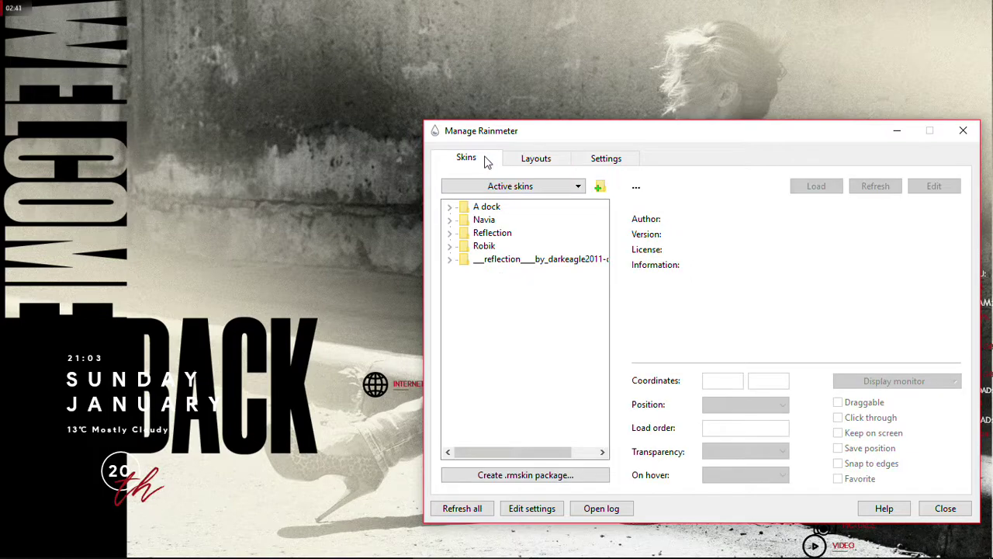
left_click(516, 159)
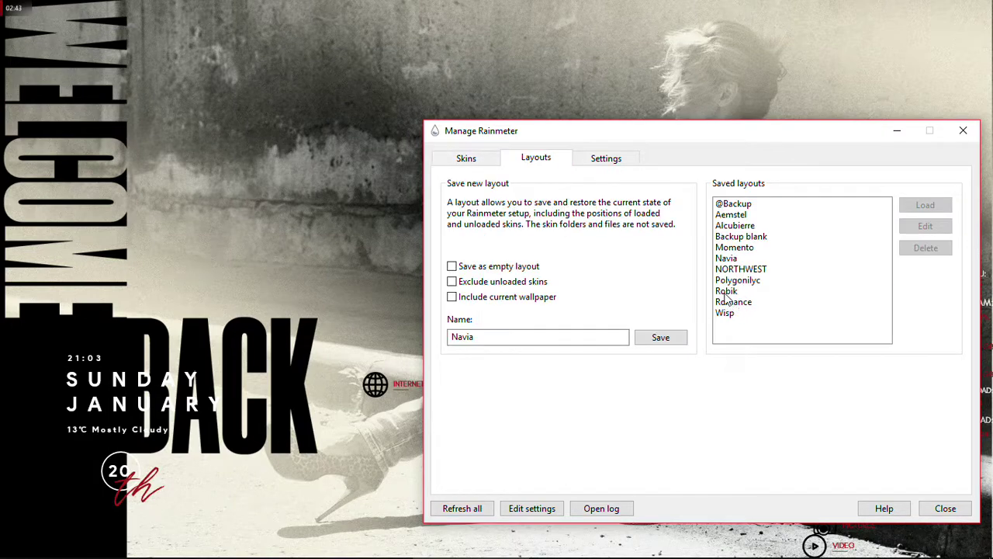
left_click(726, 291)
left_click(925, 205)
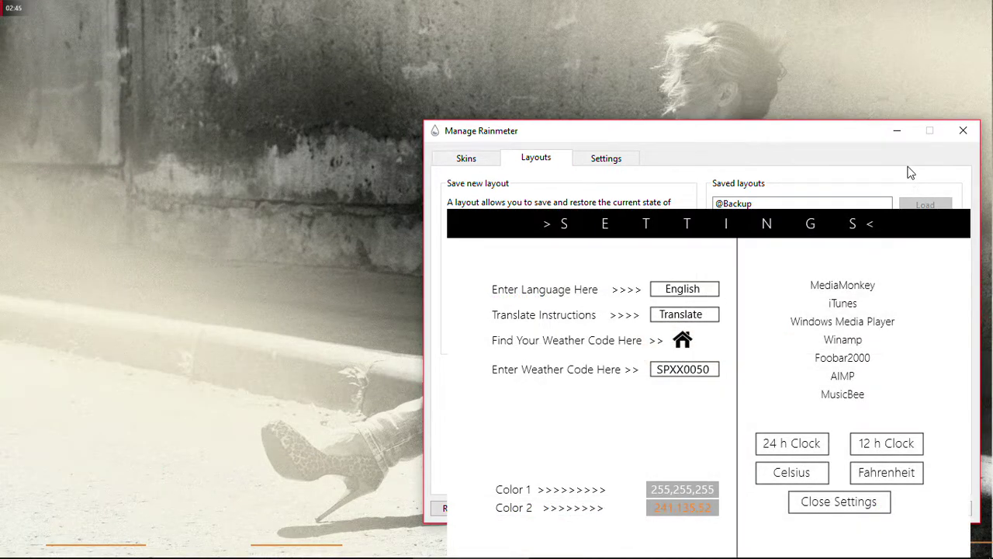
left_click(842, 503)
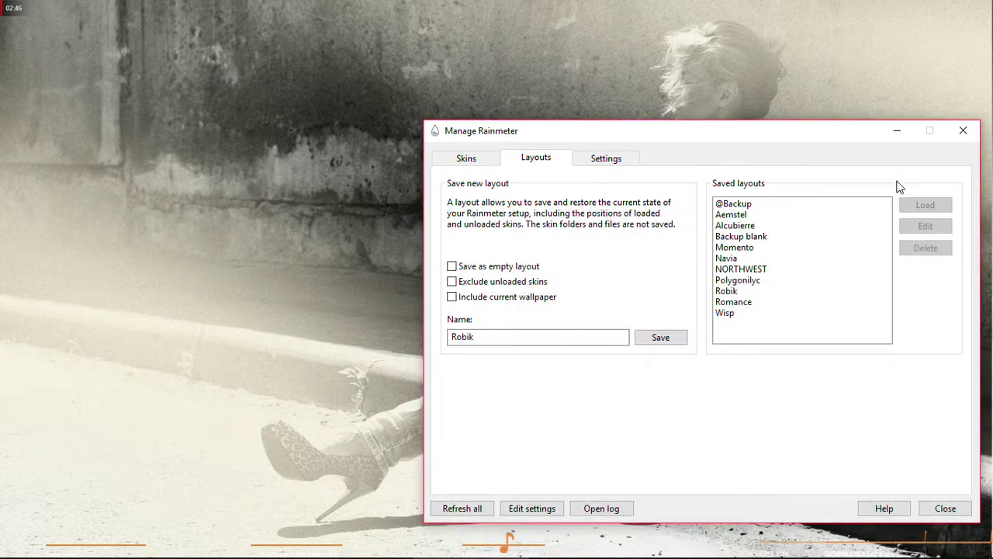
left_click(892, 134)
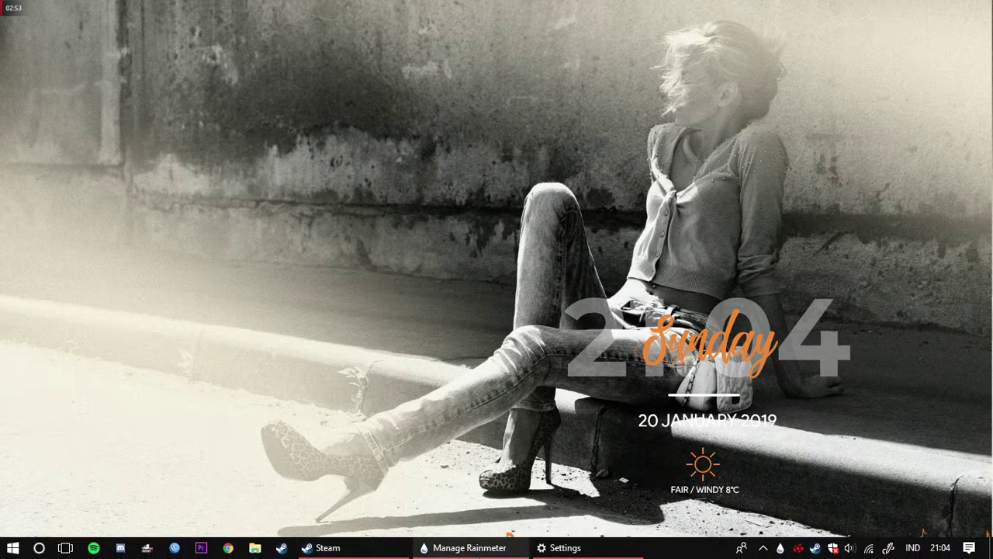
- Unload the Cpu.ini, Disk C.ini and Disk D.ini skins from the Robik folder
left_click(458, 548)
left_click(466, 160)
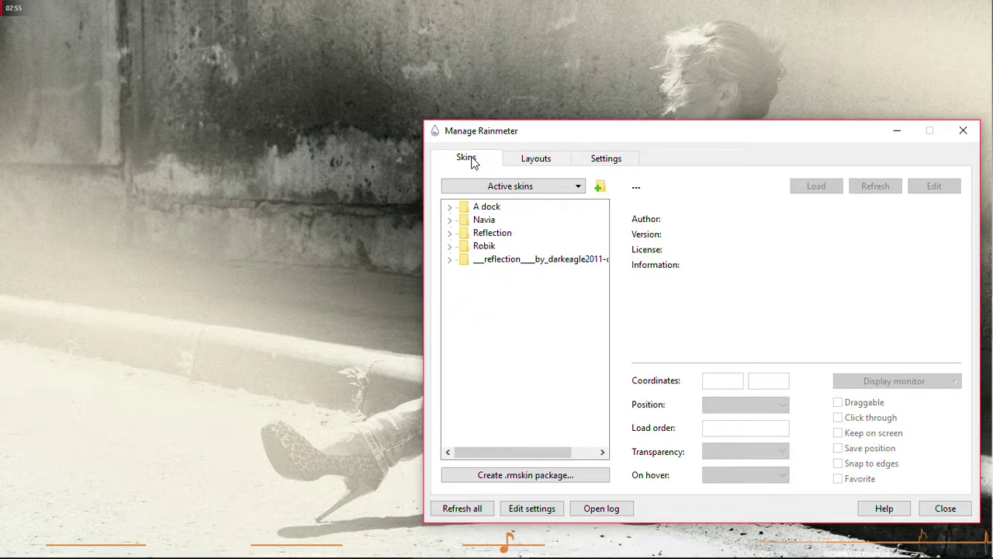
left_click(452, 248)
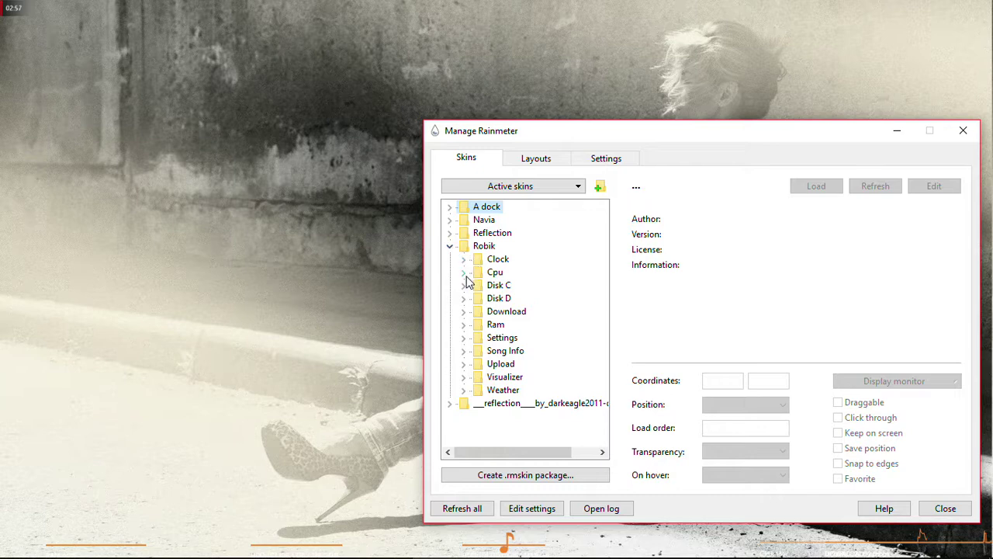
left_click(462, 260)
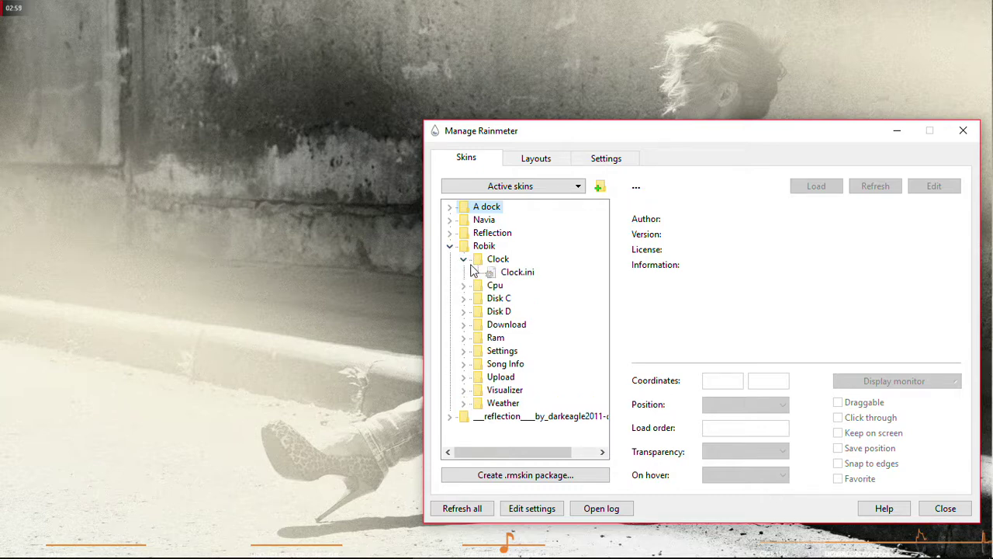
left_click(463, 286)
left_click(509, 298)
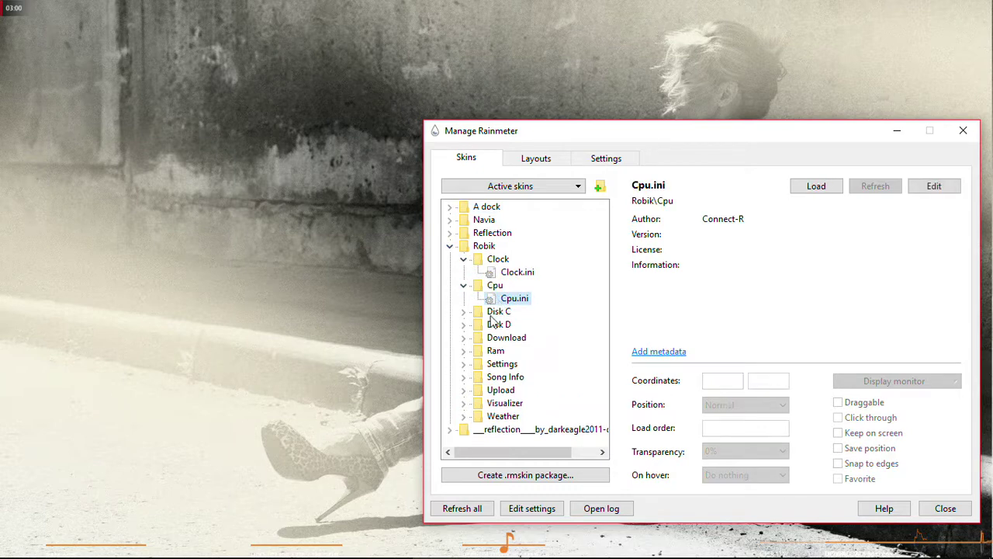
left_click(463, 312)
left_click(513, 324)
left_click(465, 338)
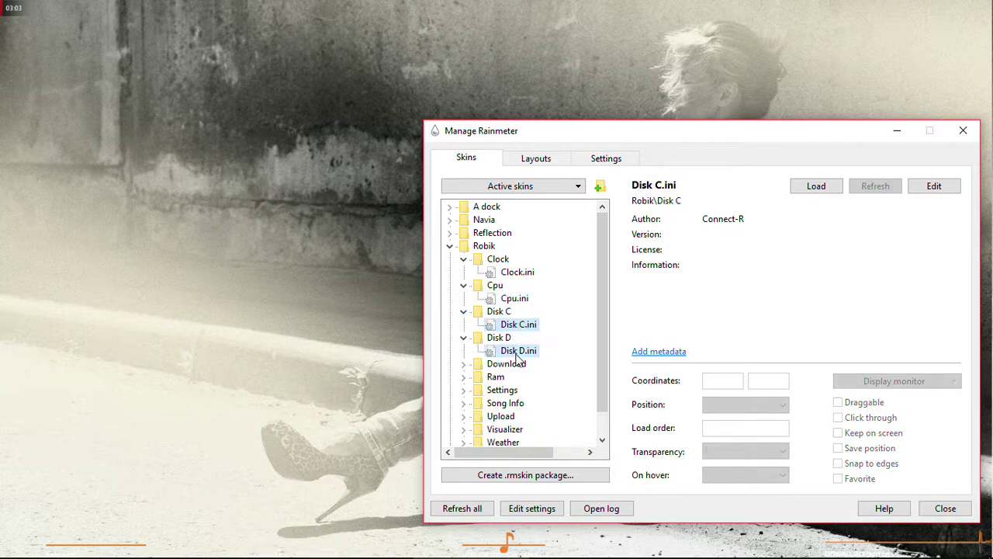
left_click(515, 350)
- Unload and reload Robik's Download.ini skin, and unload its Ram.ini skin
left_click(465, 364)
left_click(512, 377)
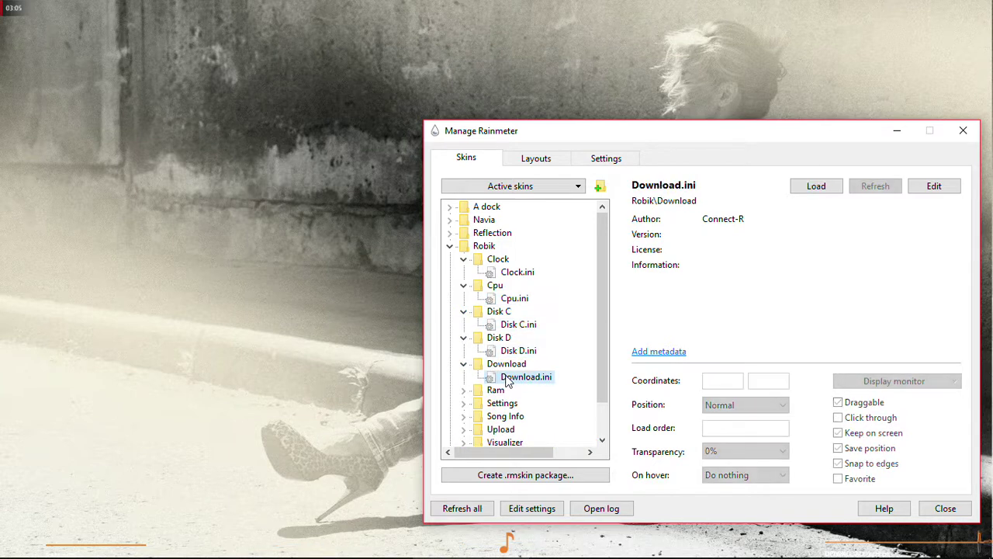
left_click(464, 391)
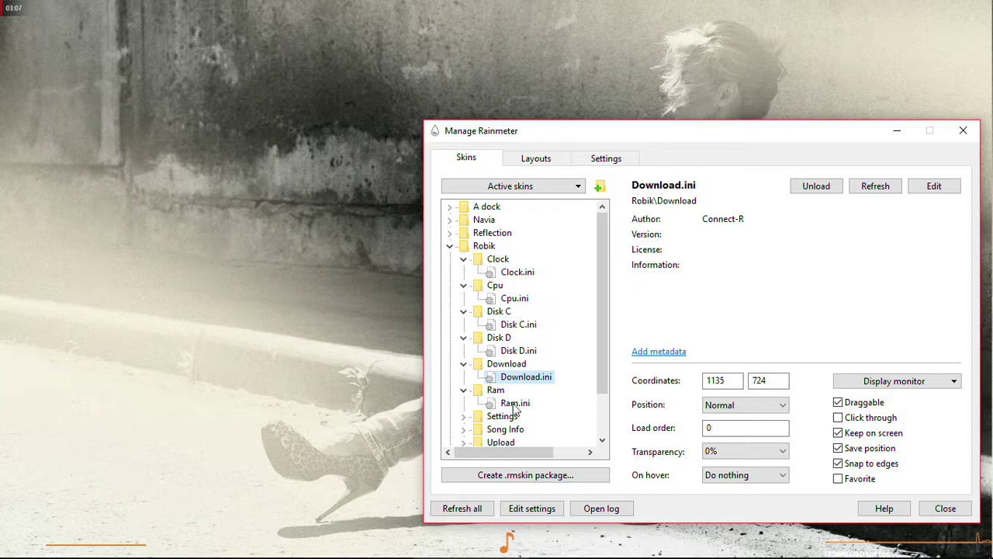
left_click(513, 404)
scroll(519, 404, "down", 2)
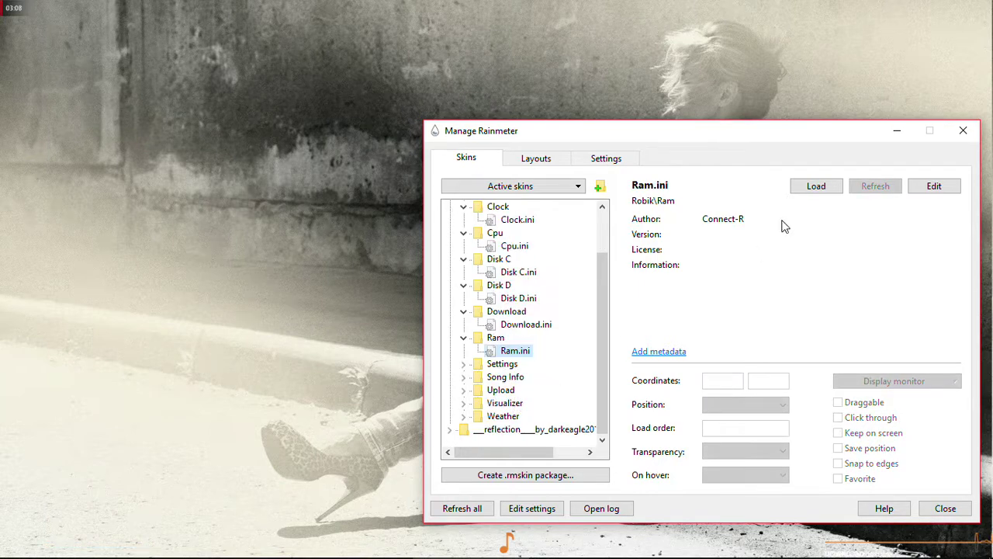
left_click(897, 131)
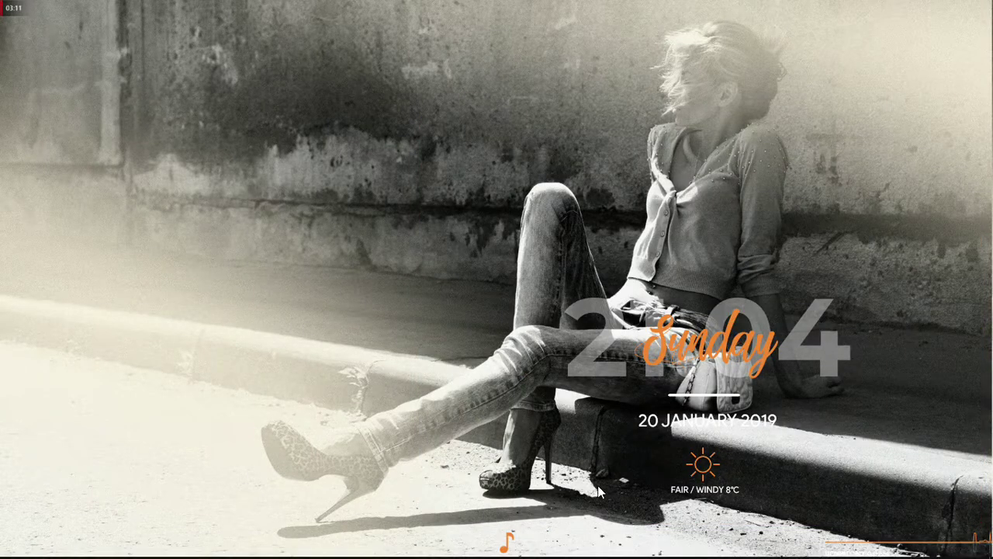
- Unload the Robik Visualizer skin and the music note skin directly from the desktop
right_click(516, 395)
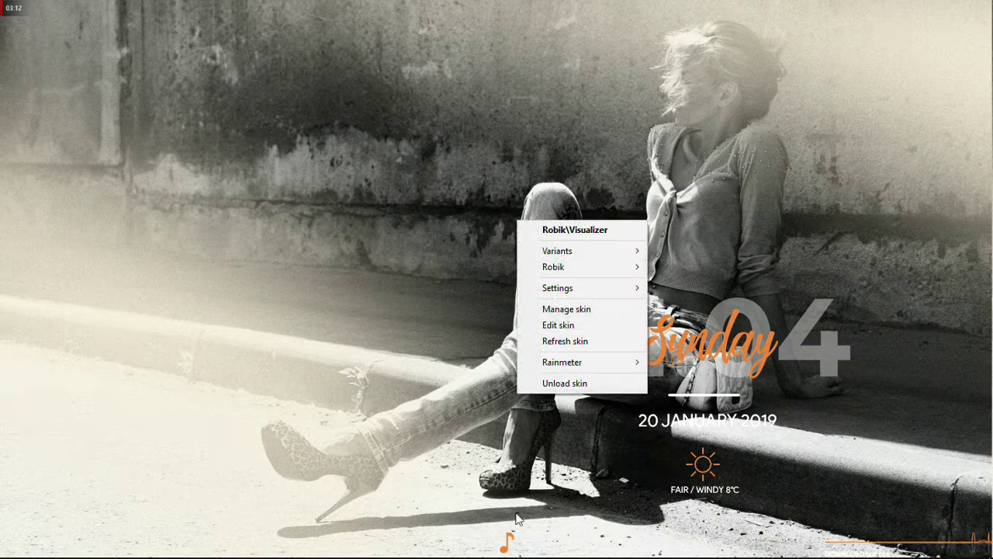
left_click(560, 382)
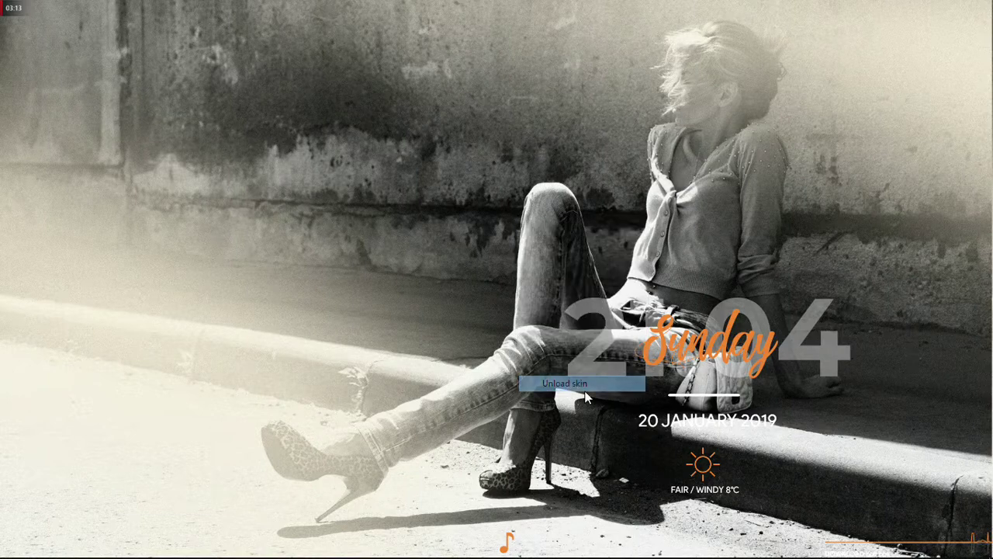
right_click(512, 538)
left_click(553, 524)
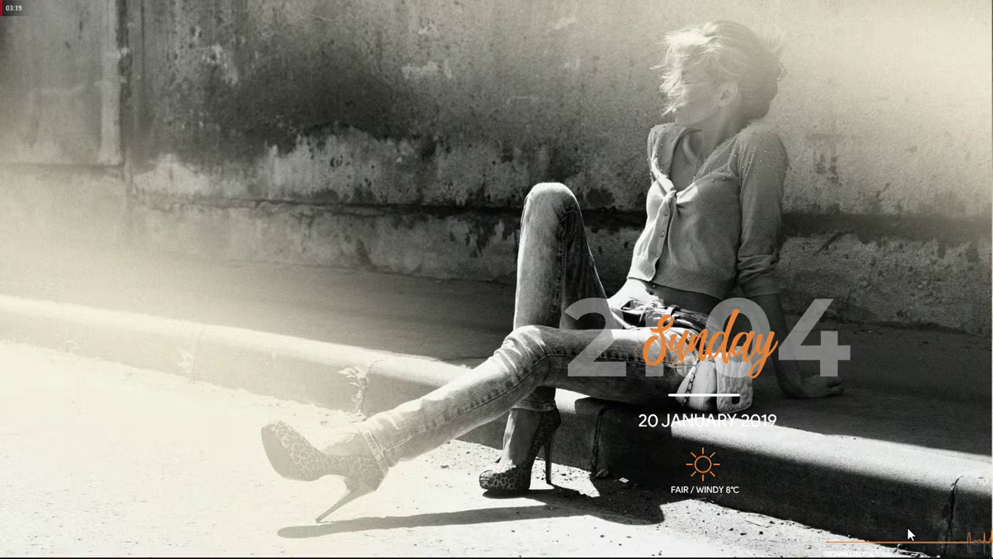
- Move the download and upload graph skins to the desktop's upper-left corner, download above upload, and refresh the desktop
left_click_drag(873, 494, 73, 7)
left_click_drag(898, 543, 39, 42)
right_click(84, 118)
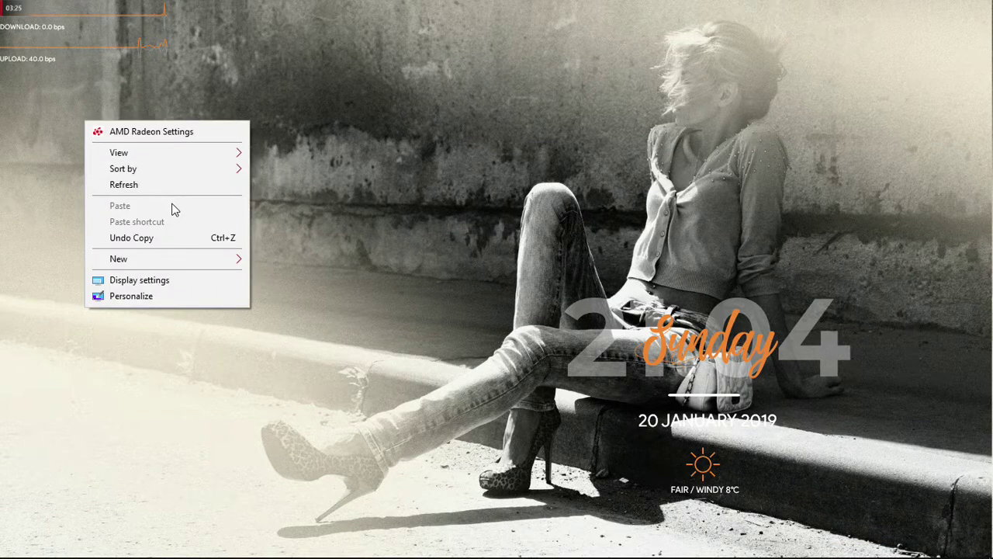
left_click(157, 190)
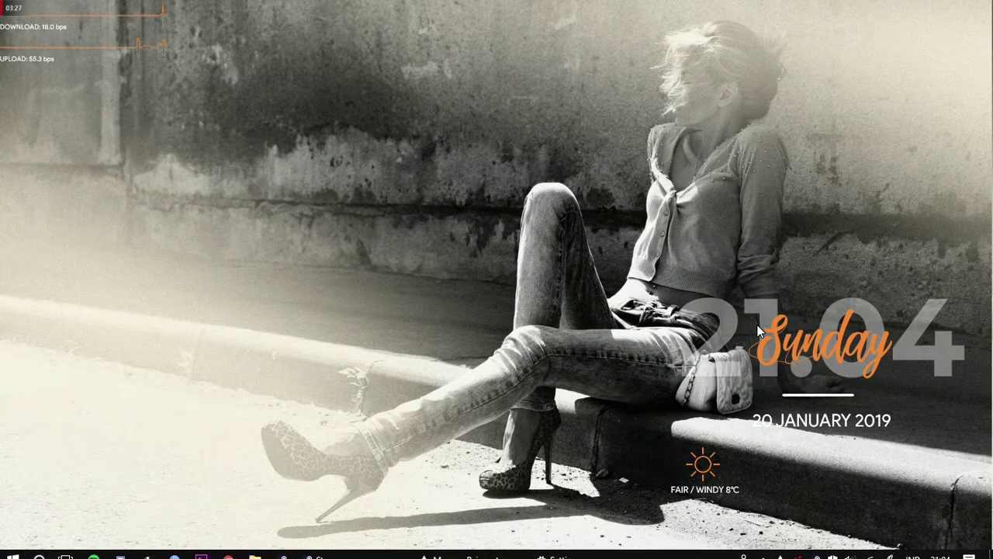
- Move the clock and date skin to the desktop's right edge, place the weather skin in the lower-right corner, and refresh all skins
left_click_drag(707, 464, 870, 436)
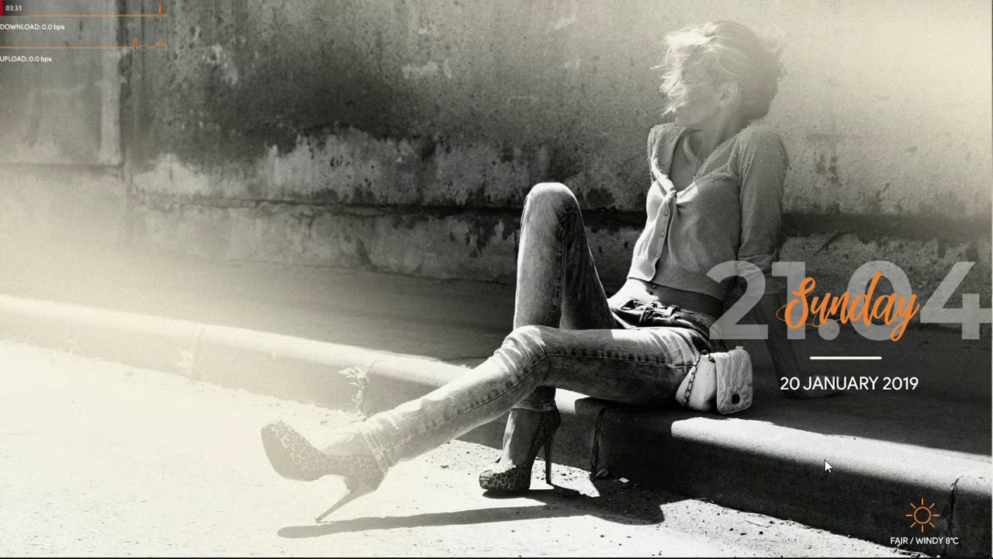
left_click(469, 553)
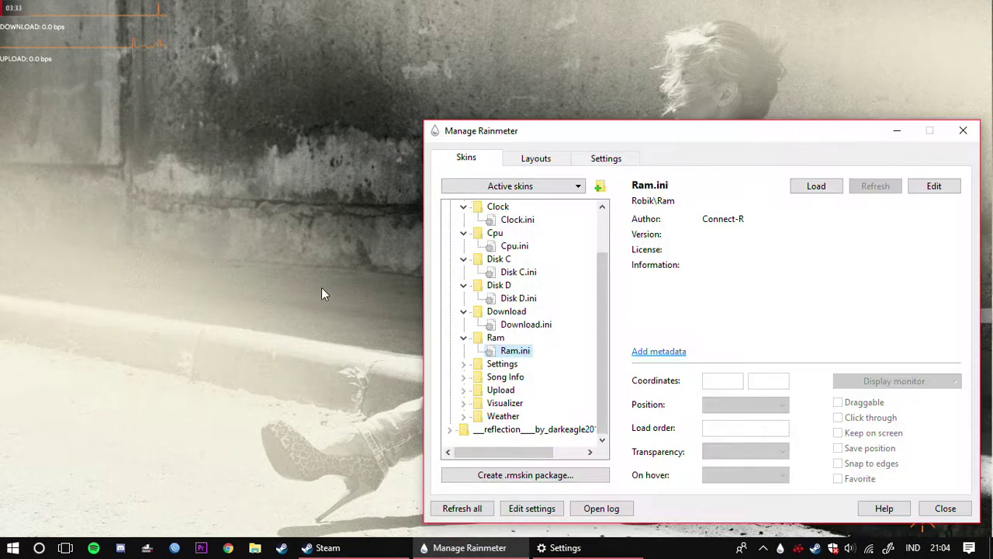
left_click(468, 516)
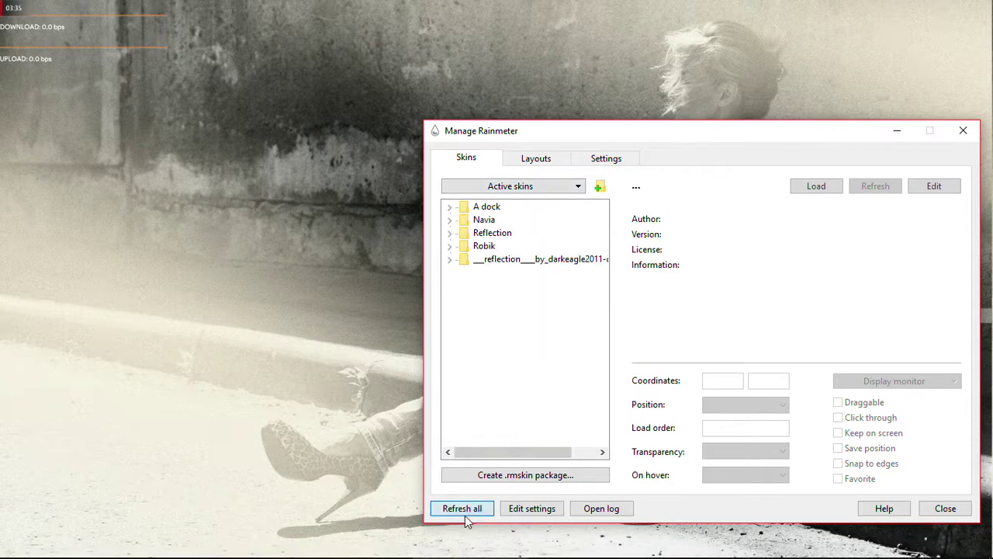
- Try out the Pictures.ini skin from the Navia folder and unload it
left_click(450, 220)
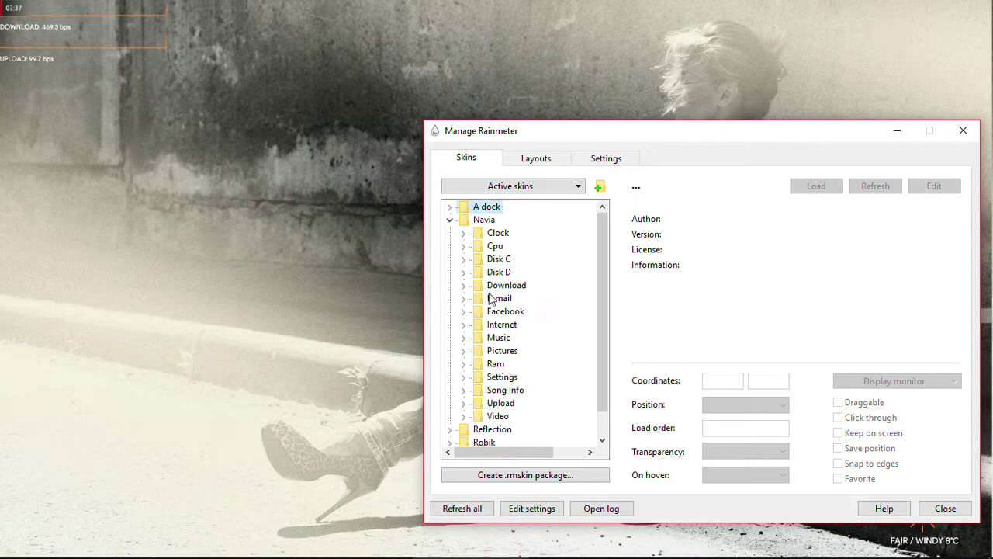
left_click(464, 351)
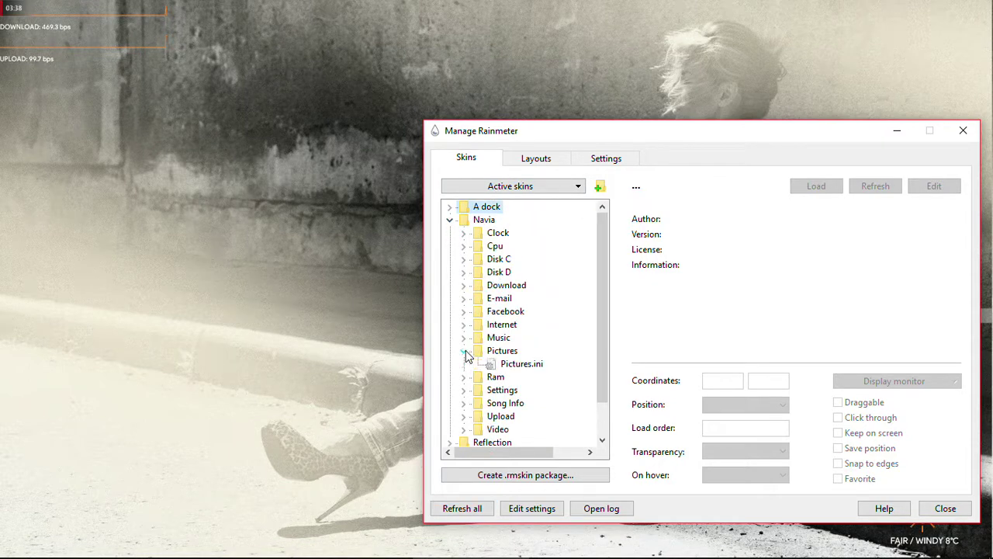
left_click(516, 364)
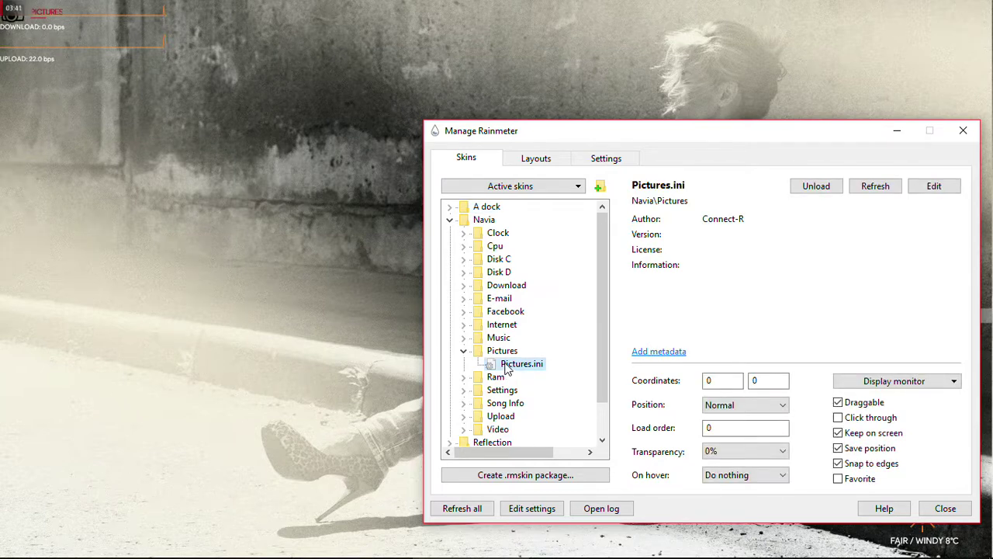
double_click(506, 368)
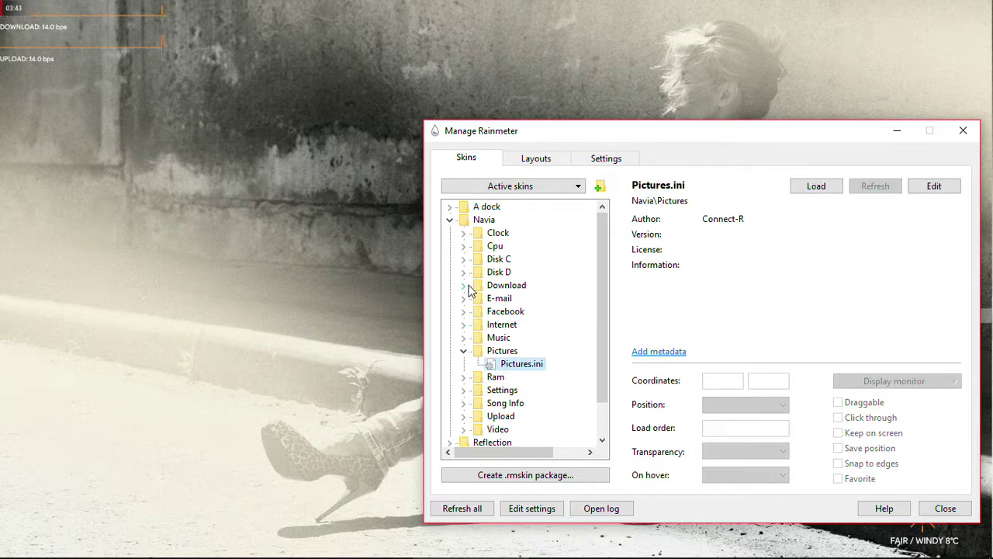
- Try out the Navia Clock.ini skin on the desktop, including moving it, and unload it
left_click(463, 233)
double_click(513, 246)
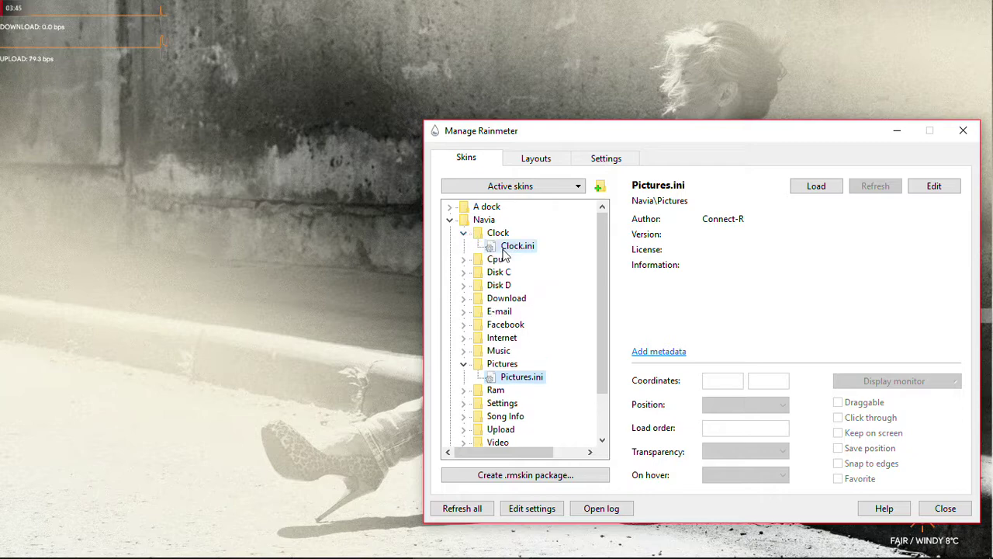
left_click_drag(186, 400, 135, 407)
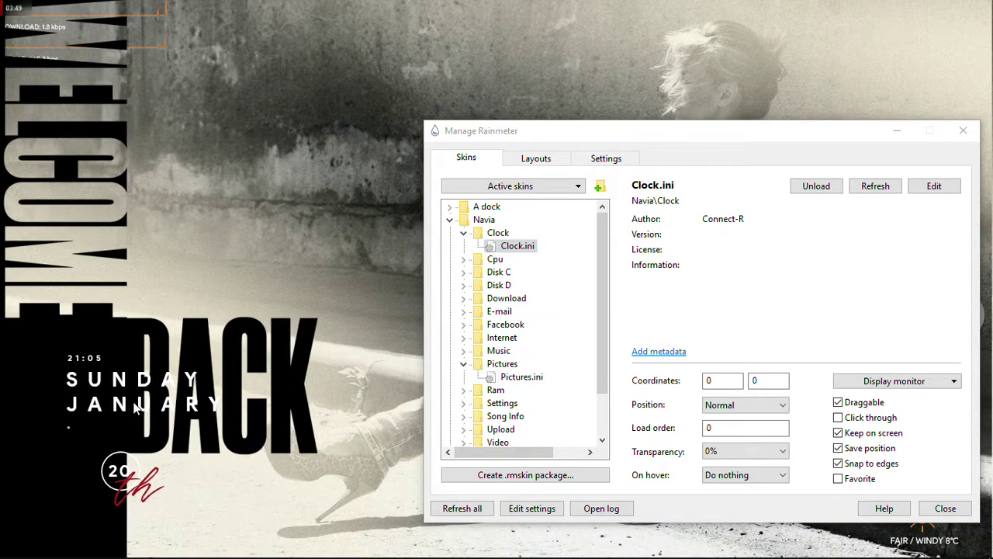
left_click(897, 132)
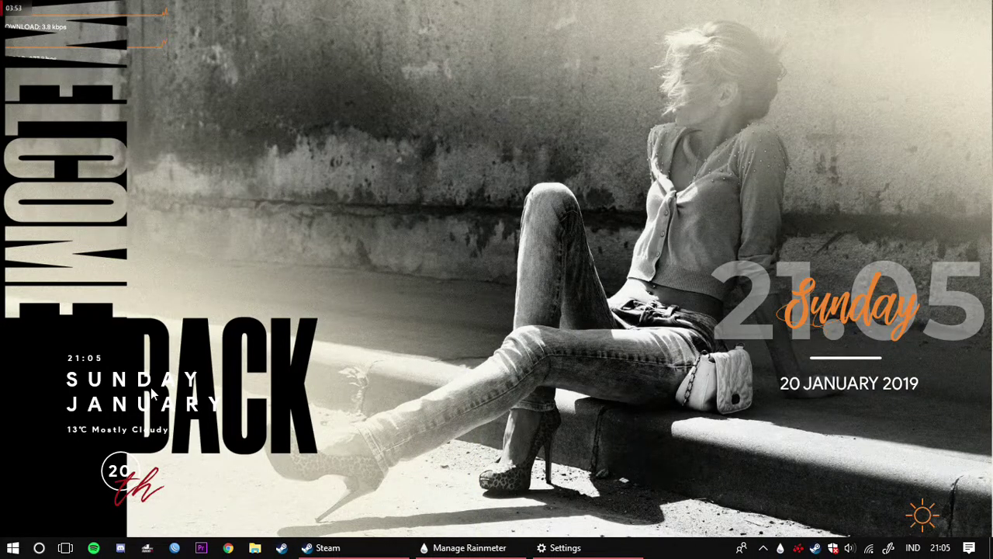
left_click(466, 547)
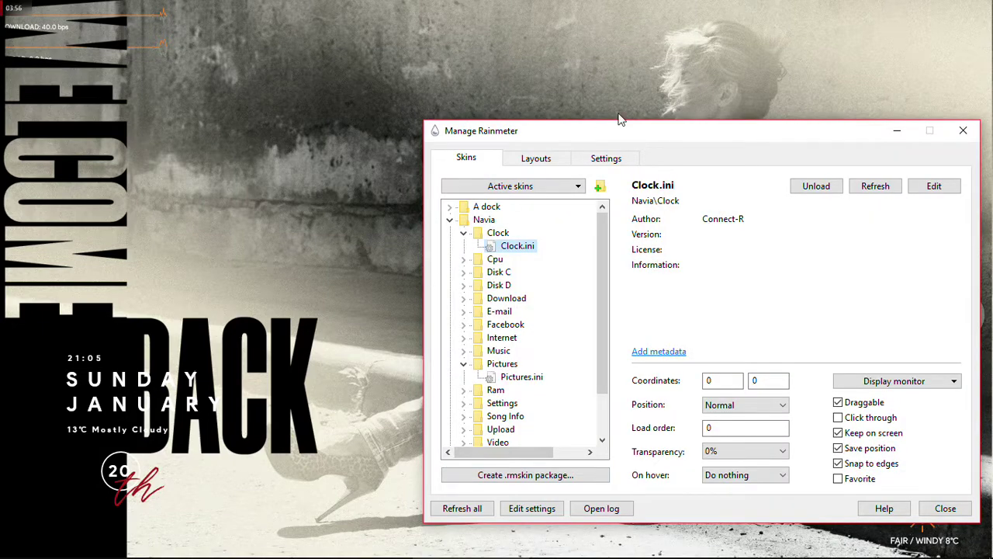
left_click(815, 187)
scroll(476, 377, "down", 2)
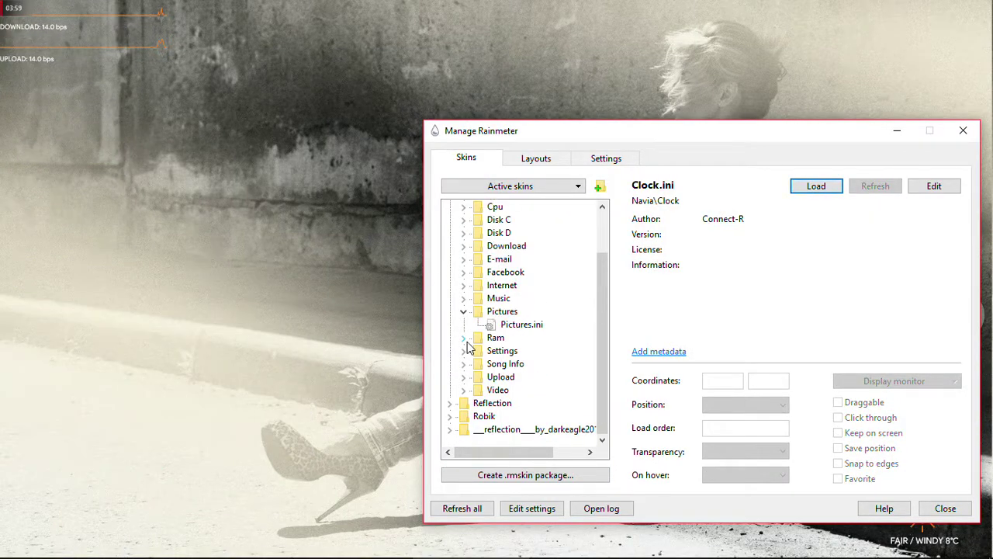
- Try out the Ram.ini skin from the Navia folder and unload it
left_click(464, 338)
left_click(525, 352)
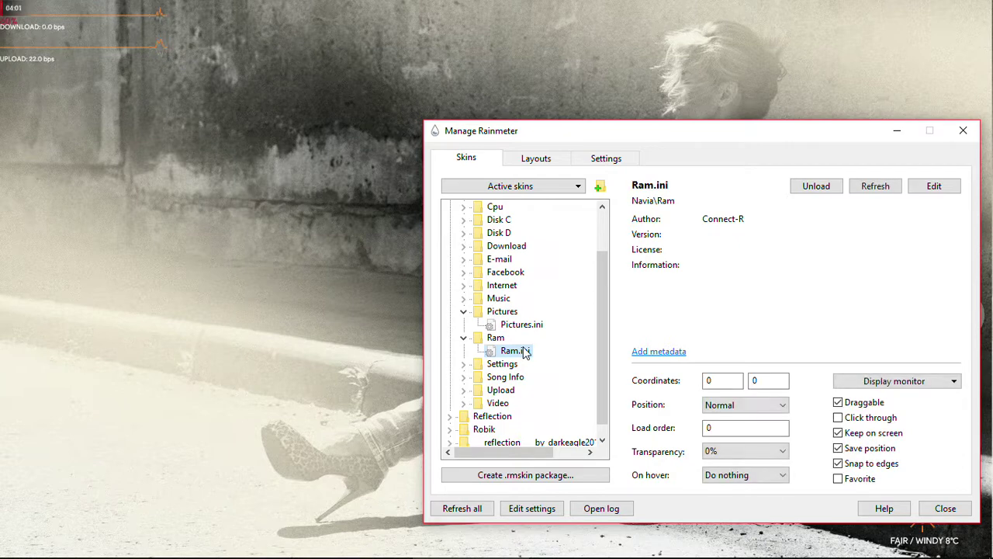
double_click(525, 352)
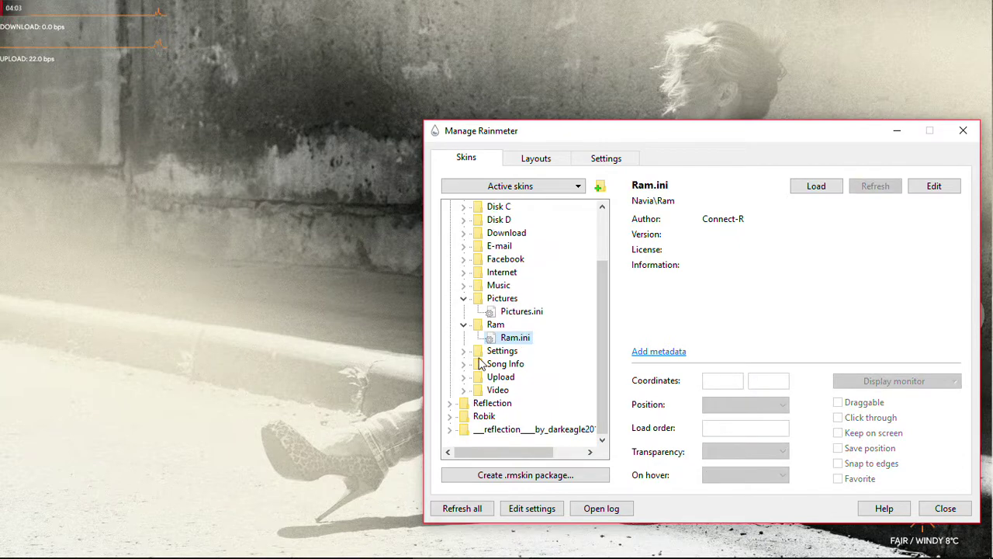
- Try both Navia Song Info skins, keep Song Info (Right).ini loaded, and place it in the desktop's upper-right corner
left_click(466, 364)
double_click(509, 378)
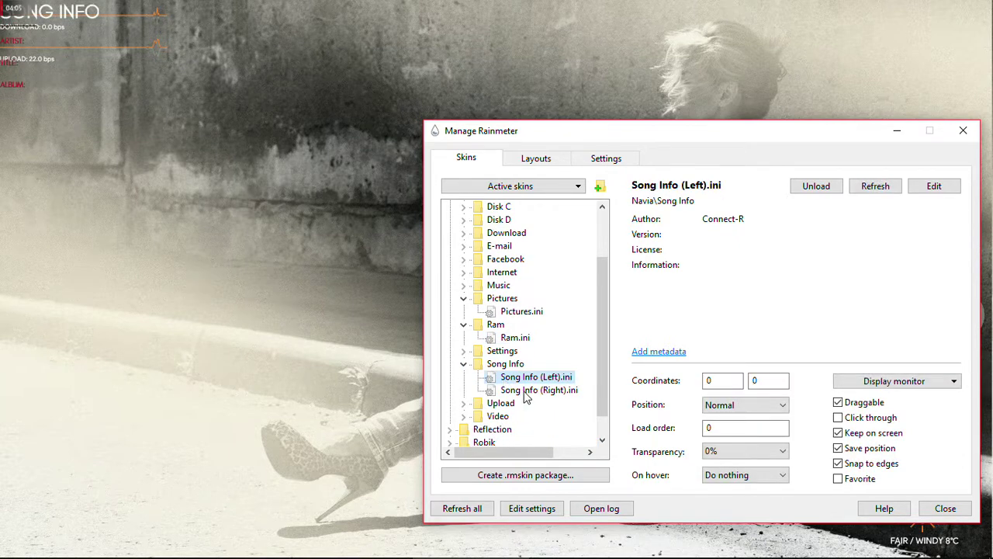
double_click(526, 392)
double_click(515, 380)
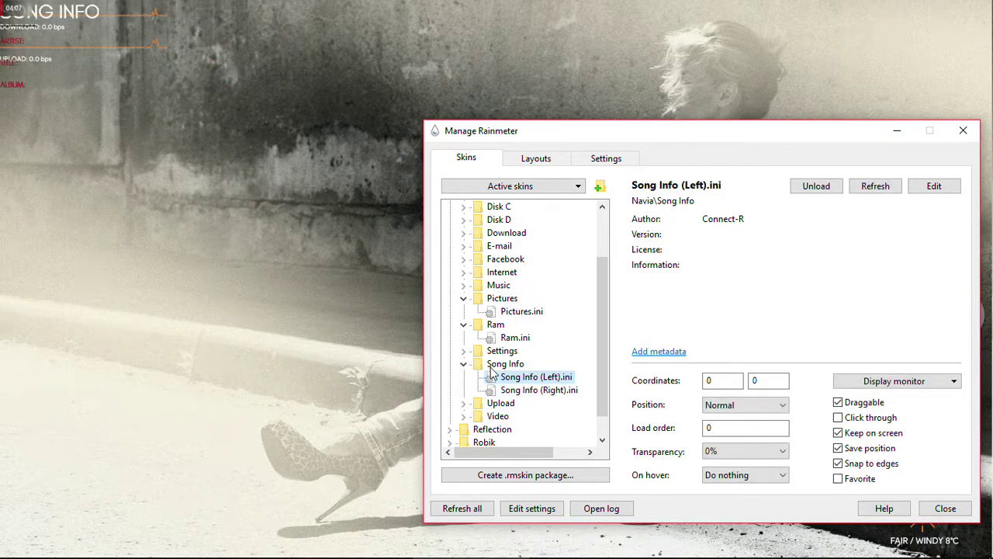
left_click_drag(93, 14, 357, 75)
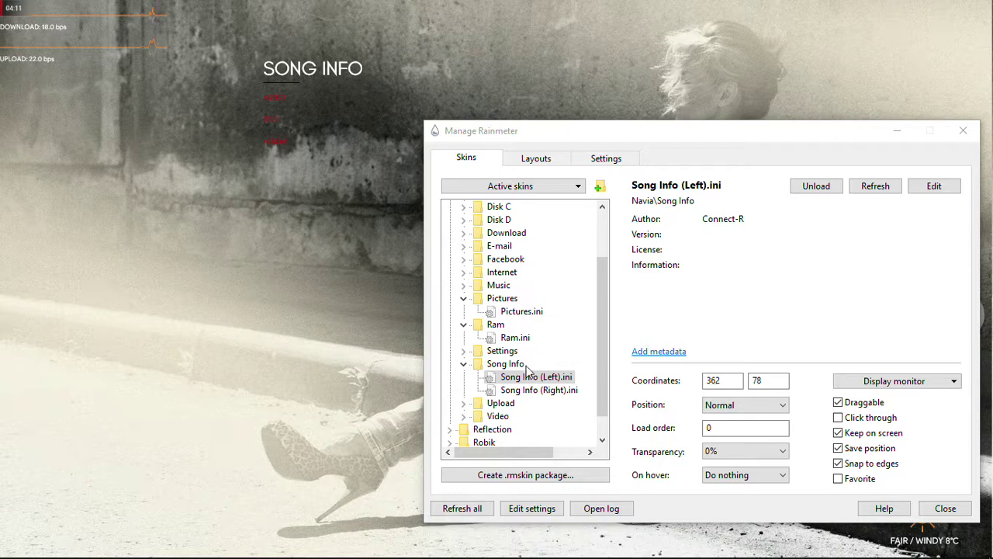
double_click(532, 390)
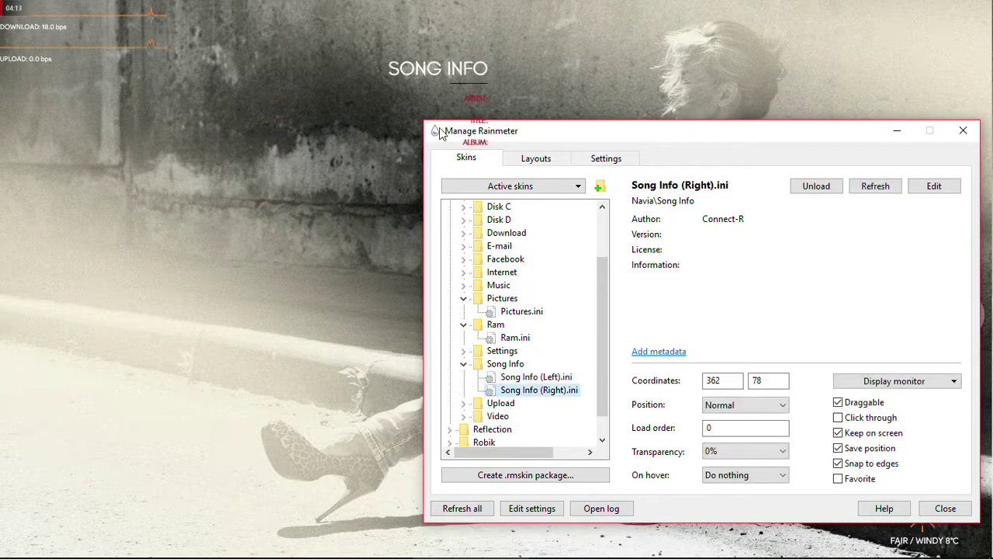
left_click_drag(446, 68, 986, 9)
- Try out the Upload.ini and Video.ini skins from the Navia folder and unload them
scroll(482, 346, "down", 1)
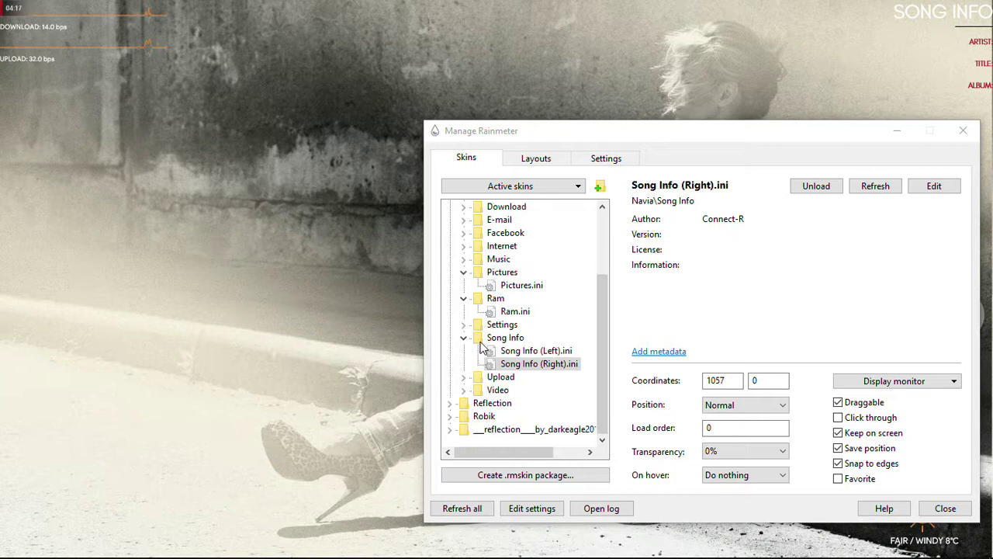
left_click(463, 378)
left_click(502, 393)
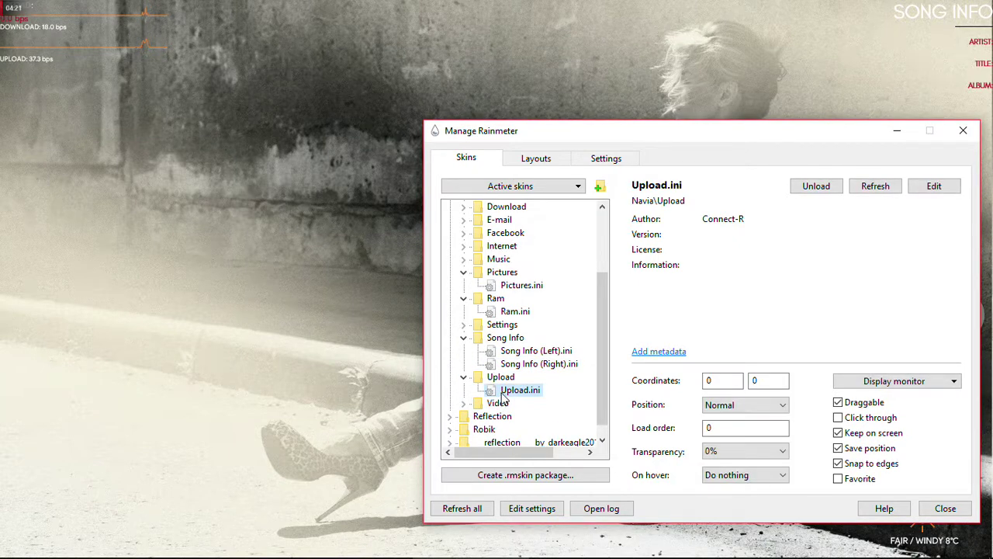
left_click(465, 404)
left_click(517, 416)
double_click(526, 417)
double_click(525, 417)
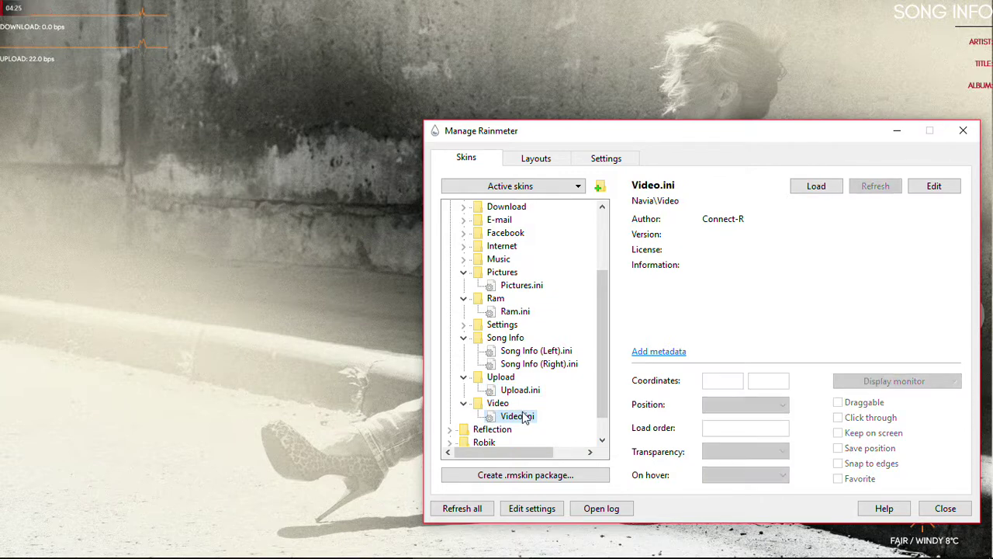
- Try out the Disk Info.ini skin from the Reflection folder and unload it
double_click(460, 406)
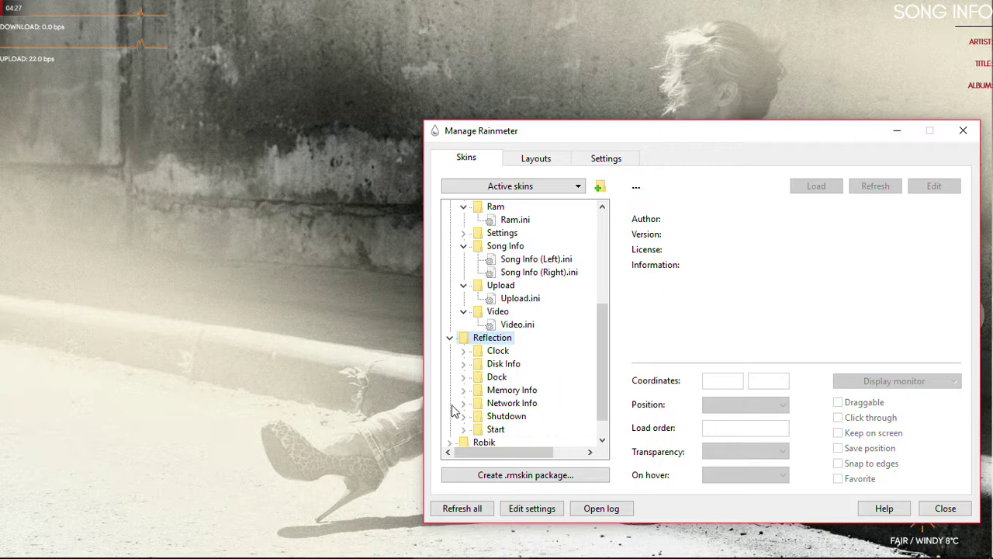
left_click(465, 353)
left_click(463, 377)
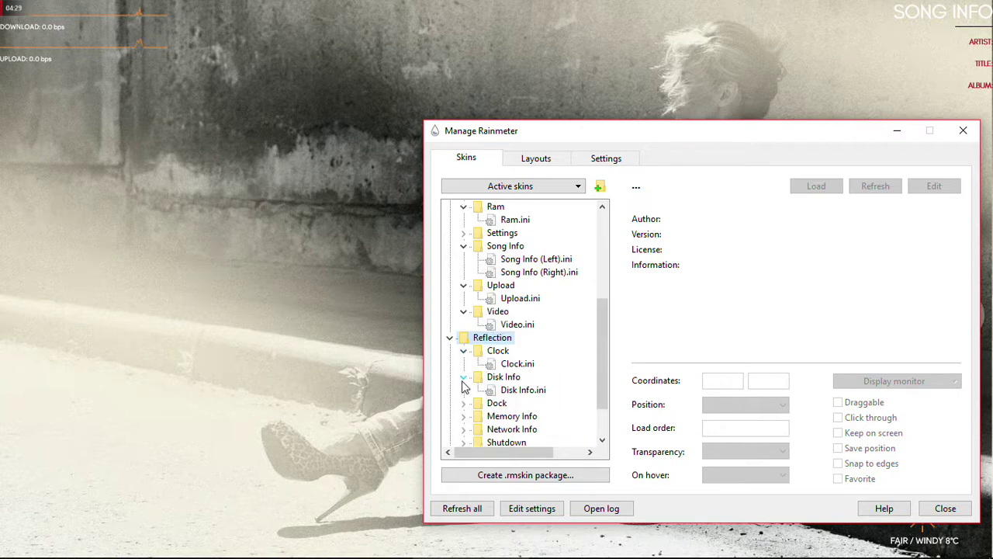
double_click(521, 390)
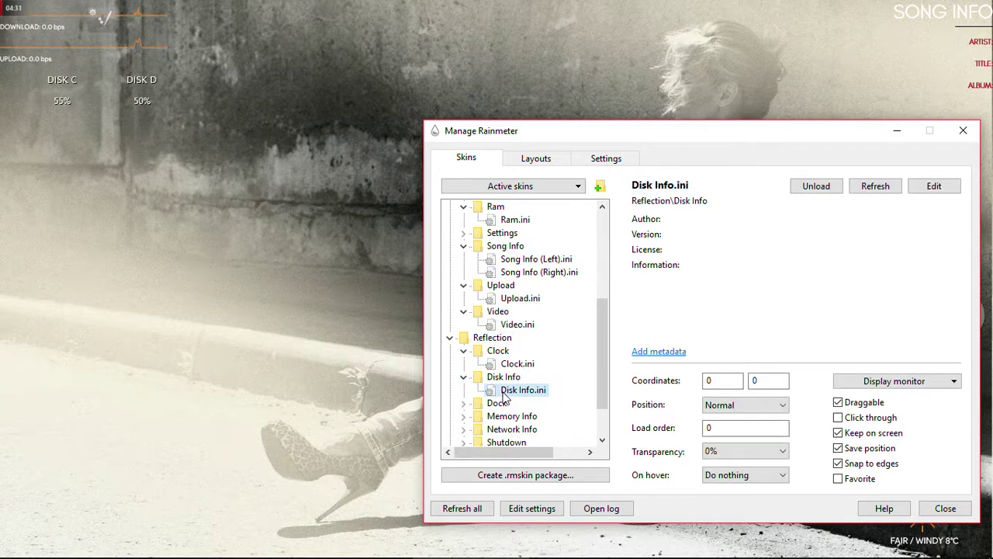
double_click(503, 394)
- Load the Dock.ini skin from the Reflection folder, test its browser shortcut, and close the browser
scroll(503, 394, "down", 2)
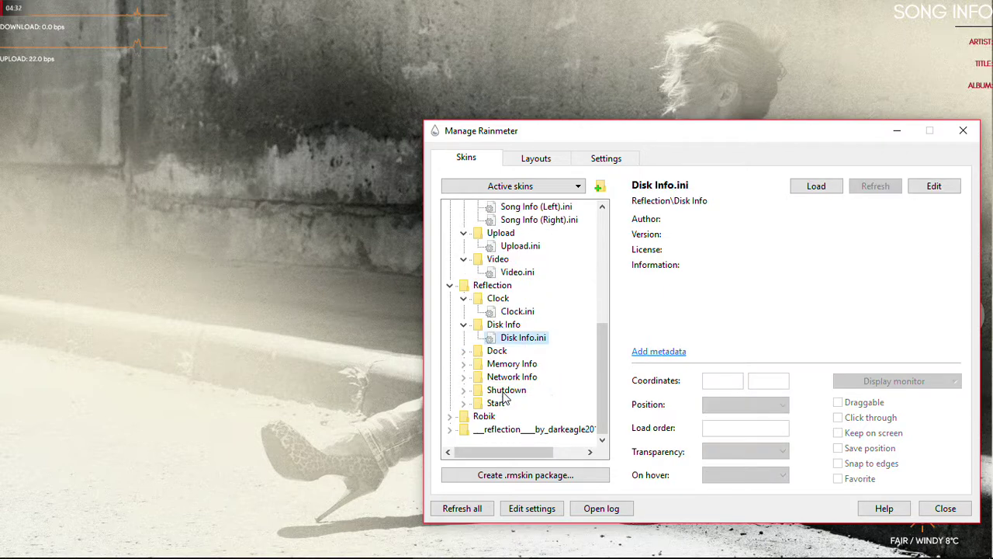
left_click(464, 351)
double_click(516, 364)
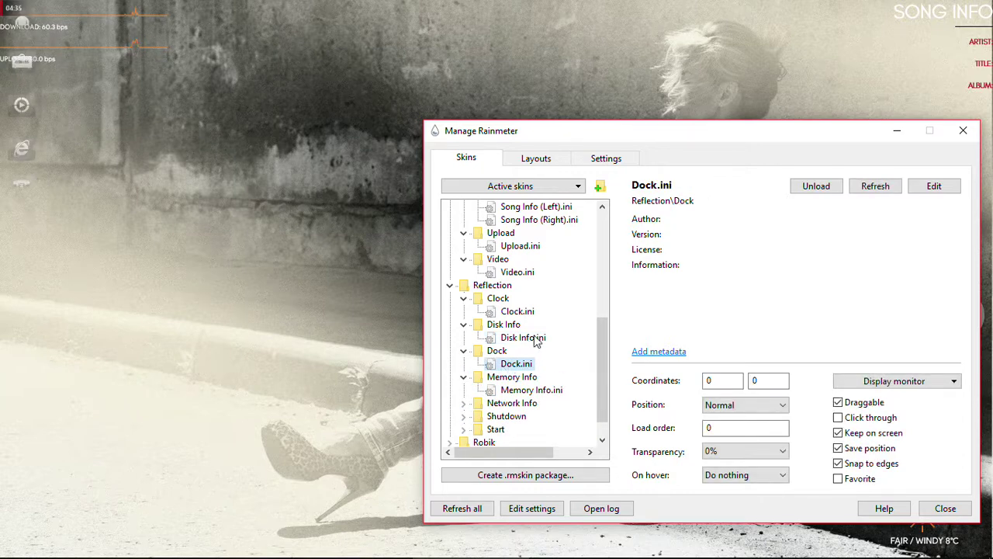
left_click(23, 155)
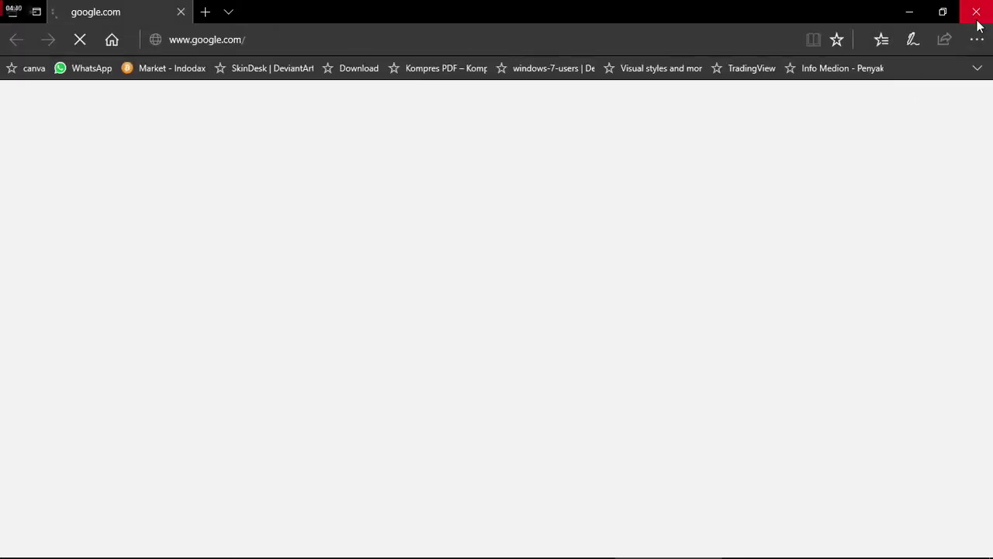
left_click(977, 12)
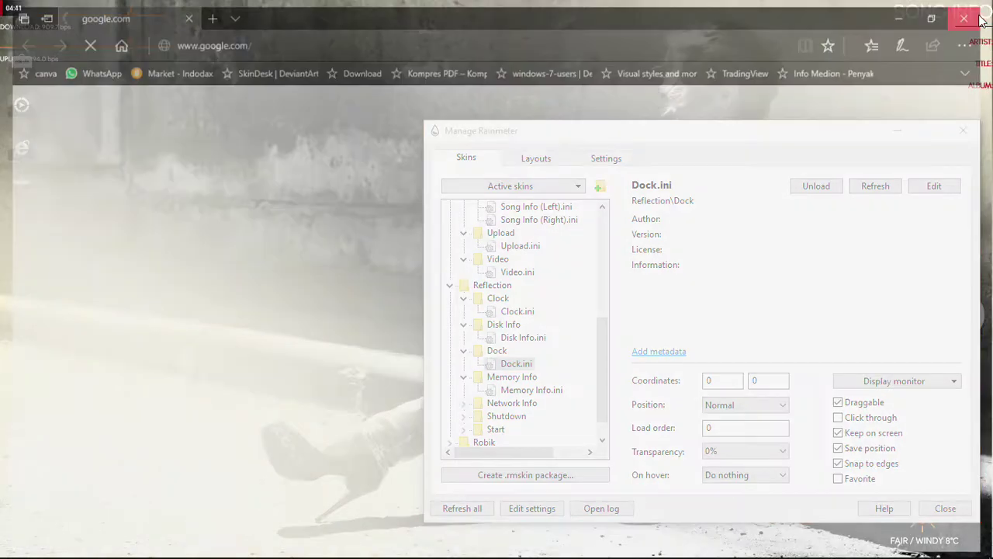
- With the skin manager minimised, place the dock in the desktop's lower-right corner and shift the weather skin left, clear of it
left_click(897, 134)
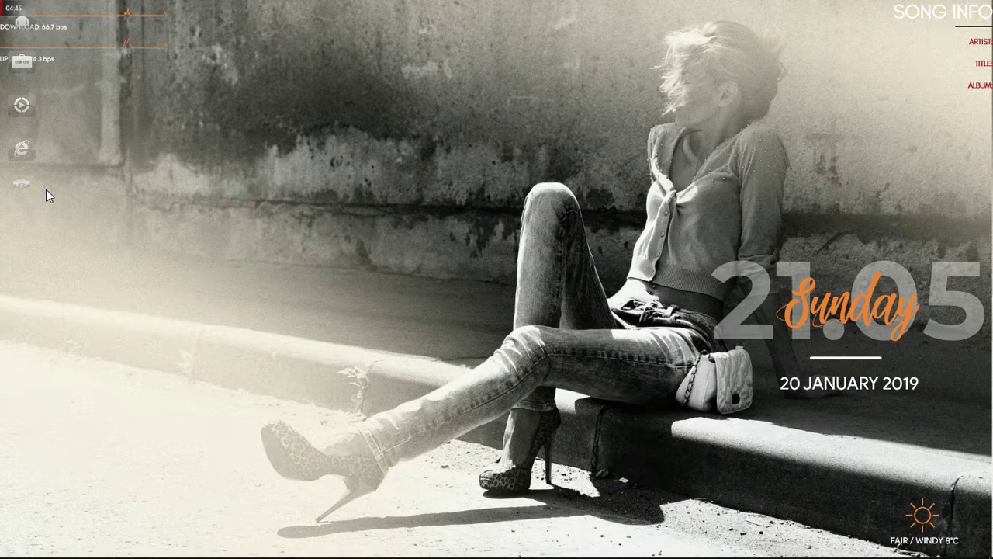
left_click_drag(18, 186, 978, 549)
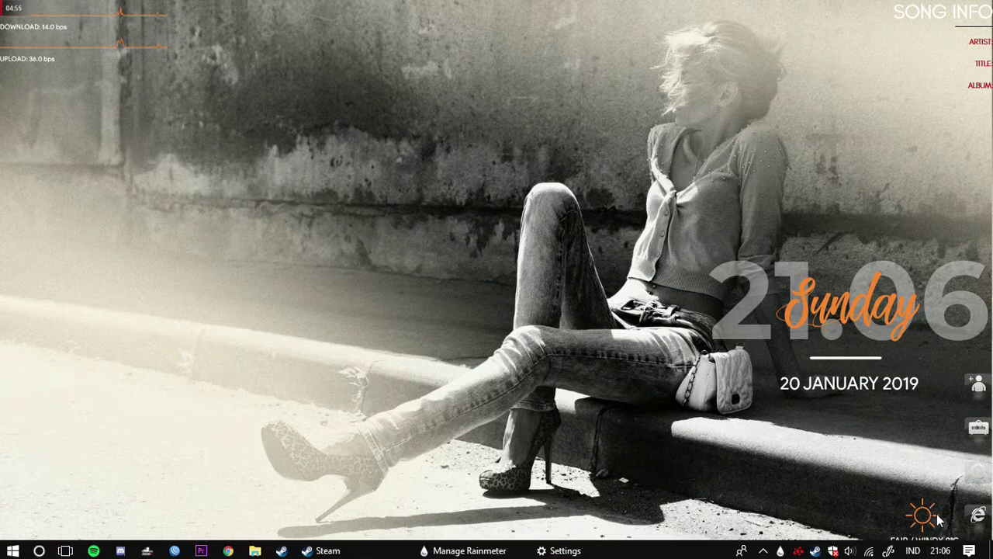
left_click_drag(977, 501, 799, 501)
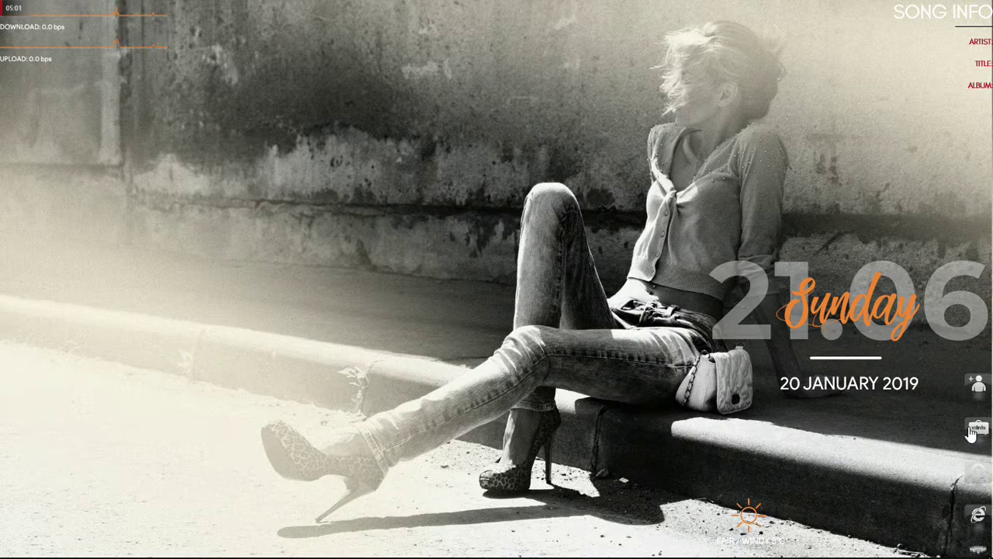
- Test the dock shortcut that opens This PC and close the File Explorer window
left_click(960, 399)
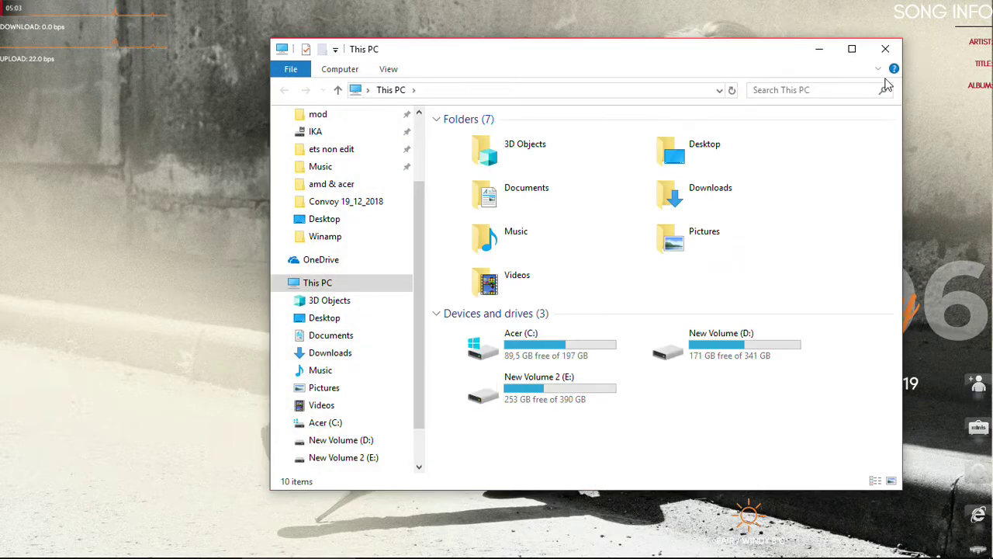
left_click(884, 45)
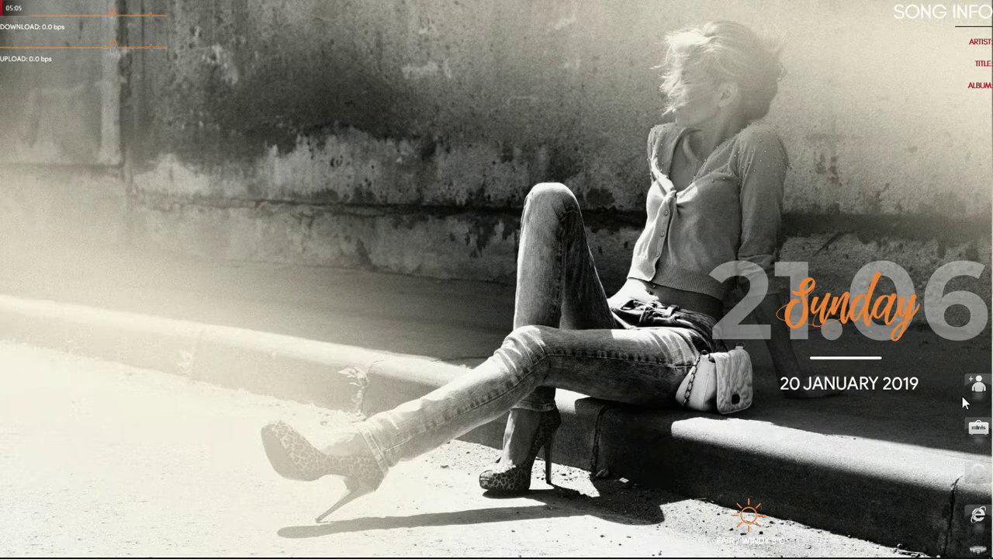
left_click(963, 402)
left_click(884, 47)
- Move the weather skin up under the date and unload it from the desktop
left_click_drag(745, 528, 857, 424)
right_click(857, 425)
left_click(873, 418)
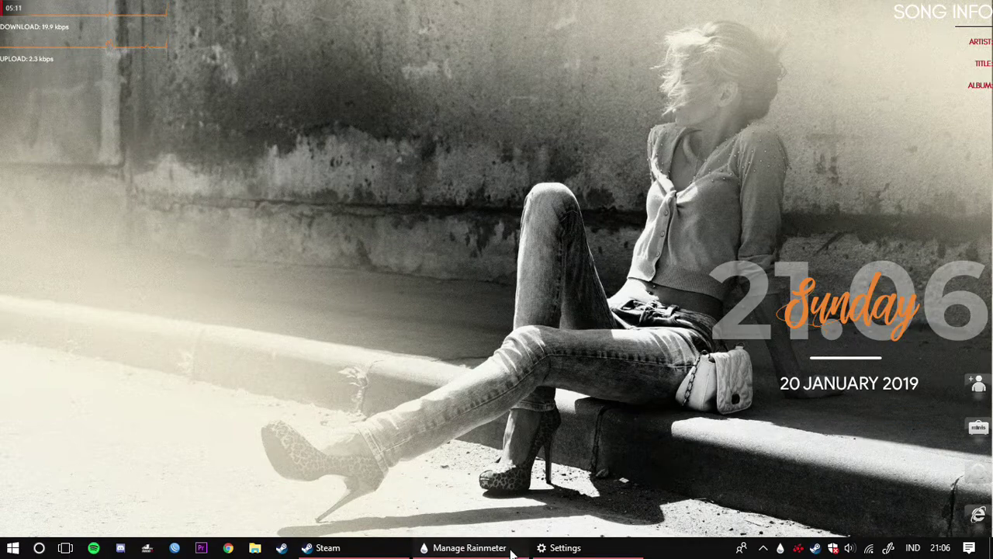
- Reopen the skin manager, try out the Network Info.ini skin from the Reflection folder, and unload it
left_click(469, 549)
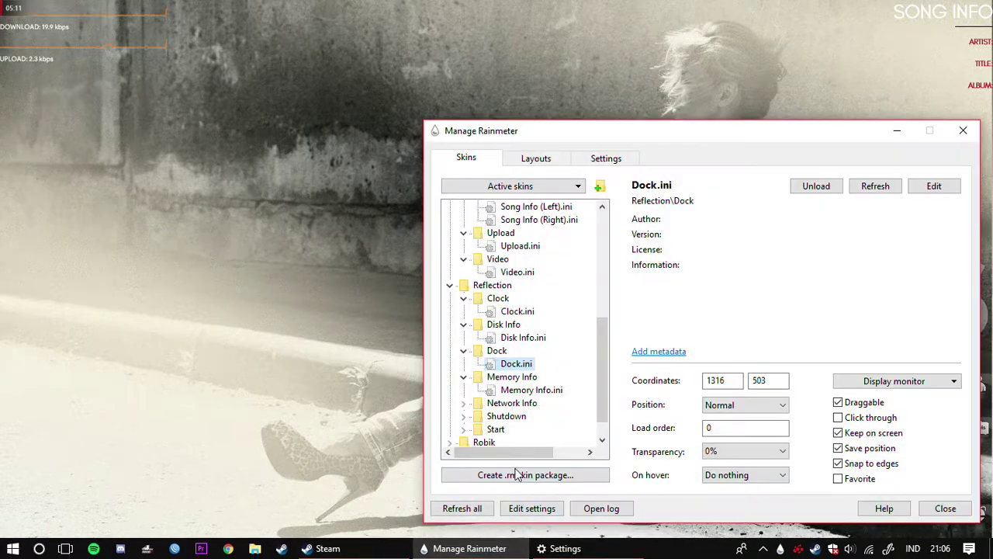
scroll(476, 371, "down", 1)
left_click(464, 377)
double_click(512, 391)
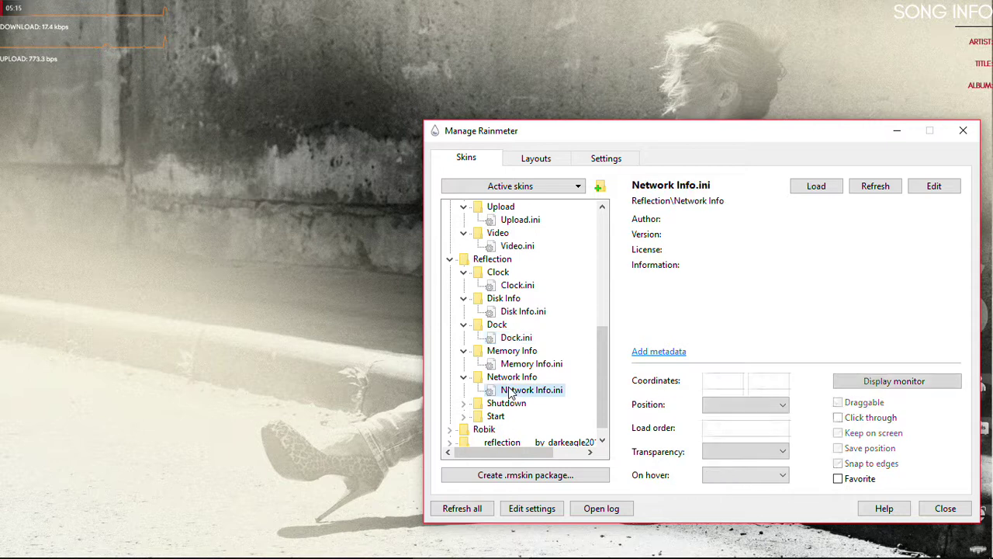
double_click(512, 391)
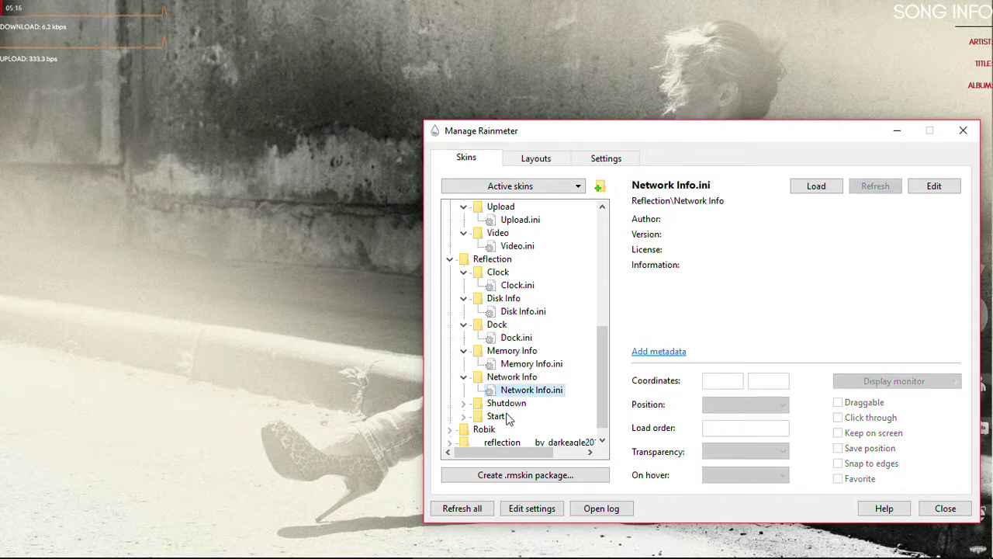
- Try out the Shutdown.ini and Start.ini skins from the Reflection folder and unload them
left_click(464, 403)
left_click(512, 417)
double_click(499, 419)
double_click(500, 419)
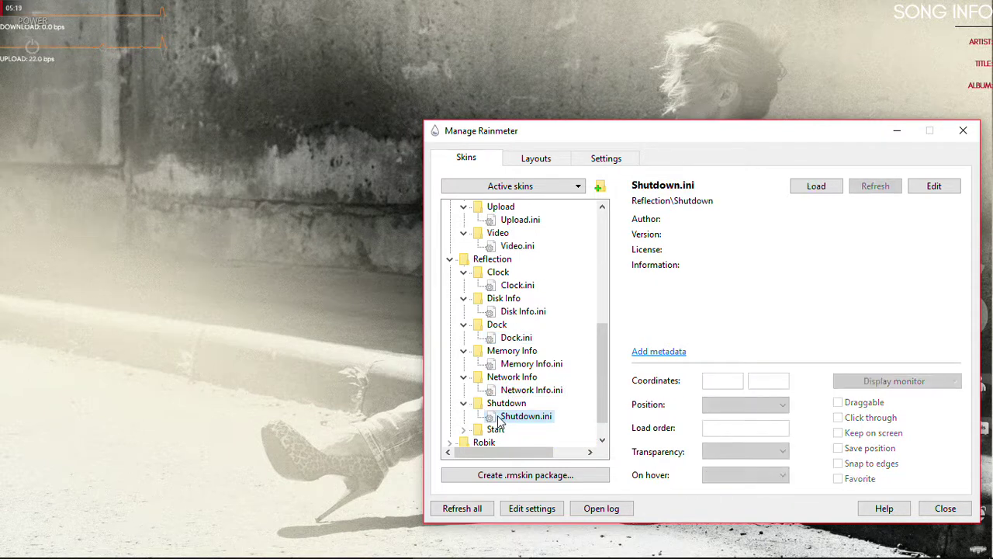
left_click(463, 430)
double_click(501, 431)
double_click(500, 431)
- Load the Visualizer.ini skin from the Robik folder
scroll(489, 427, "down", 1)
left_click(450, 416)
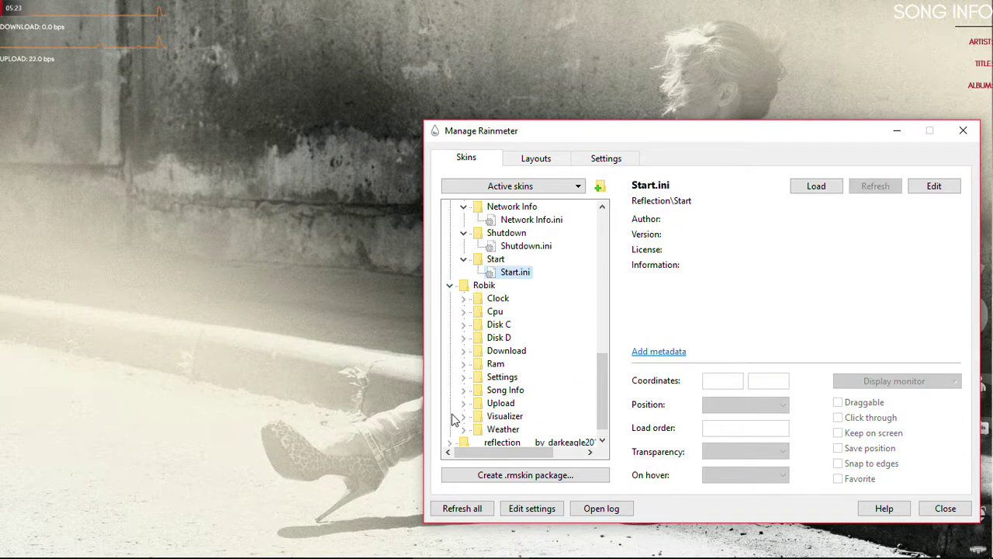
left_click(463, 404)
double_click(505, 416)
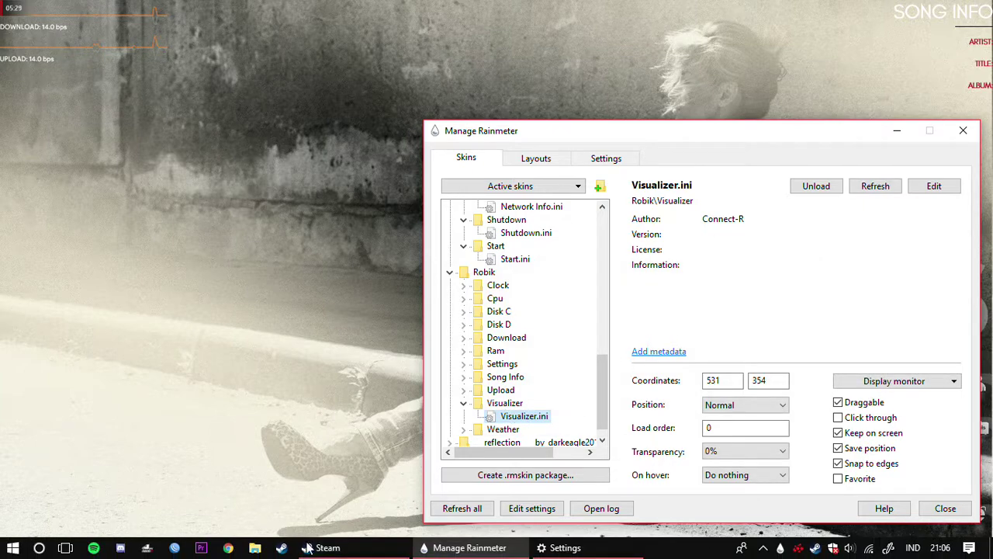
- Play the Rock Angel track from the Music folder in Groove Music and put the File Explorer window away
left_click(282, 548)
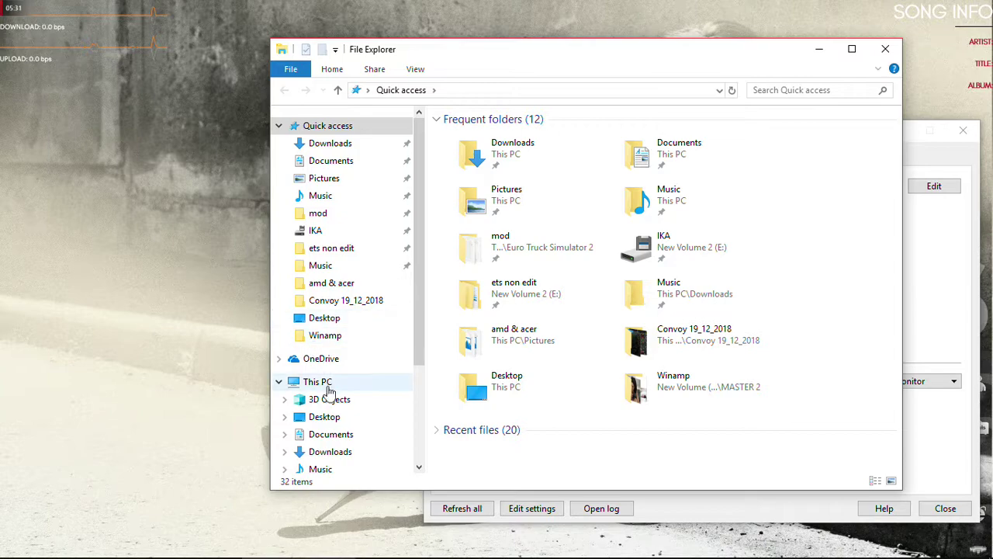
scroll(335, 404, "down", 1)
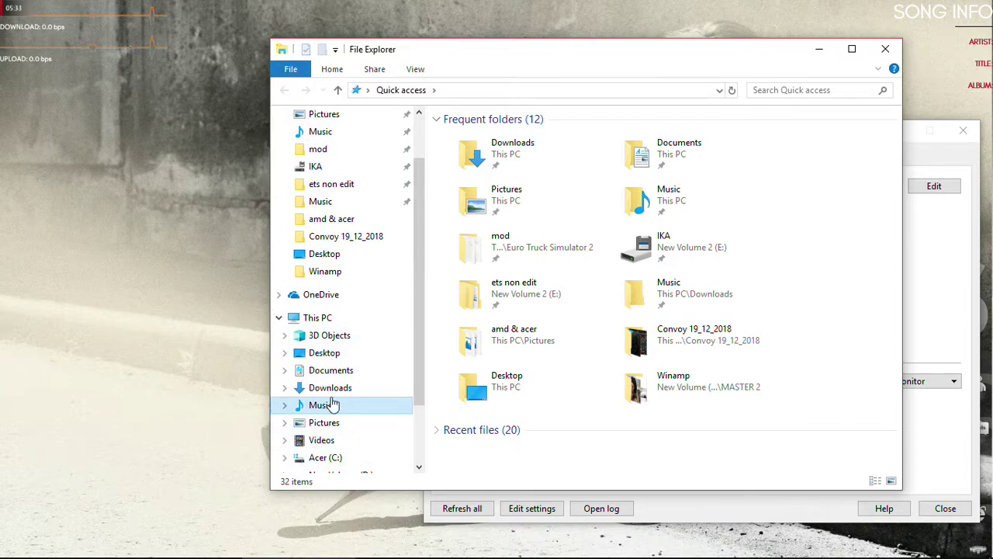
left_click(311, 405)
double_click(486, 153)
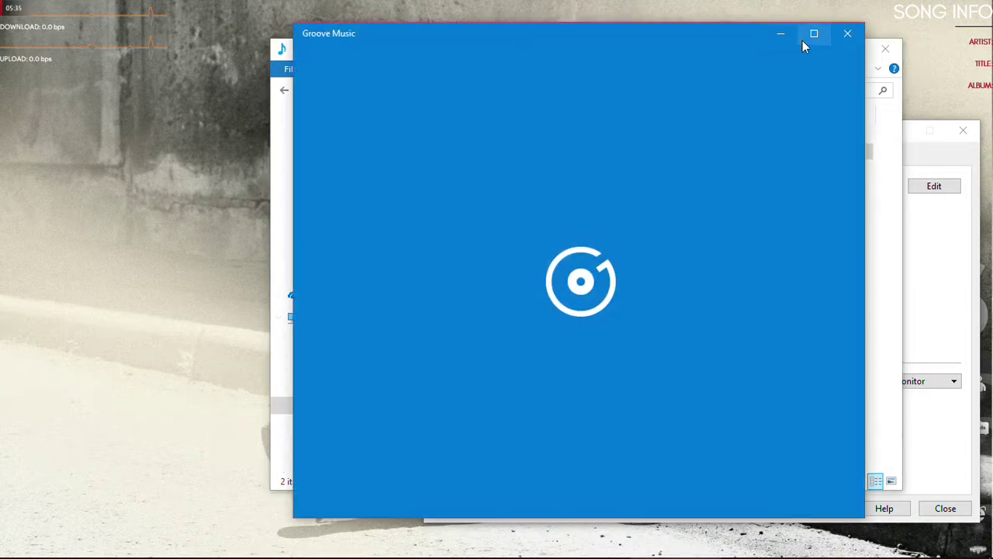
left_click(846, 34)
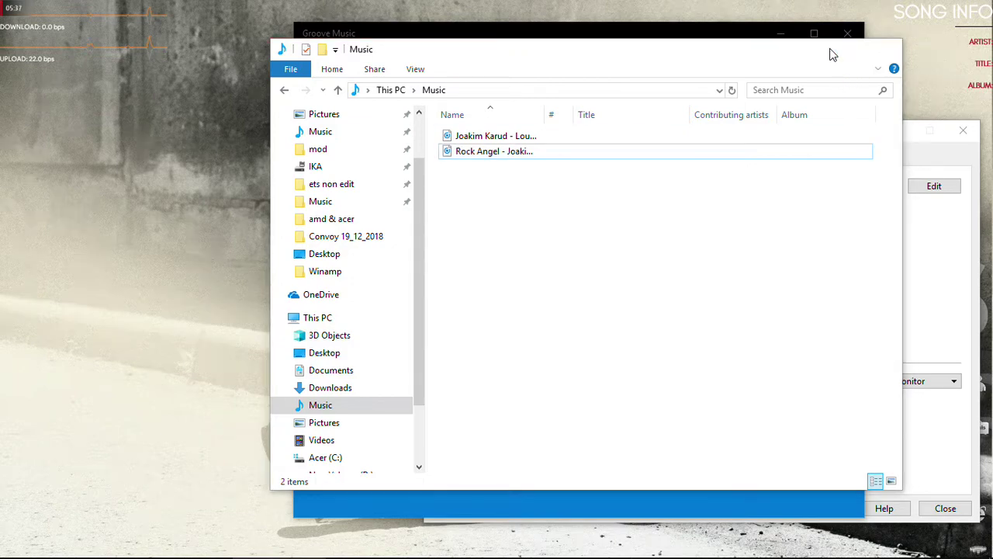
left_click(819, 49)
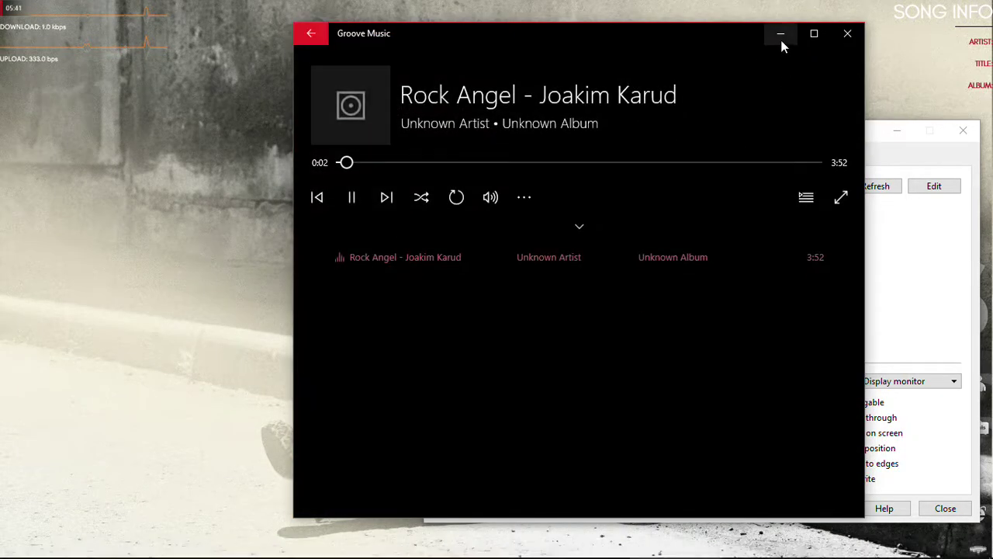
- Lower the playback volume in Groove Music and minimise the player
left_click(490, 196)
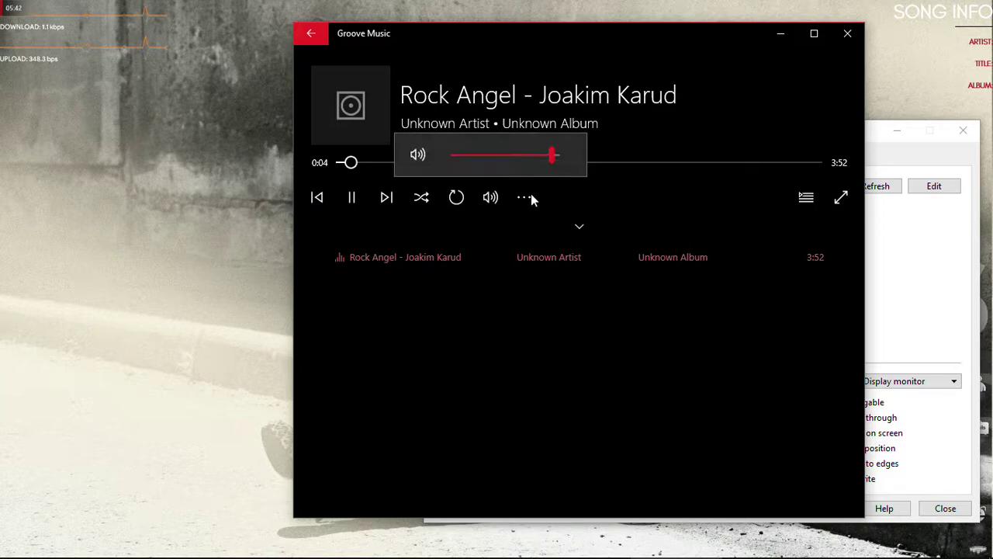
left_click(472, 156)
left_click(780, 35)
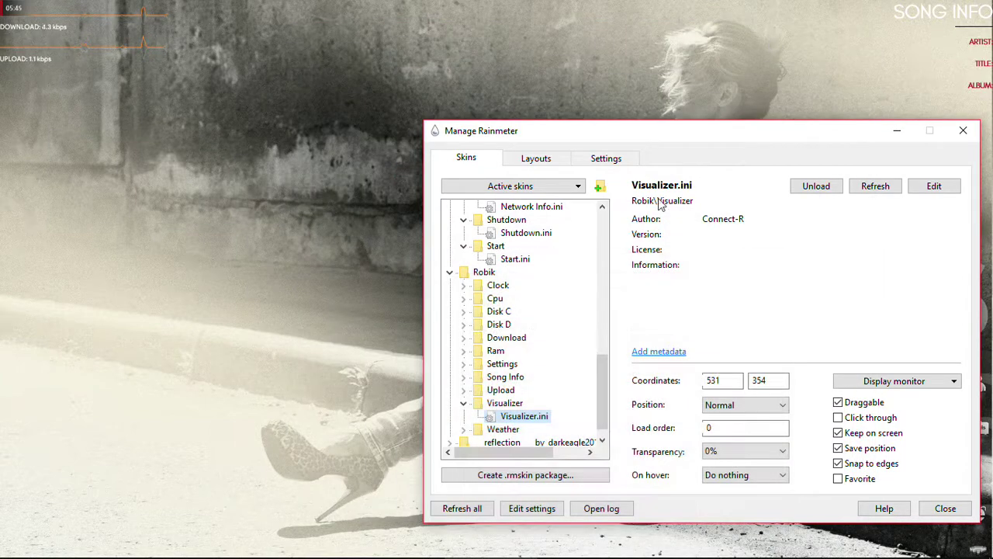
- Look for the visualizer on the desktop, toggle the Robik Visualizer.ini skin several times and unload it
left_click(897, 131)
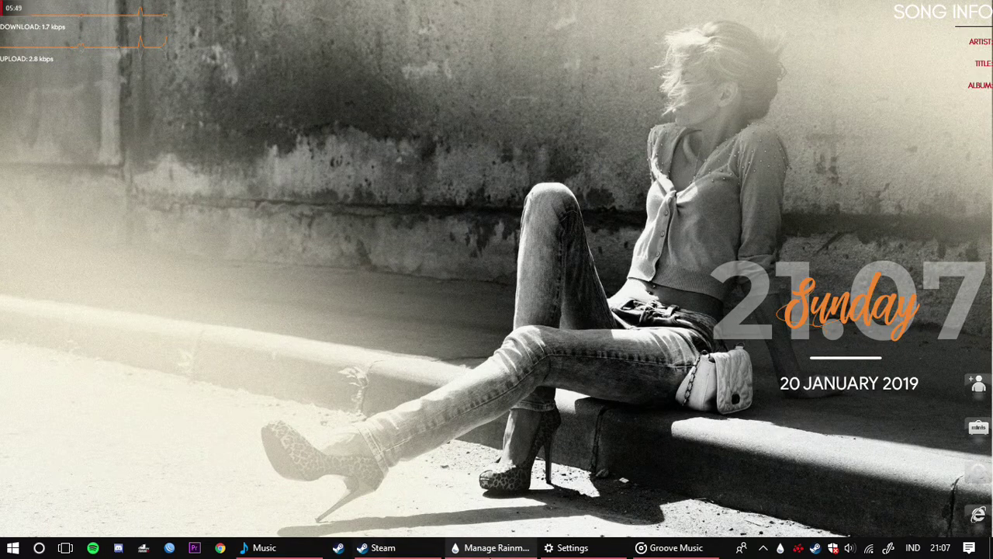
left_click(490, 548)
left_click(817, 186)
left_click(818, 186)
left_click(817, 187)
left_click(818, 187)
left_click_drag(809, 139, 714, 74)
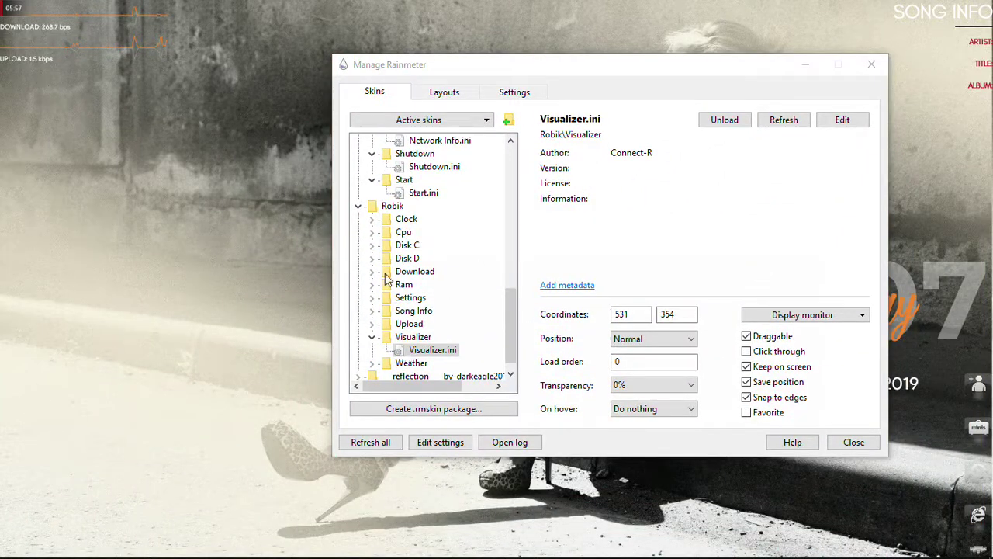
left_click(711, 122)
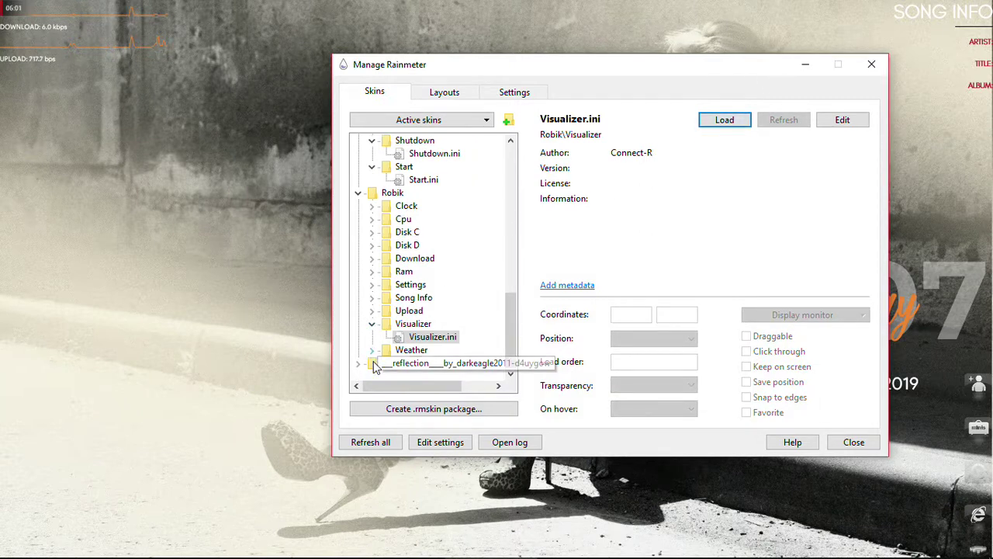
- Refresh all Rainmeter skins and load Visualizer.ini from the Robik folder again
left_click(368, 362)
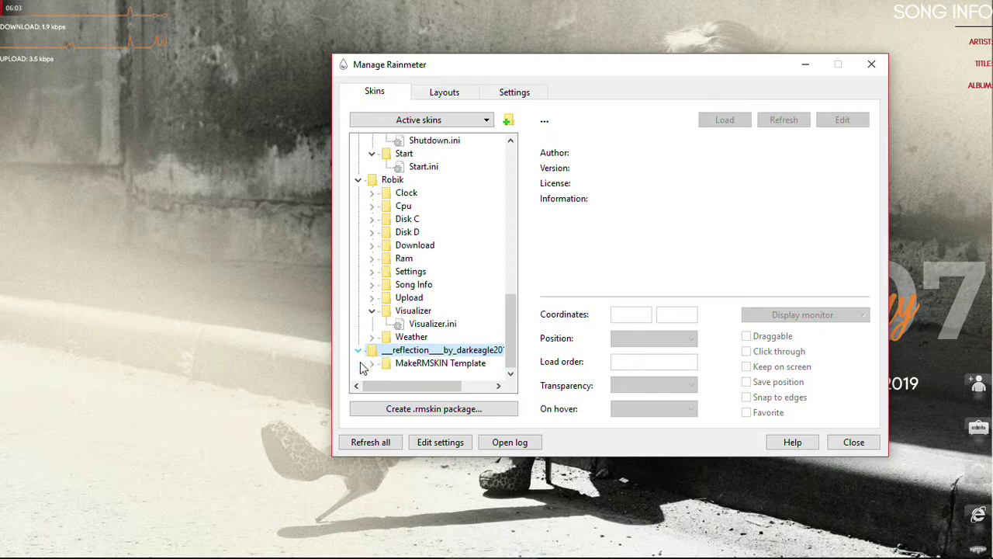
scroll(386, 324, "up", 10)
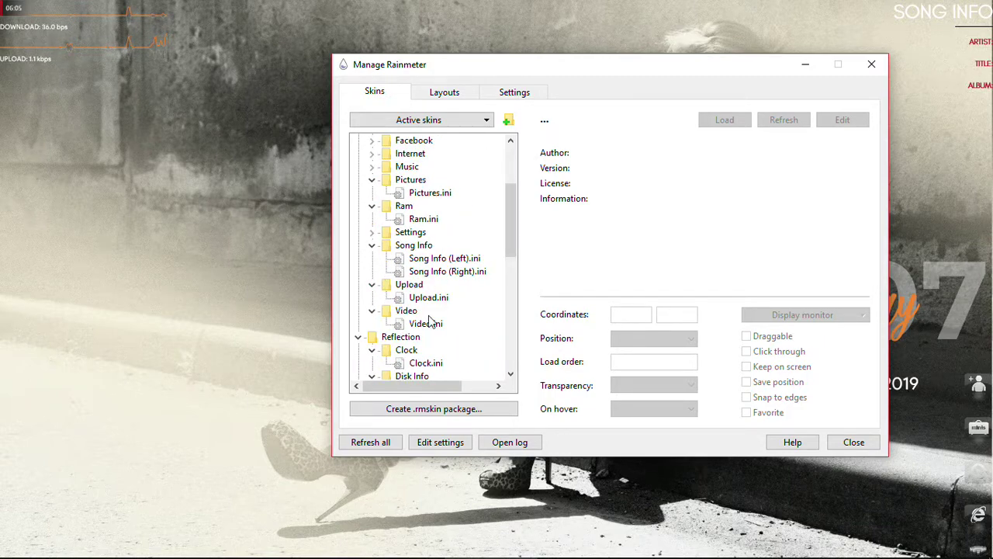
left_click(372, 441)
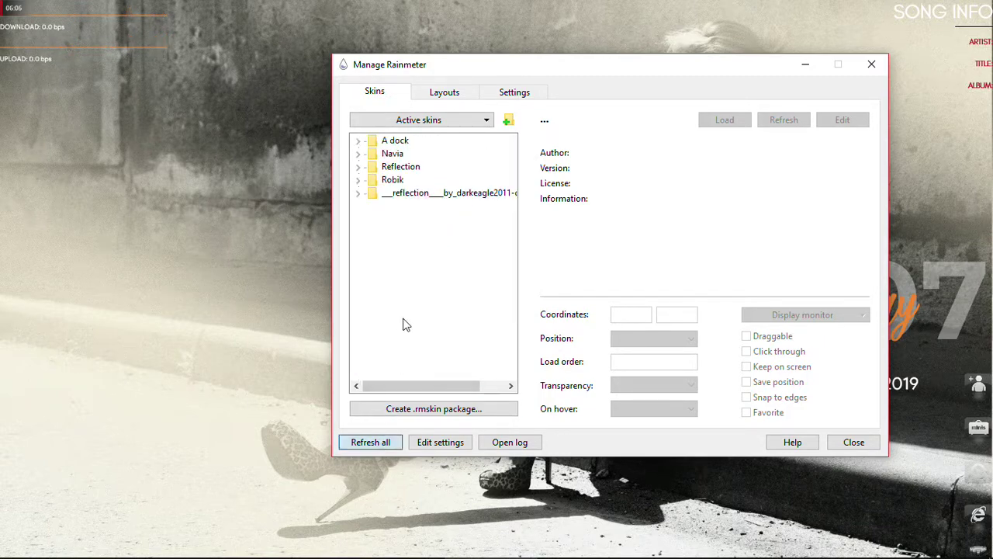
left_click(361, 154)
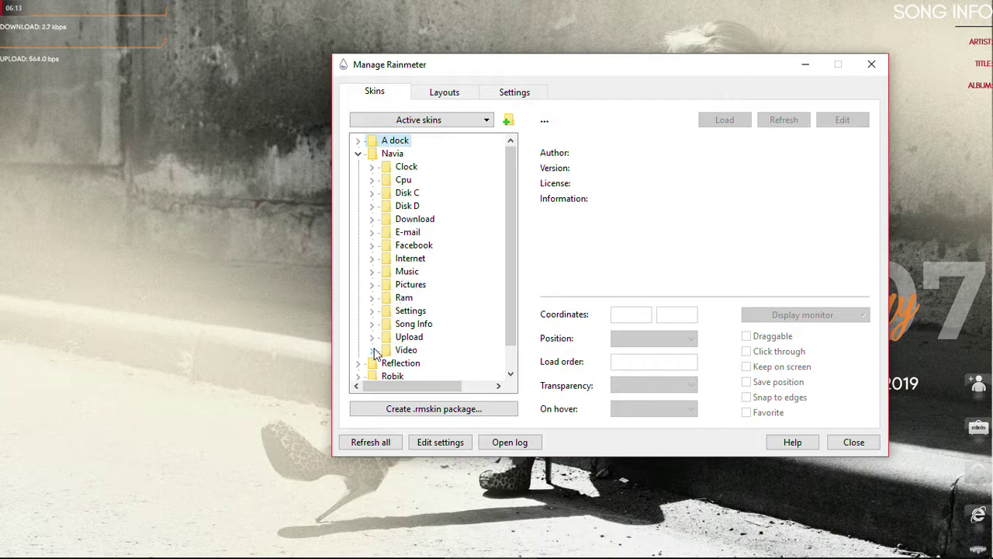
scroll(373, 364, "down", 1)
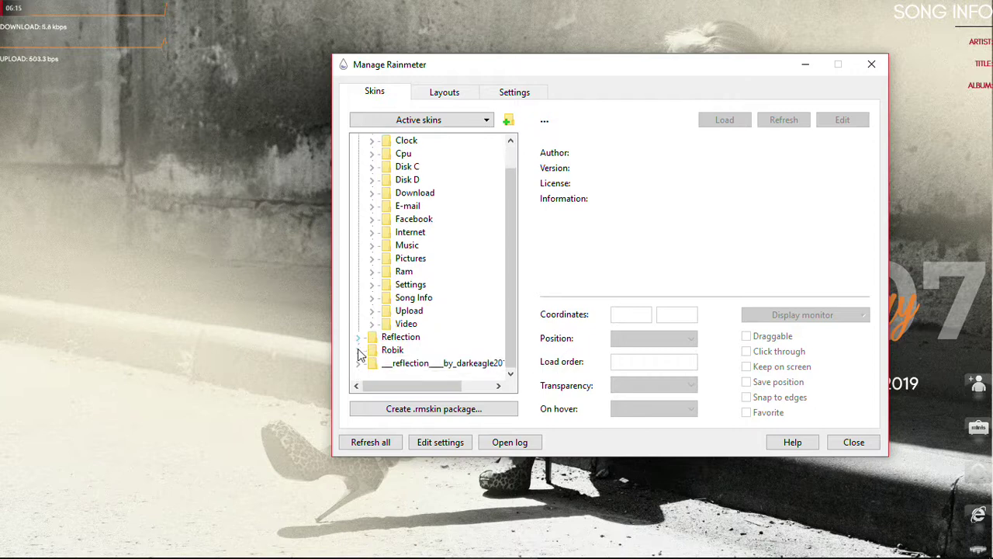
left_click(359, 350)
left_click(372, 352)
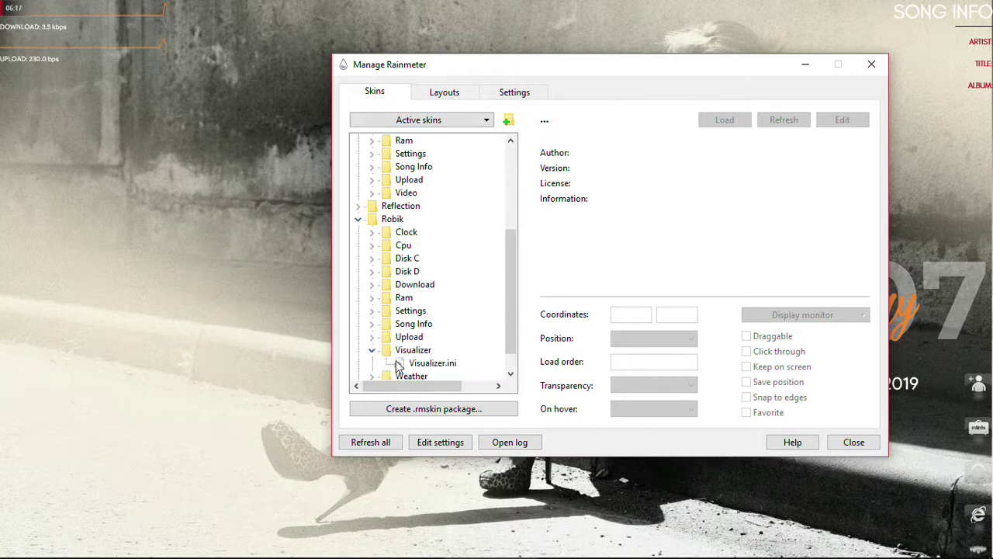
double_click(405, 365)
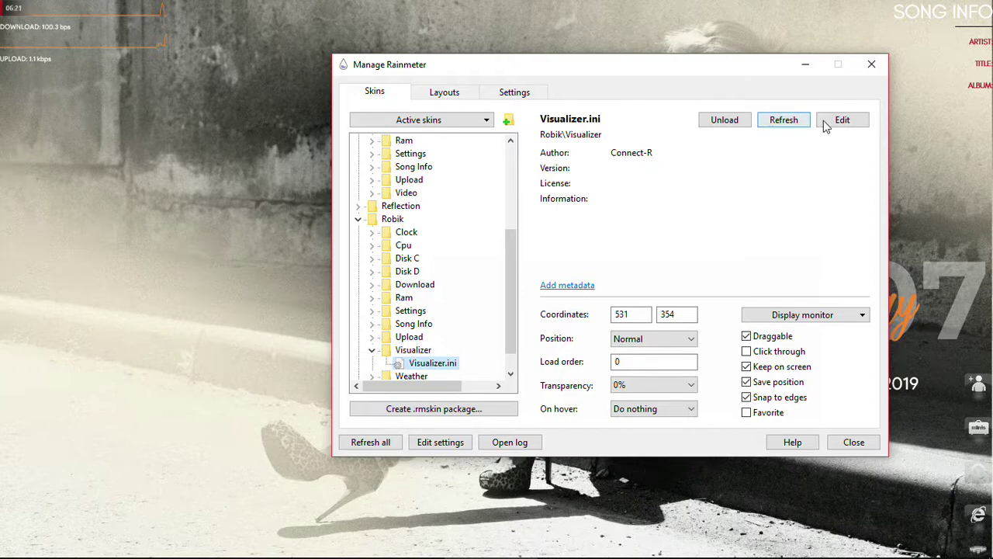
left_click_drag(717, 67, 696, 71)
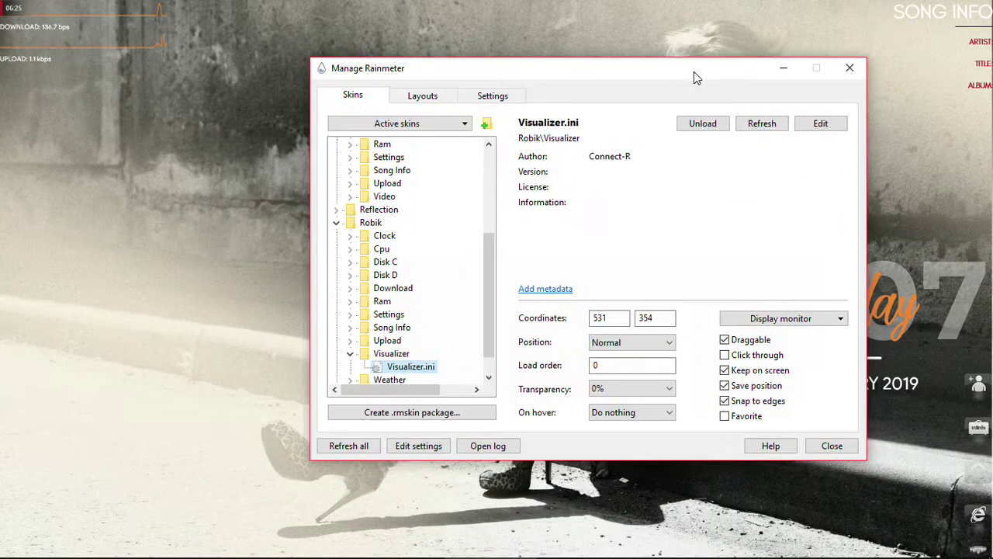
- Check the Rock Angel playback in Groove Music, minimise the player and close the Music folder window
left_click(468, 544)
right_click(268, 547)
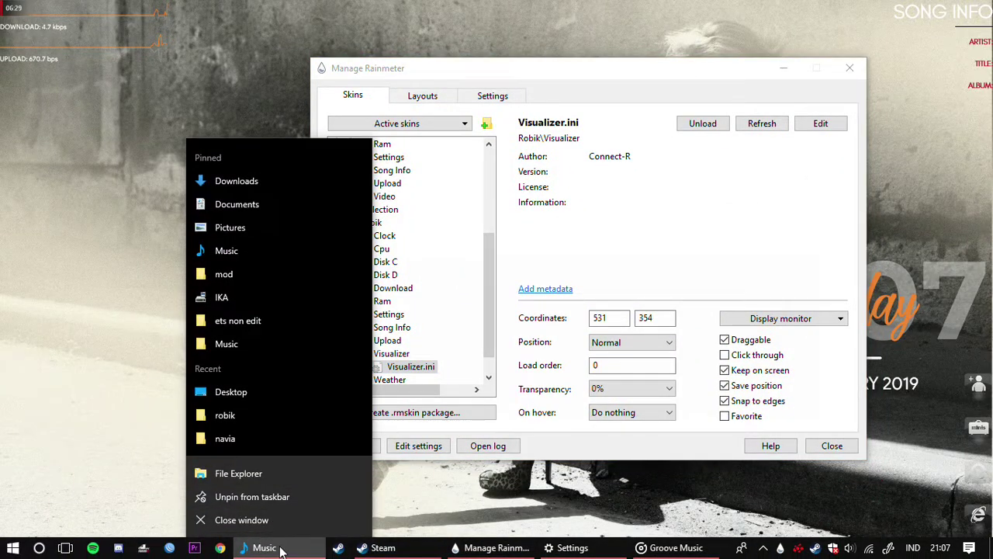
left_click(281, 550)
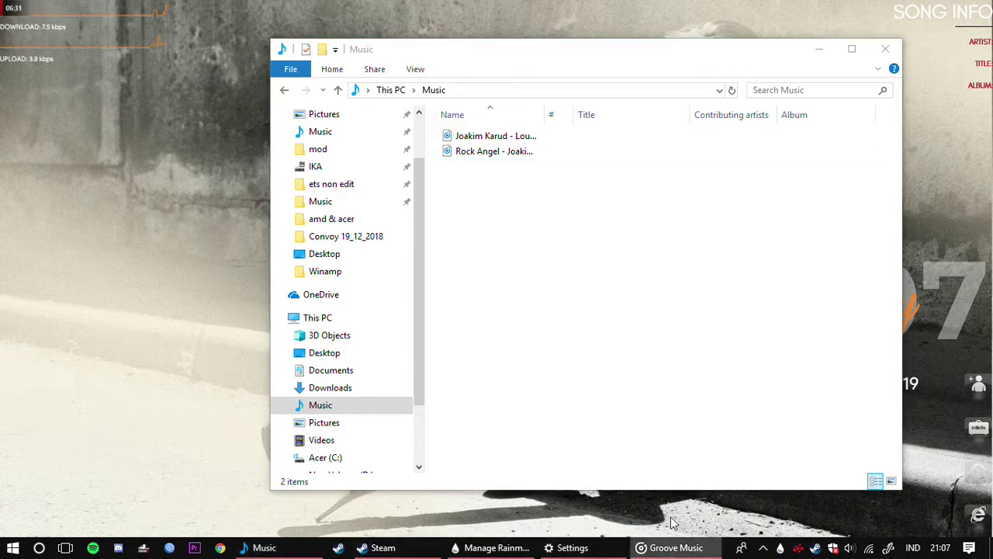
right_click(672, 547)
left_click(660, 547)
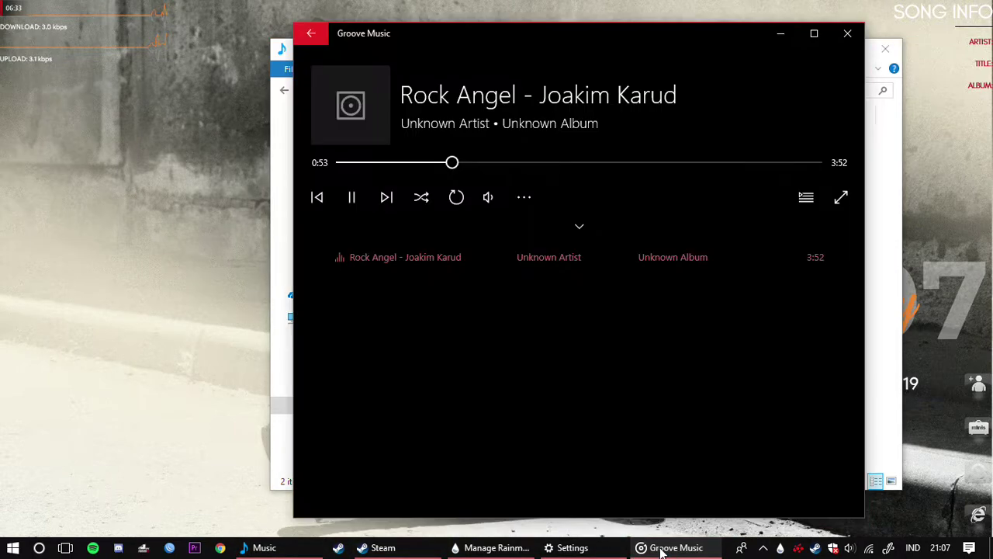
left_click(781, 34)
left_click(853, 48)
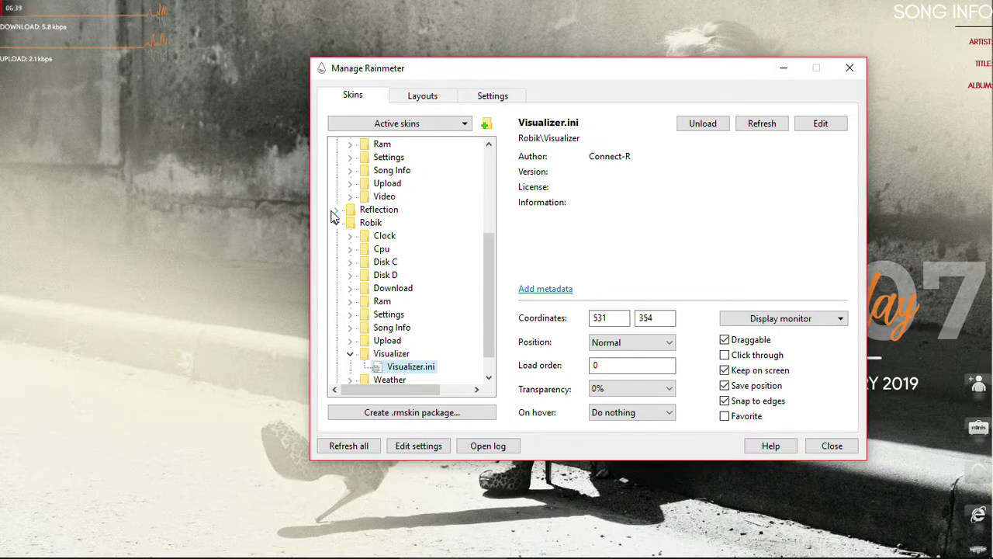
- Load the Song Info.ini and Weather.ini skins from the Robik folder in Manage Rainmeter
left_click(336, 210)
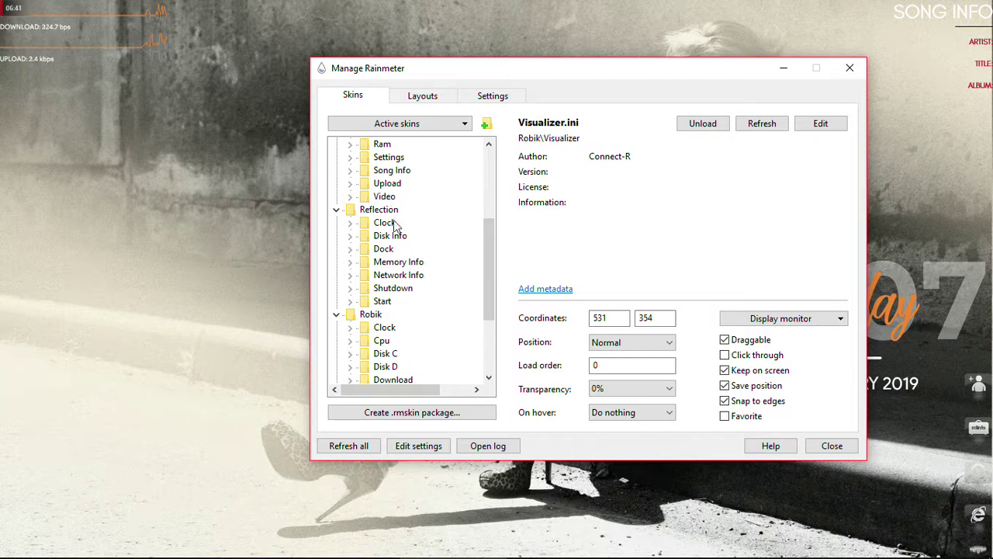
left_click(334, 451)
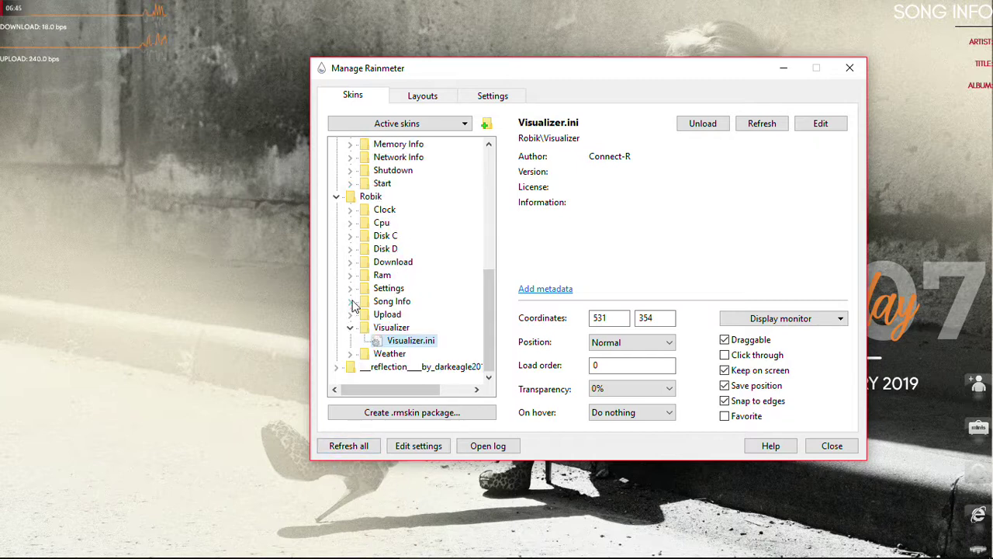
left_click(350, 302)
double_click(392, 313)
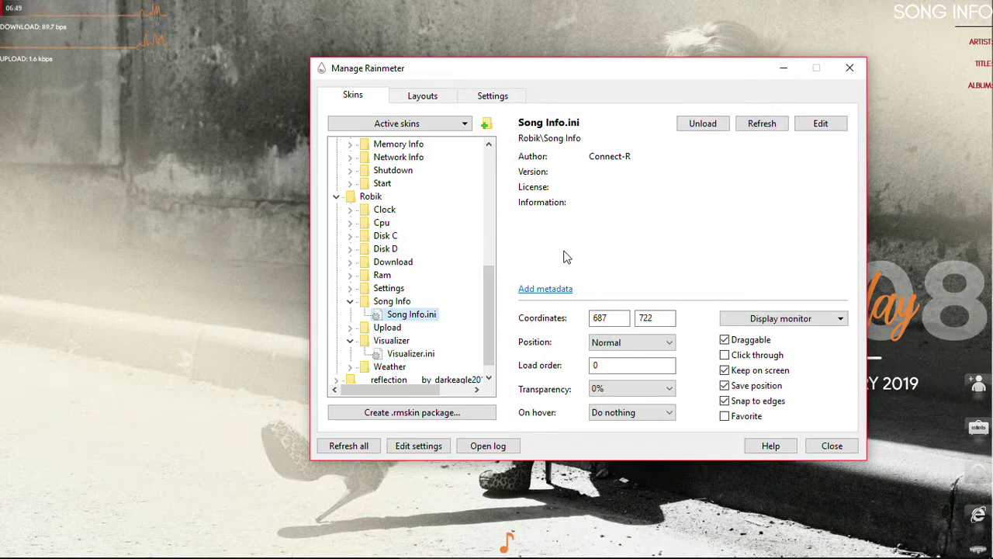
scroll(388, 329, "down", 1)
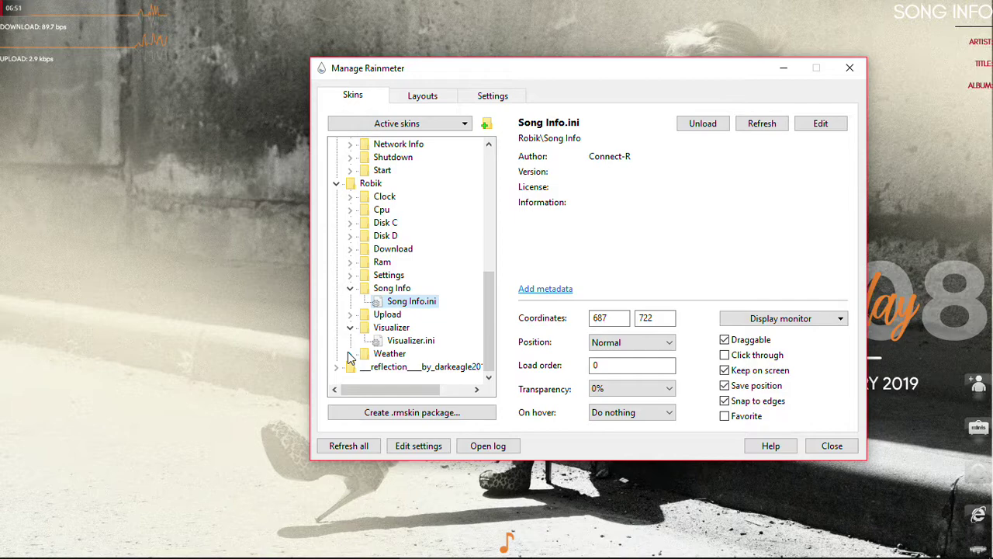
left_click(349, 354)
left_click(401, 367)
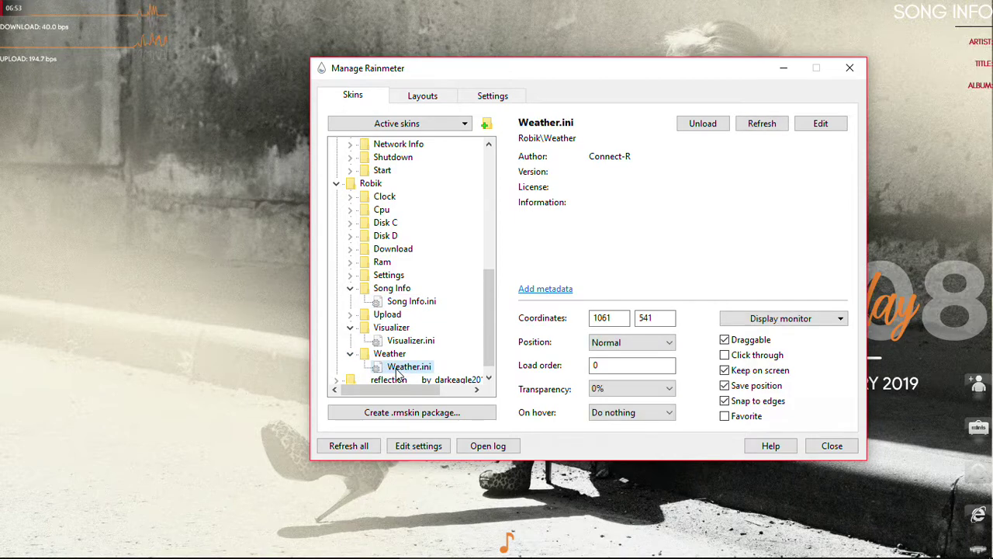
left_click(785, 68)
- Refresh all skins, load Dock.ini from the A dock folder and minimise the open windows to reveal the desktop
left_click(528, 548)
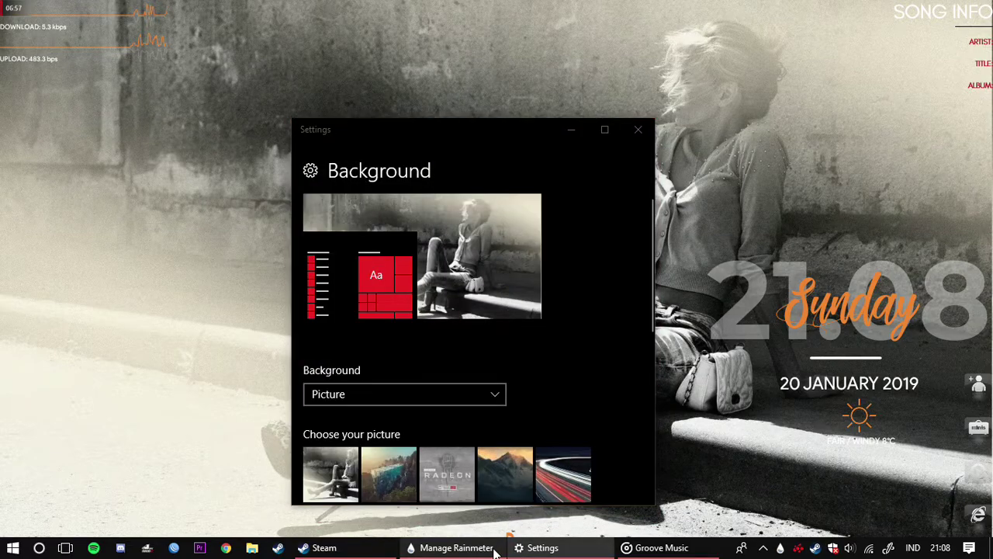
left_click(493, 548)
left_click(359, 446)
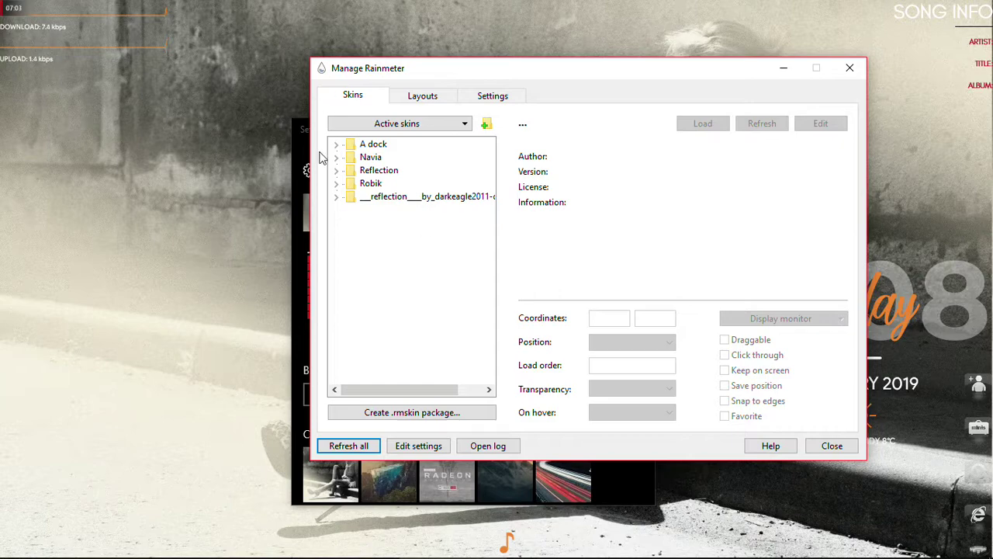
left_click(342, 145)
left_click(384, 158)
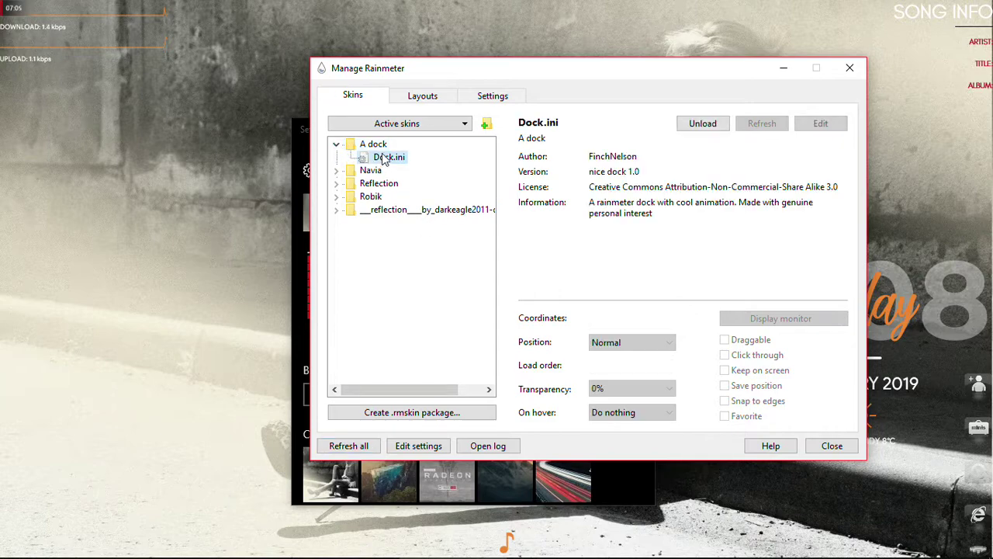
left_click(784, 67)
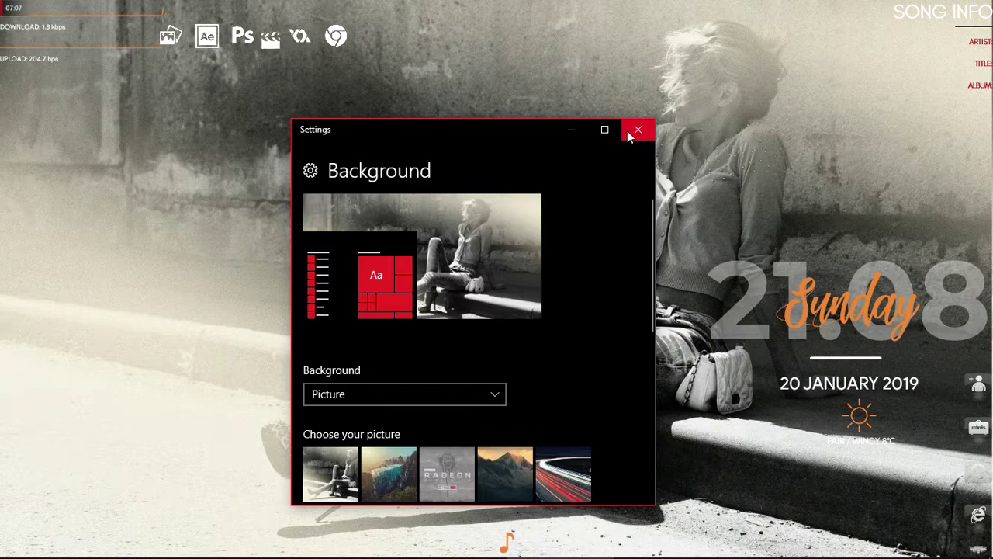
left_click(574, 130)
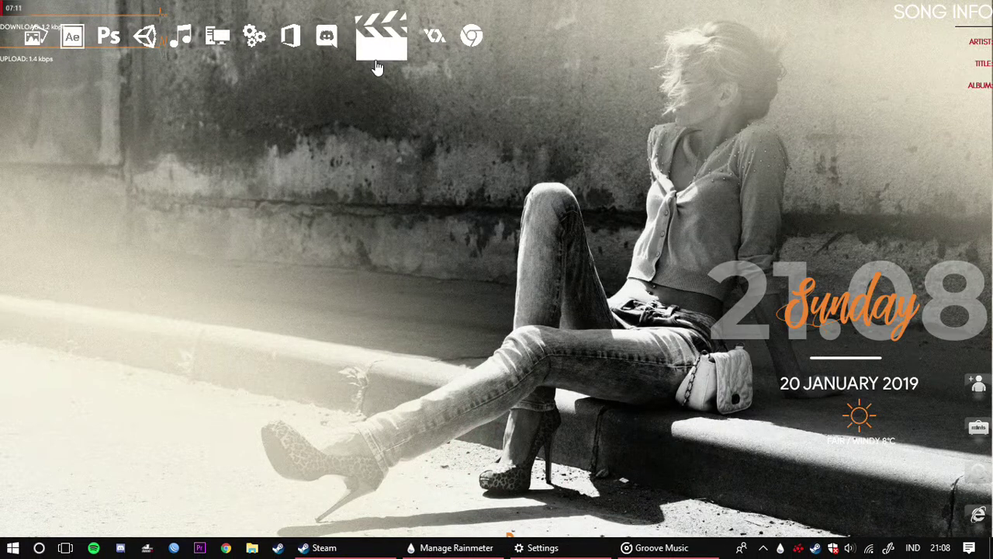
- Centre the dock skin along the desktop's upper edge and unload the Robik Song Info music-note skin
left_click_drag(372, 52, 640, 50)
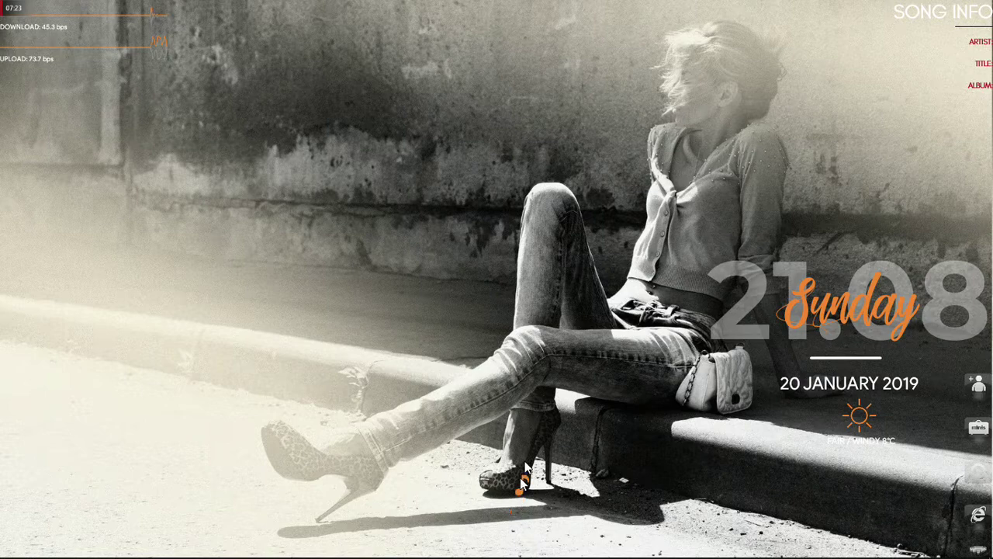
right_click(541, 323)
left_click(582, 479)
mouse_move(450, 9)
mouse_move(504, 37)
left_mouse_down()
mouse_move(522, 129)
mouse_move(527, 544)
mouse_move(612, 432)
mouse_move(443, 35)
mouse_move(506, 21)
left_mouse_up()
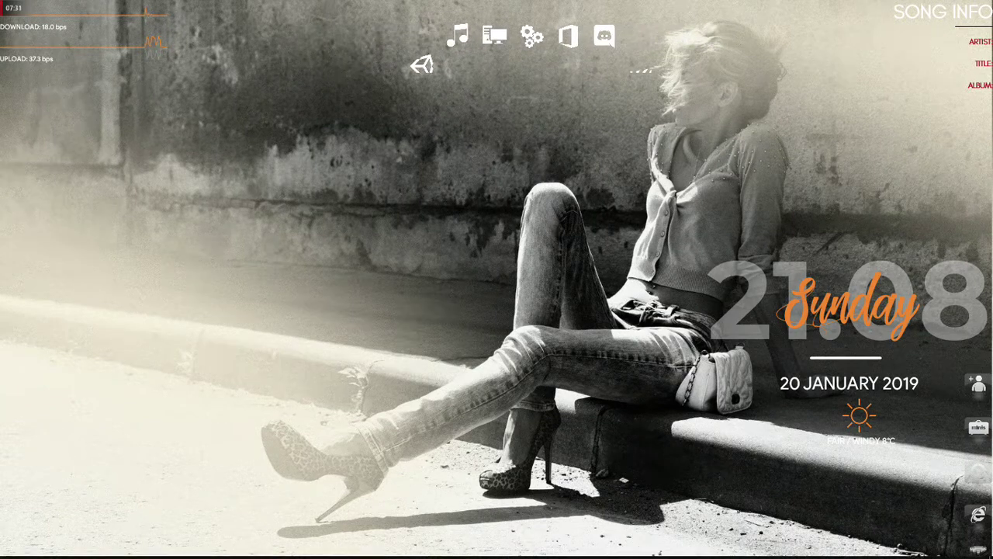
mouse_move(501, 24)
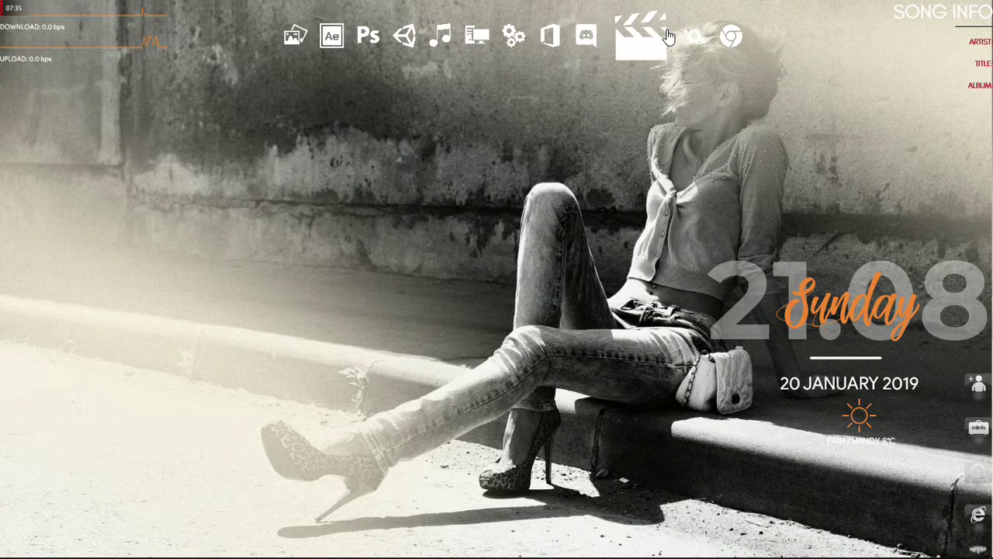
- Test the dock's gear shortcut, minimise the Settings window it opens and lower the system volume to 1
left_click(514, 40)
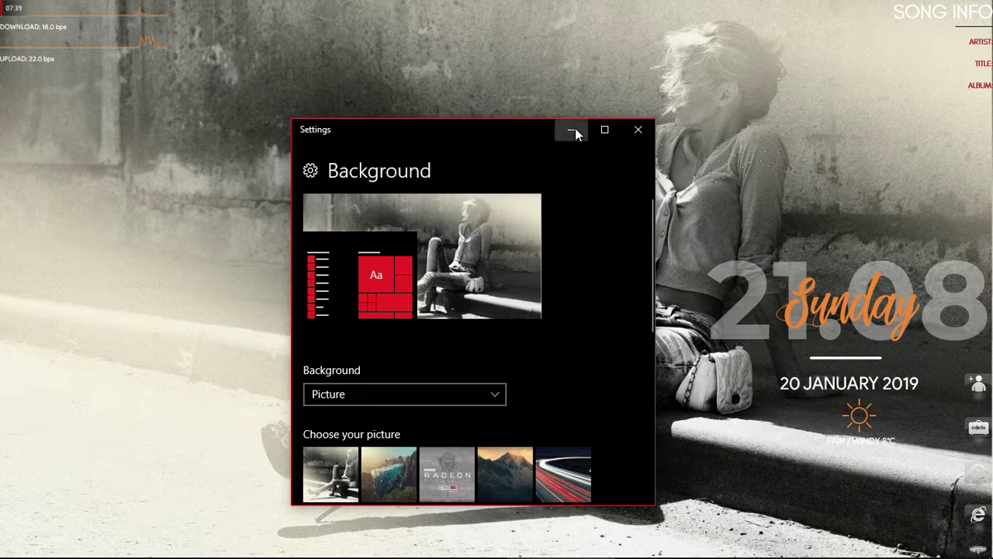
left_click(573, 130)
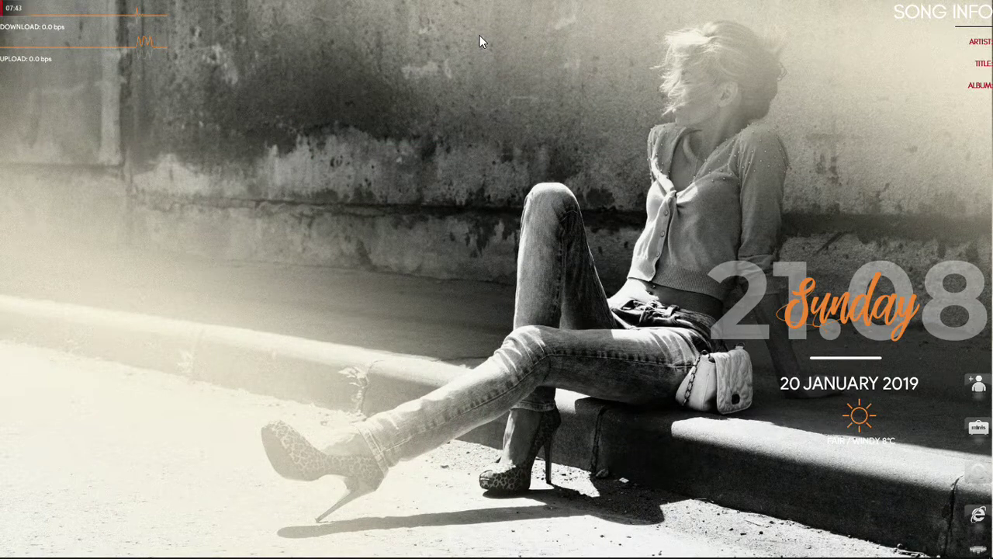
mouse_move(617, 553)
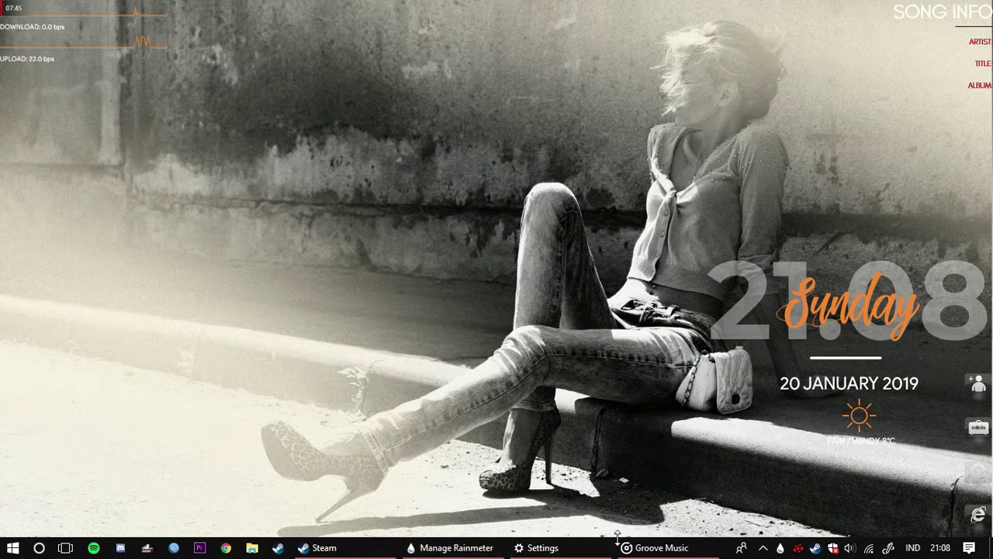
key("XF86AudioLowerVolume")
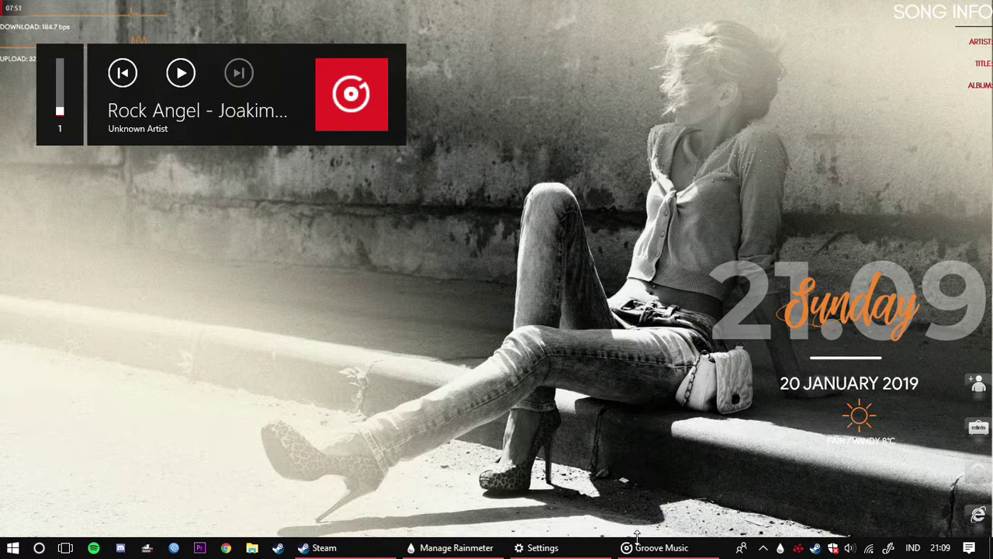
- Load the Visualizer.ini skin from the Robik folder in Manage Rainmeter and minimise that window
left_click(456, 548)
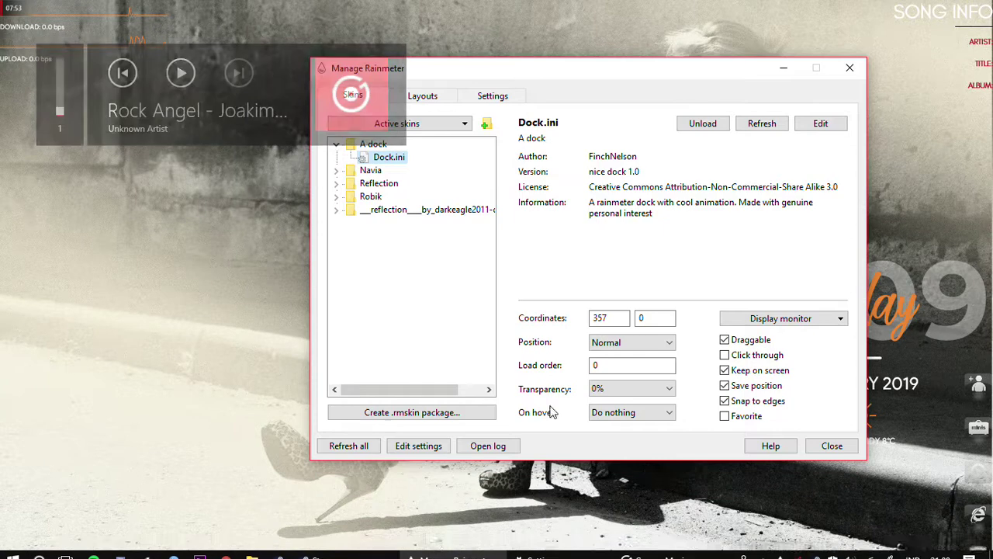
left_click(337, 171)
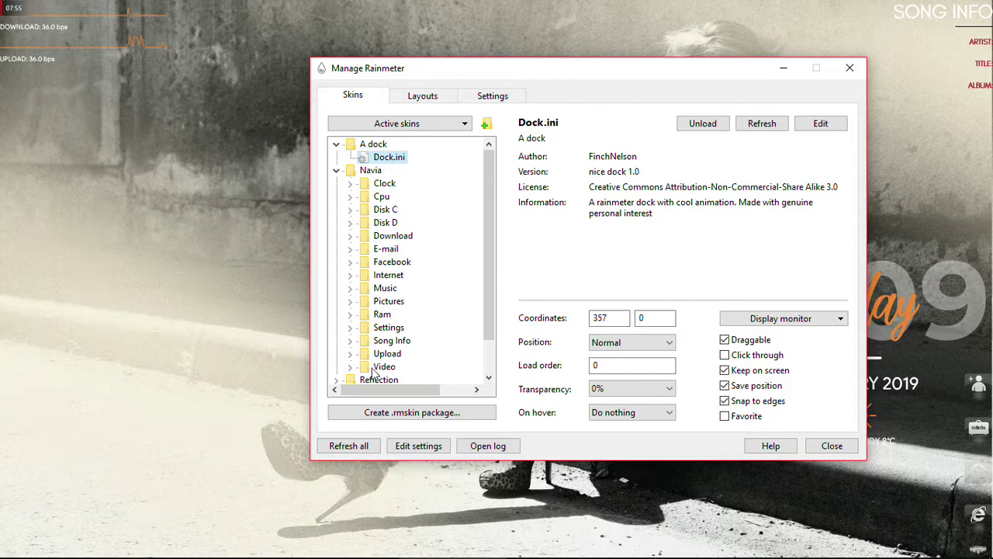
scroll(359, 349, "down", 1)
left_click(337, 353)
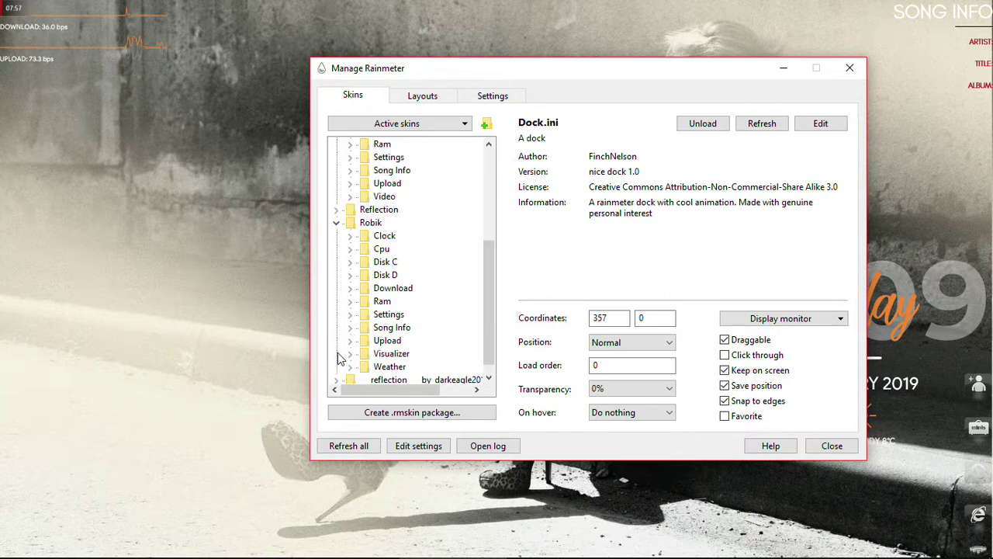
left_click(350, 354)
left_click(407, 366)
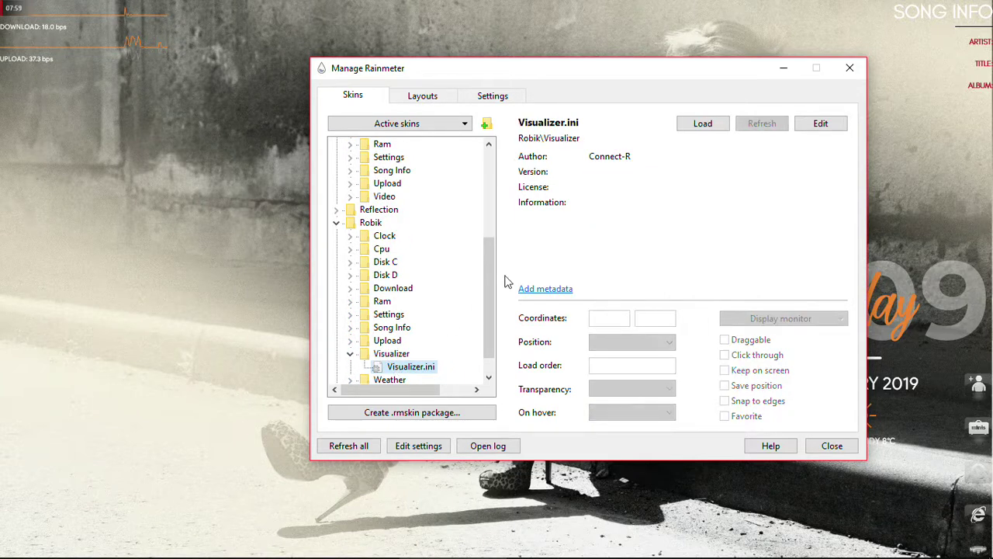
left_click(708, 122)
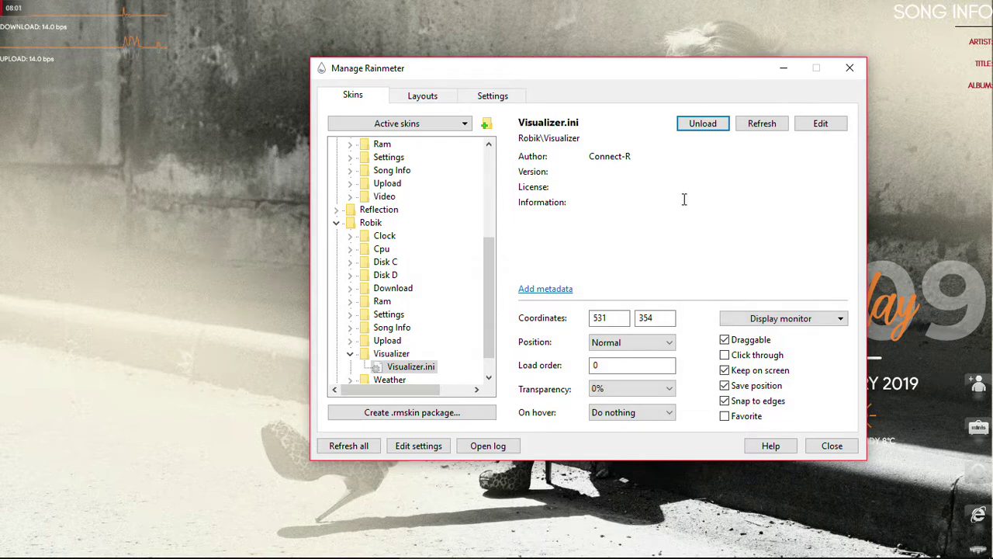
left_click(783, 67)
- Resume the Rock Angel track in Groove Music and set the player's volume to about 47
left_click(660, 546)
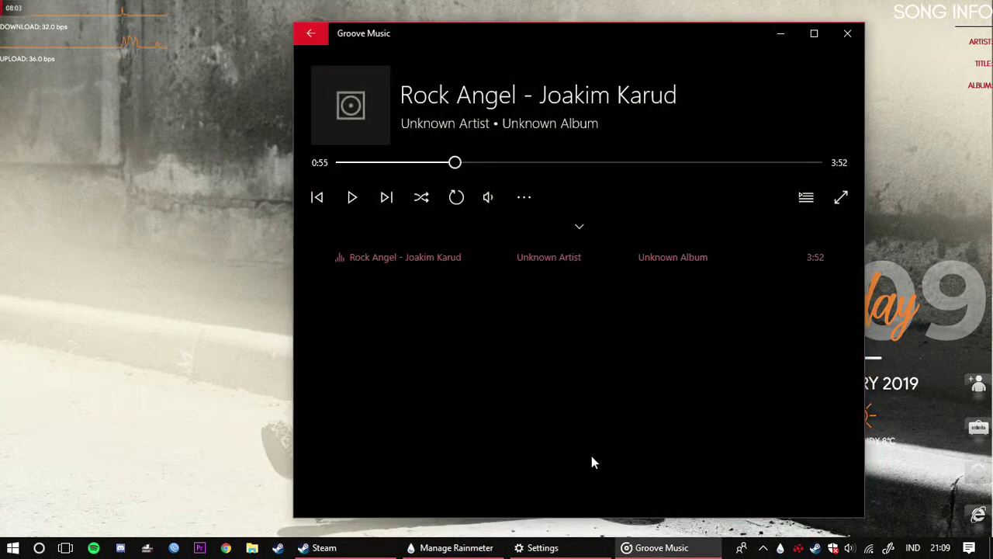
left_click(351, 197)
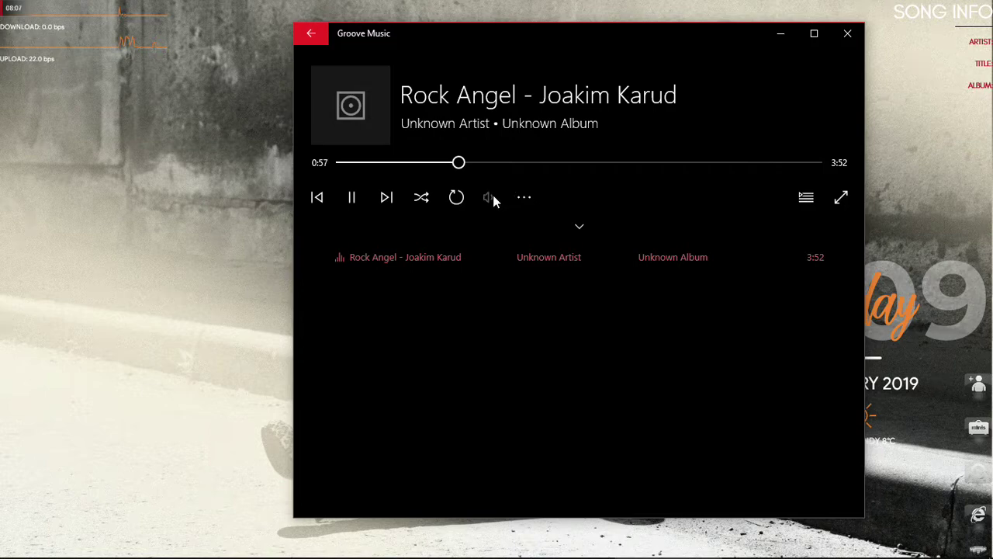
left_click(489, 196)
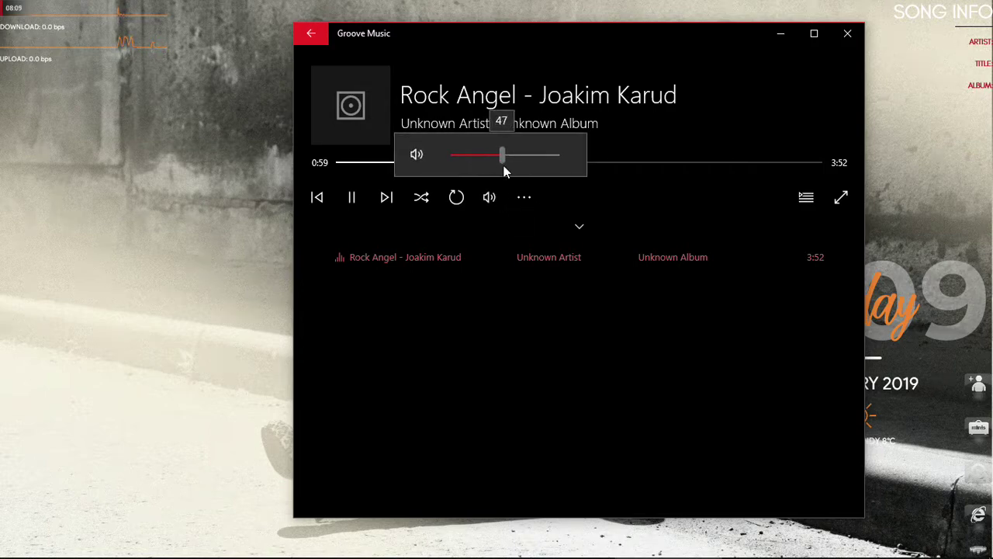
- Minimise the music player and centre the visualizer skin along the desktop's lower edge
left_click(781, 33)
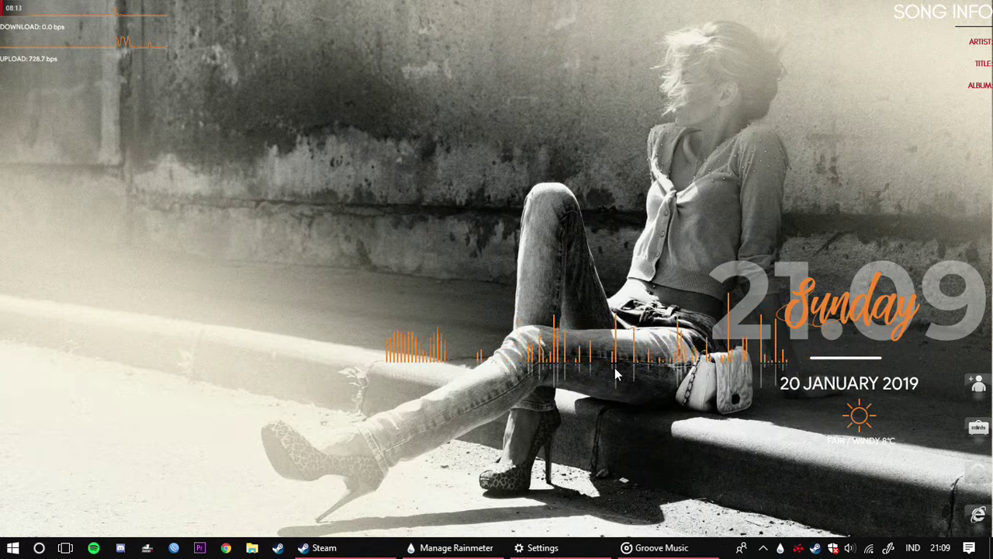
left_click_drag(613, 383, 543, 485)
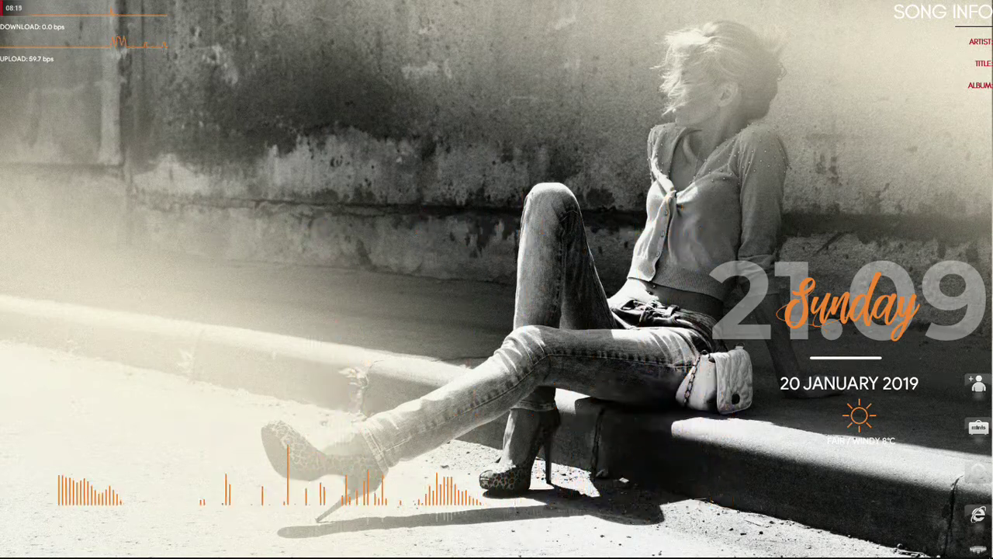
mouse_move(544, 537)
left_mouse_down()
mouse_move(559, 412)
mouse_move(543, 530)
left_mouse_up()
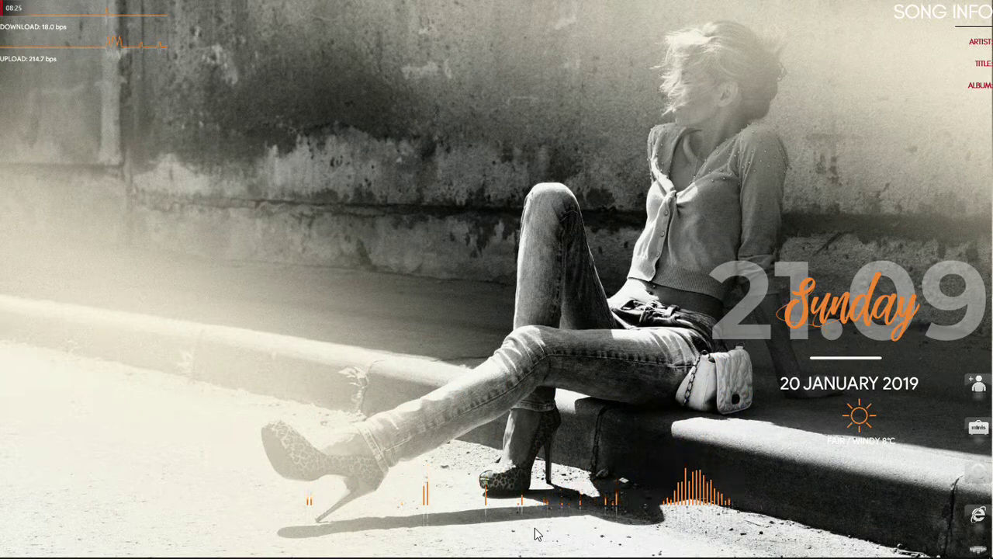
- Edit the Robik Visualizer.ini file in Notepad, setting FreqMin to 150 and Sensitivity to 34, and save and close it
mouse_move(543, 558)
left_click(457, 547)
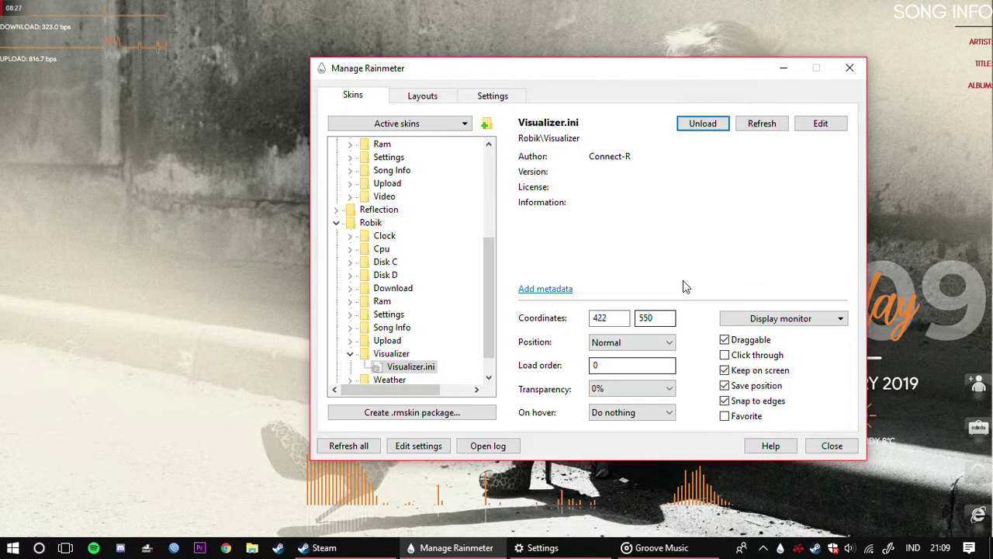
left_click(821, 124)
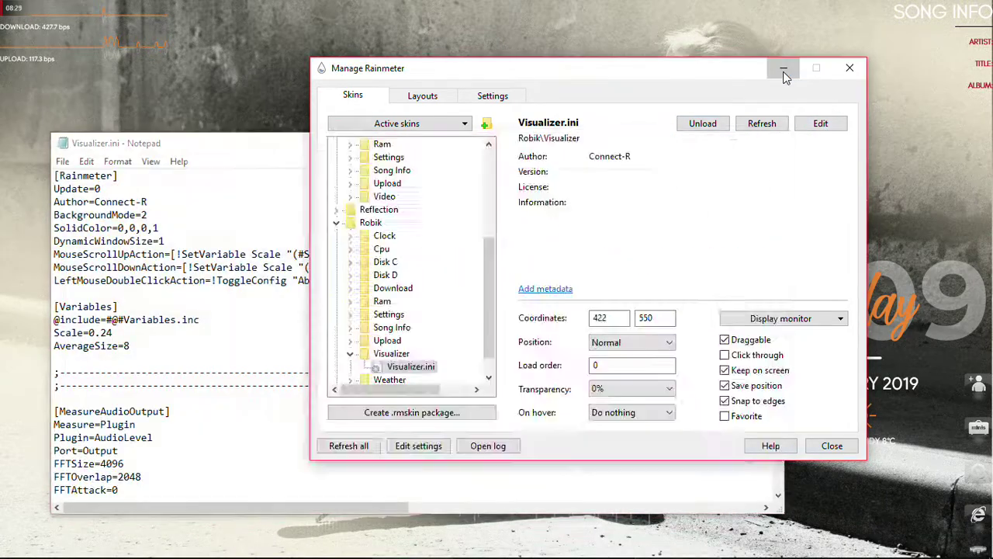
left_click(783, 68)
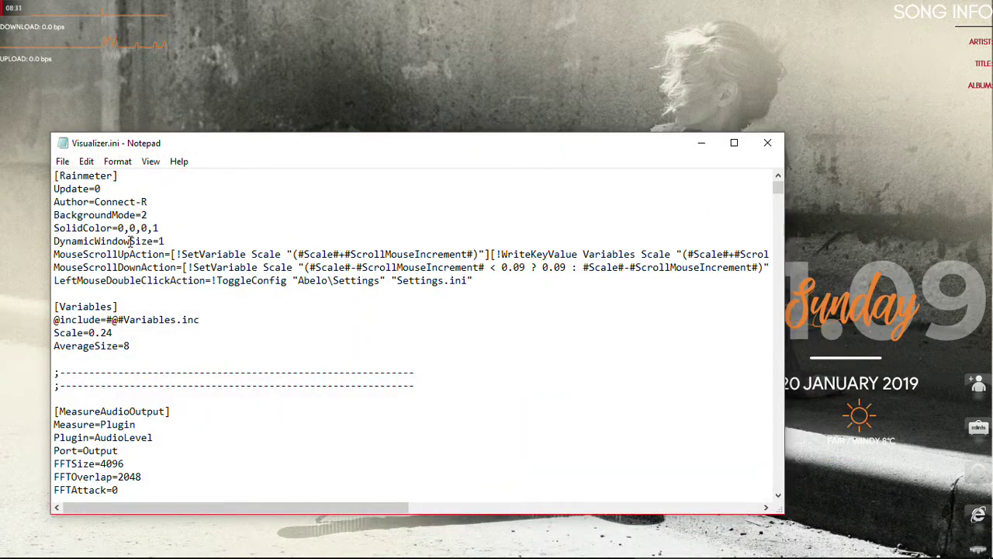
scroll(124, 263, "down", 3)
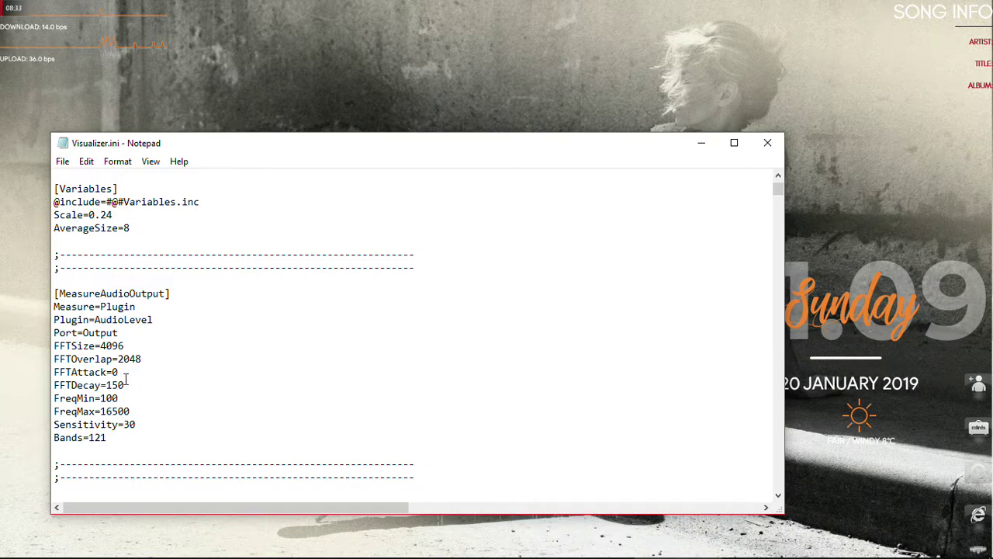
scroll(114, 334, "down", 3)
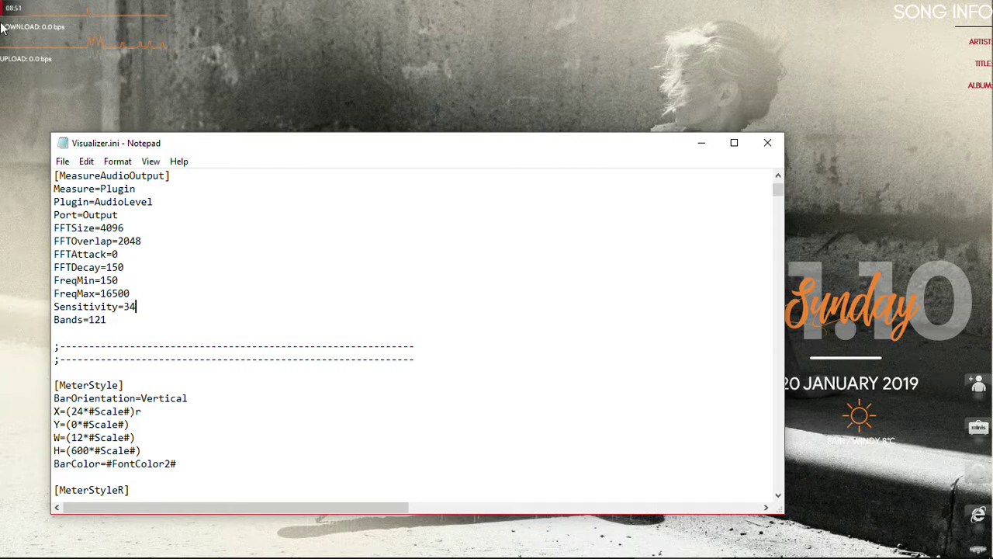
left_click(61, 162)
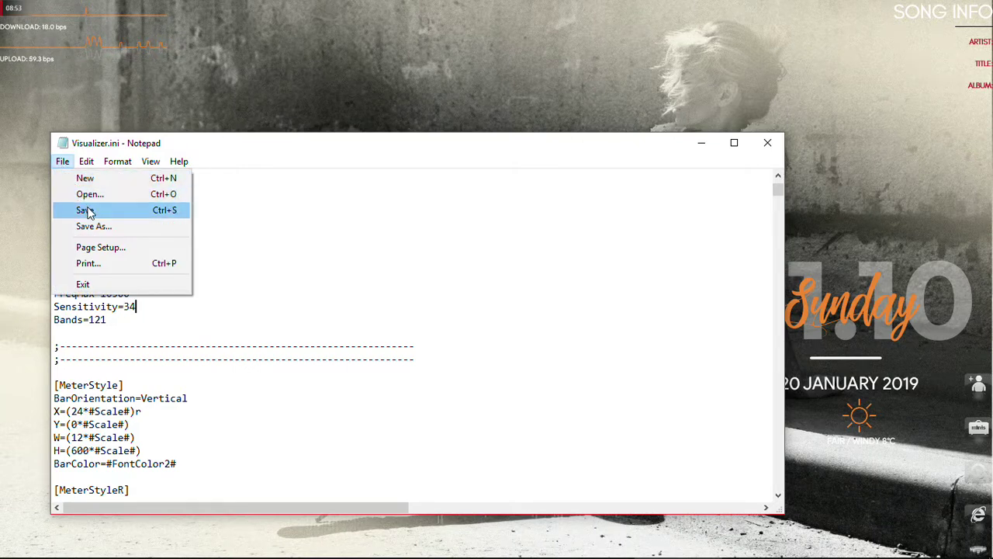
left_click(95, 208)
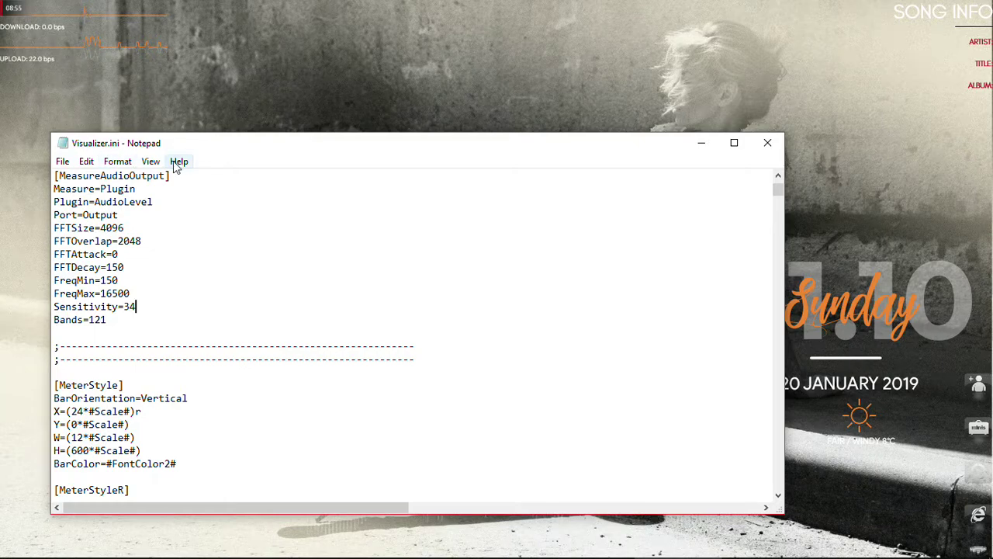
left_click(767, 143)
- Refresh the desktop and the Robik Visualizer skin so the edited settings apply
right_click(614, 298)
left_click(650, 361)
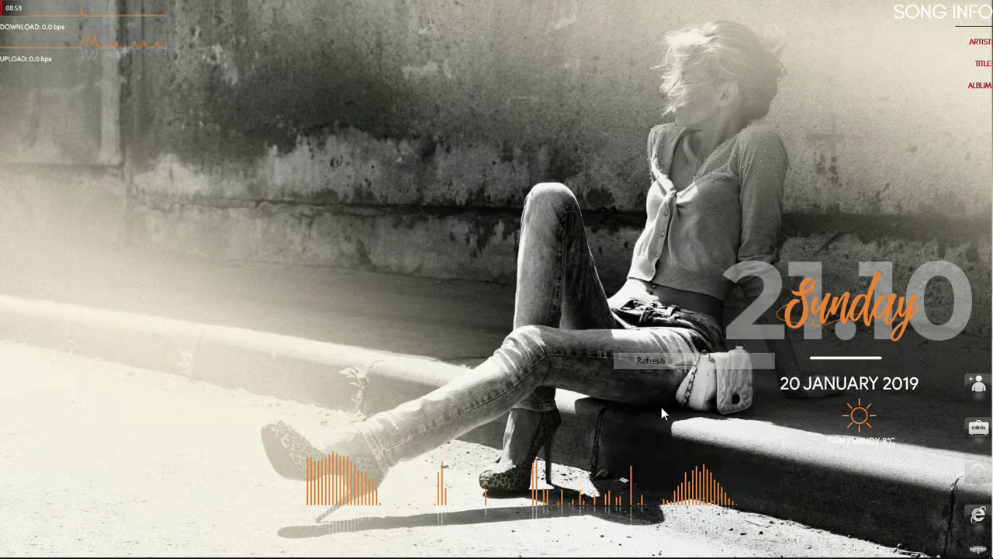
right_click(545, 506)
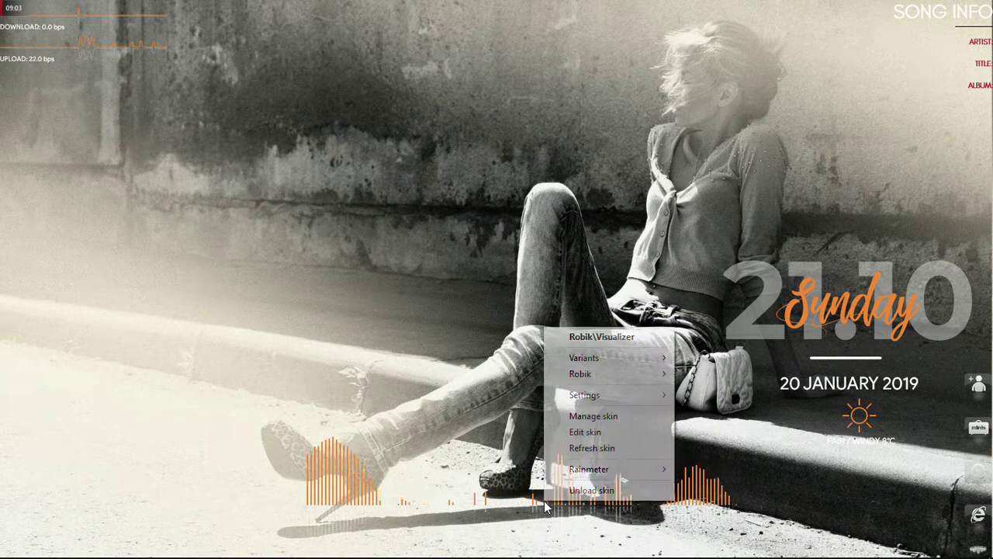
left_click(580, 448)
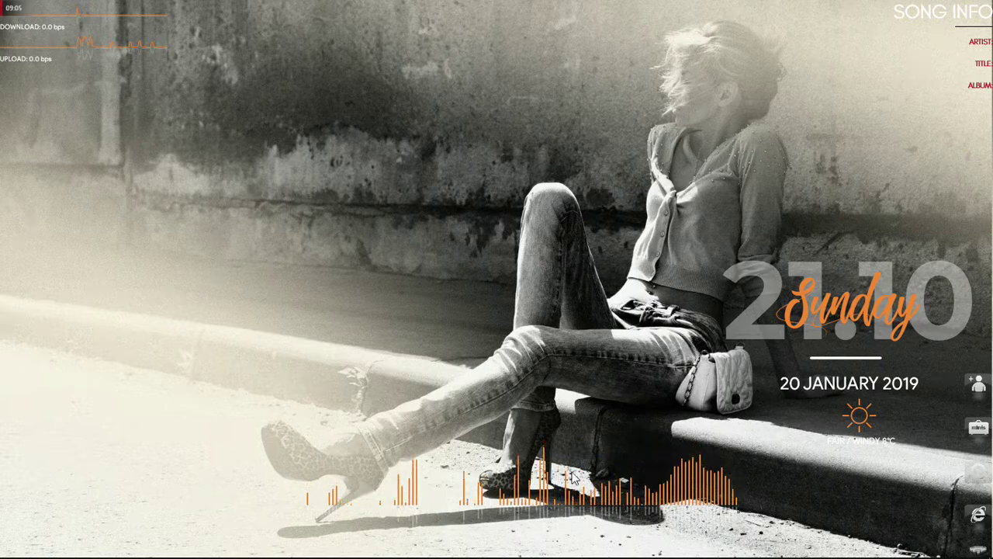
- Reopen Manage Rainmeter, collapse the Robik folder and look through the remaining skin folders
mouse_move(517, 553)
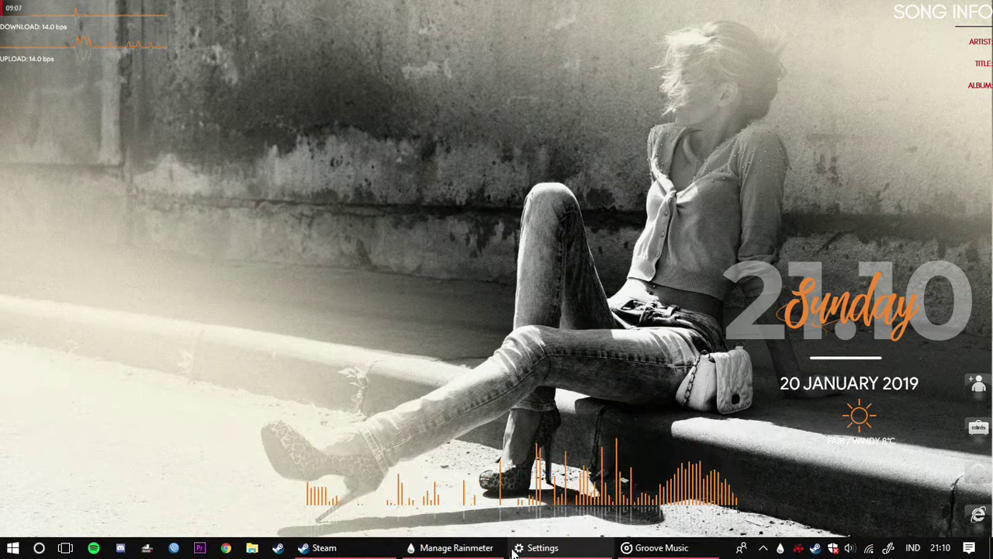
left_click(457, 548)
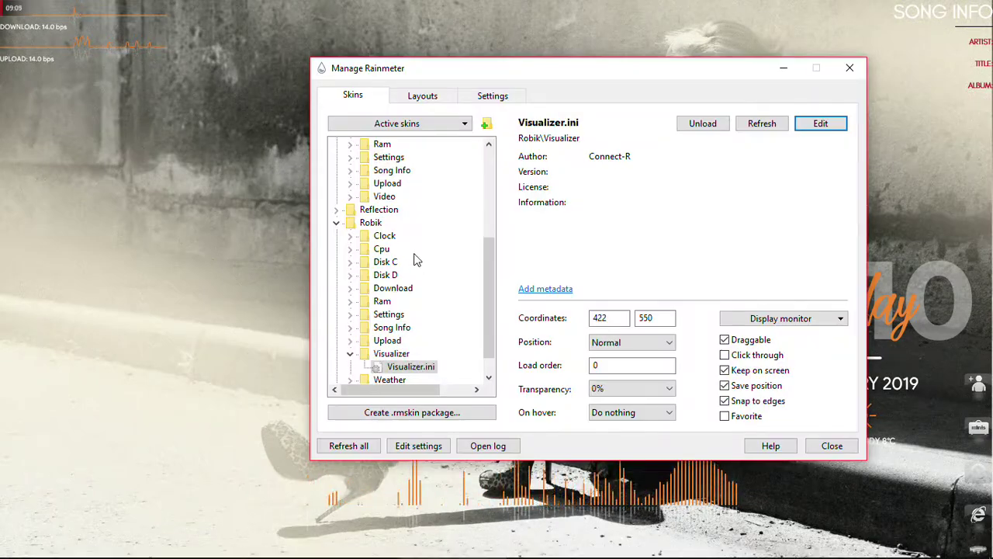
left_click(336, 223)
scroll(358, 262, "up", 1)
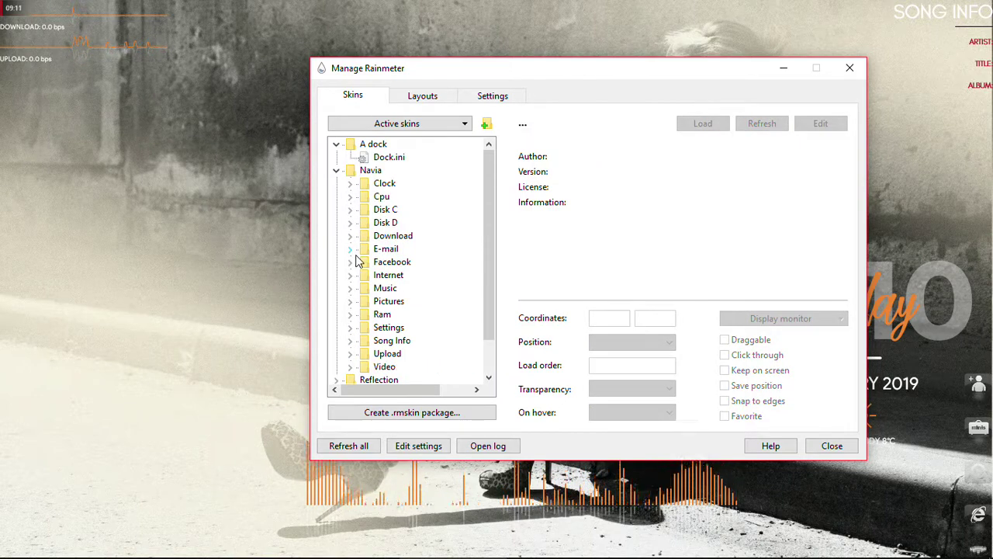
scroll(385, 352, "down", 1)
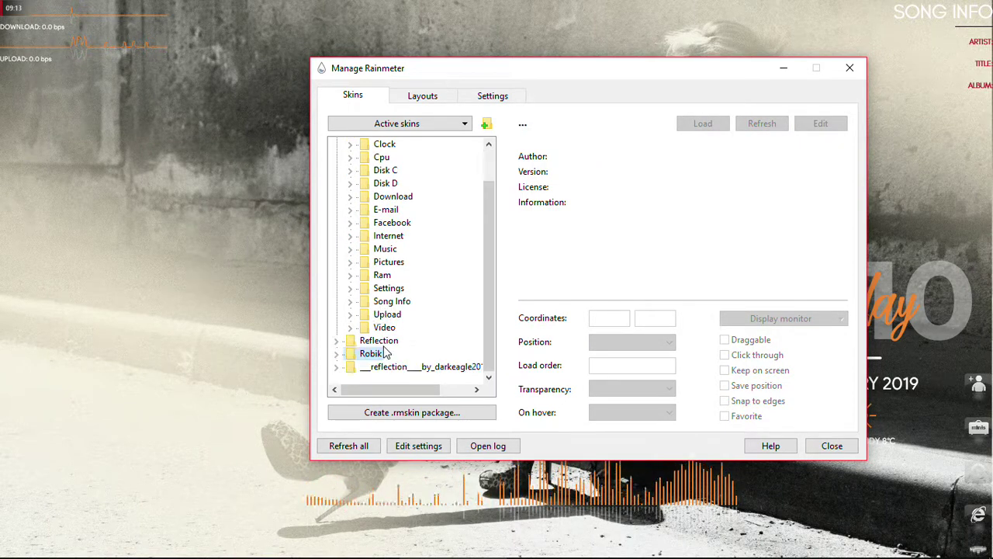
- Try the Ram.ini skin from the Navia folder, unload it again and collapse the folder
left_click(350, 275)
left_click(350, 302)
left_click(393, 289)
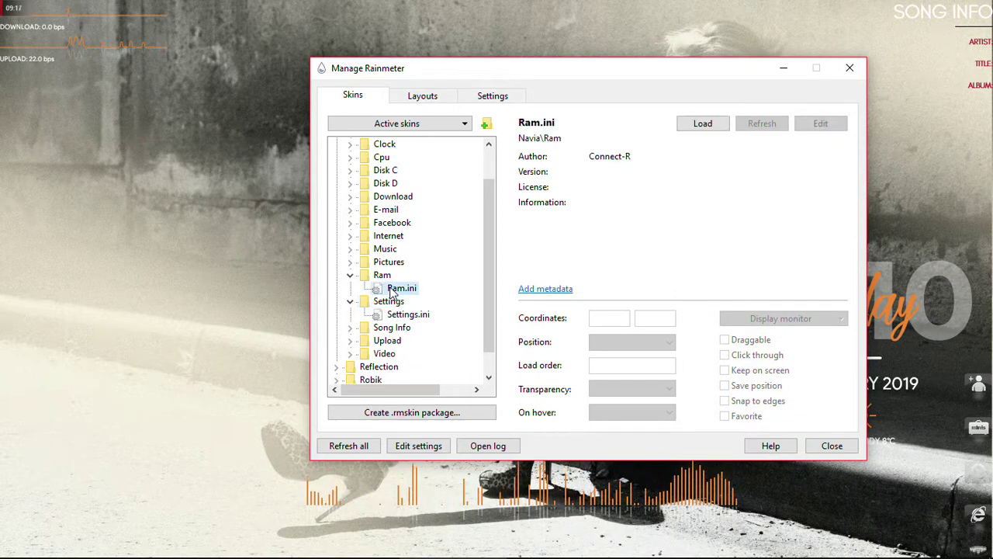
double_click(391, 291)
double_click(392, 290)
scroll(334, 175, "up", 1)
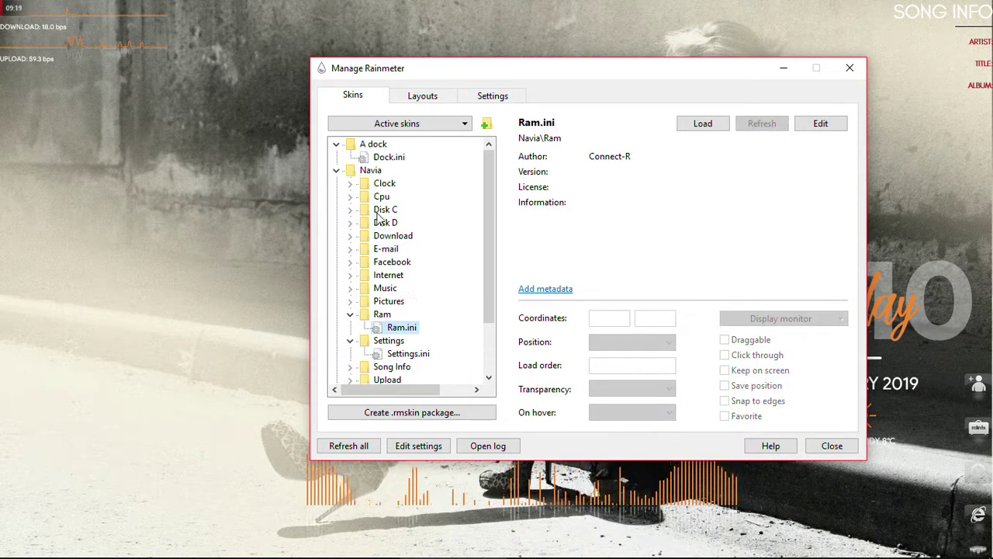
left_click(335, 171)
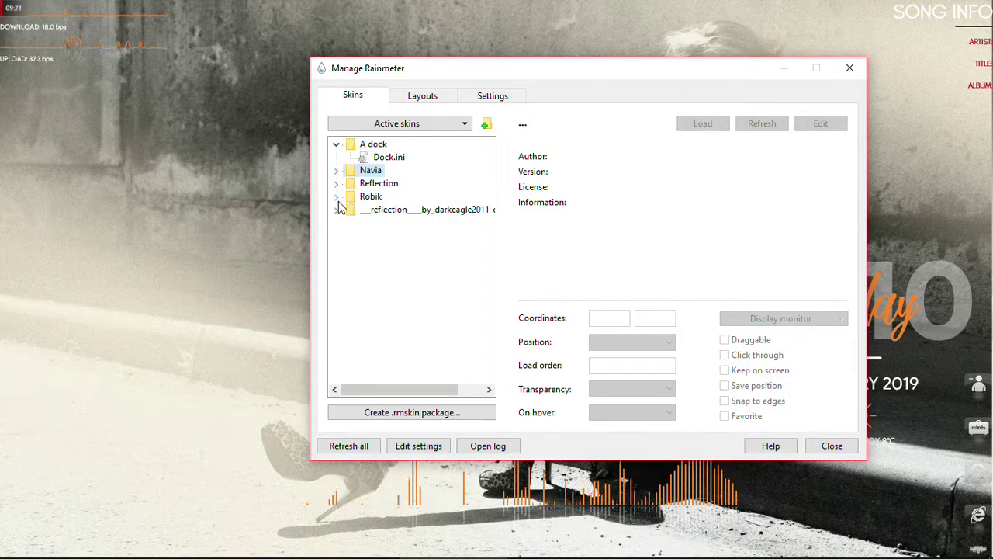
- Load the Dock.ini skin from the Dock subfolder of the Reflection folder
left_click(337, 184)
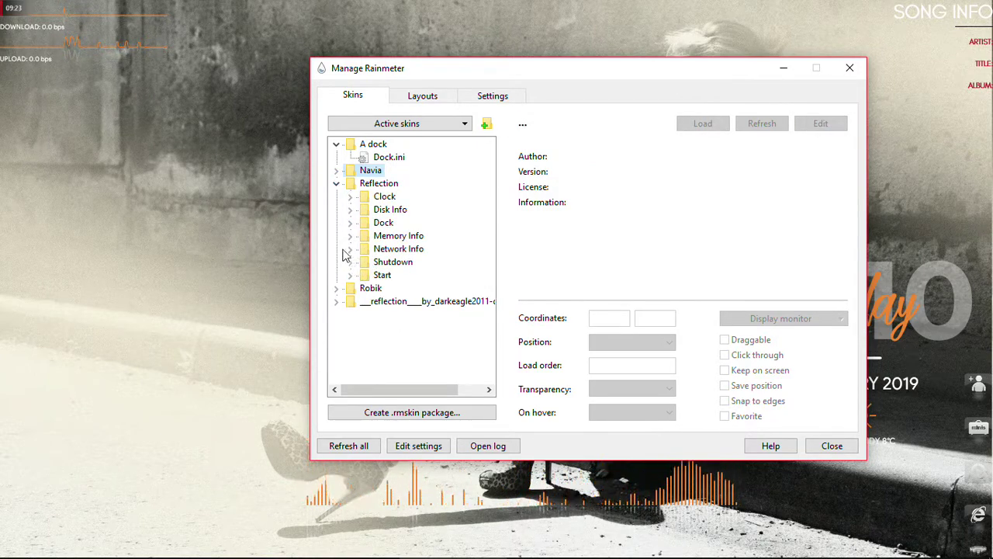
left_click(350, 223)
left_click(384, 238)
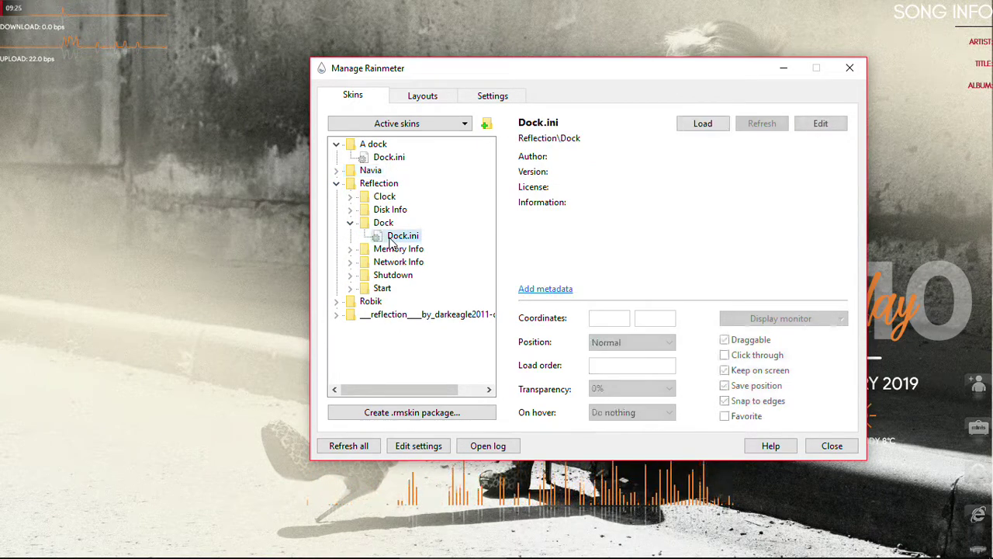
double_click(392, 238)
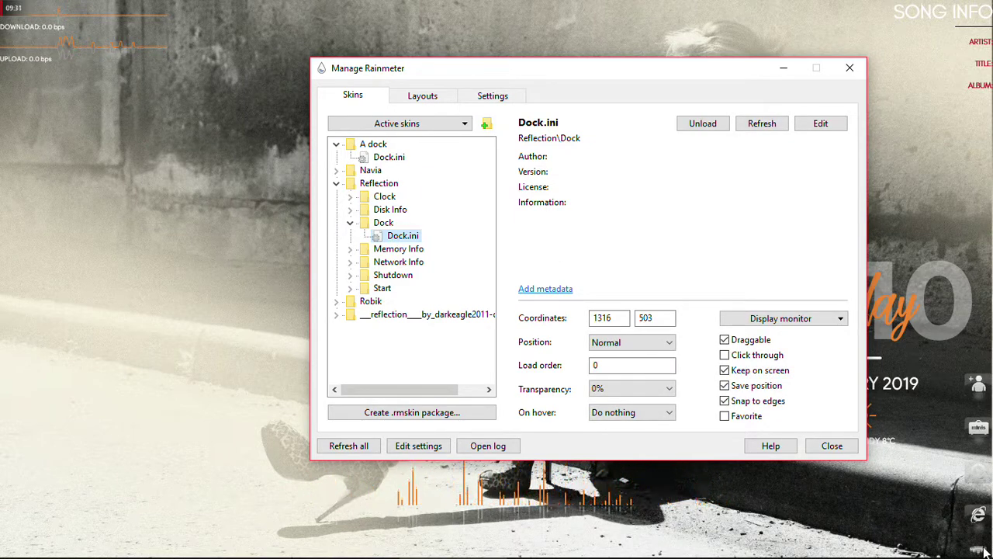
- Load the Cpu.ini skin from the Robik folder and minimise Manage Rainmeter to reveal the desktop
left_click(339, 309)
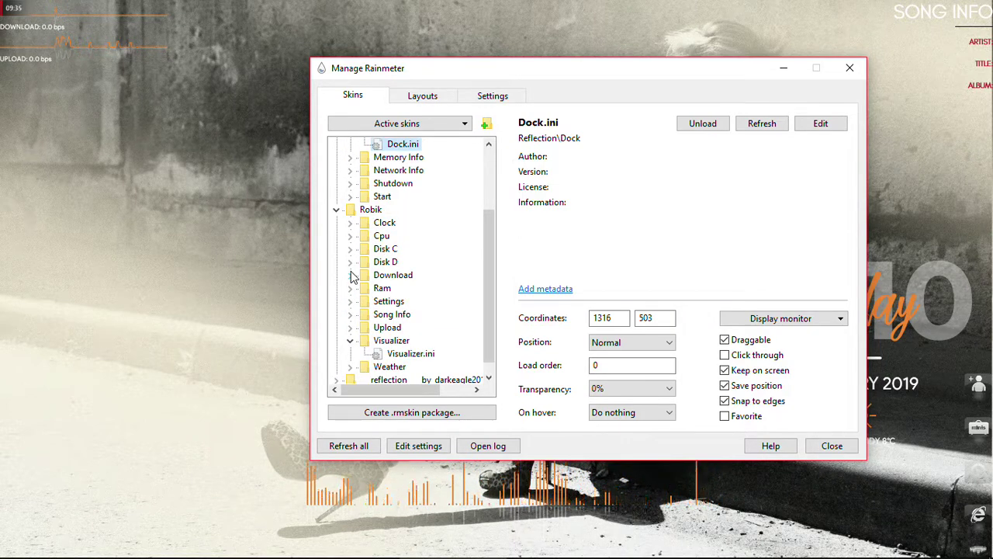
left_click(350, 236)
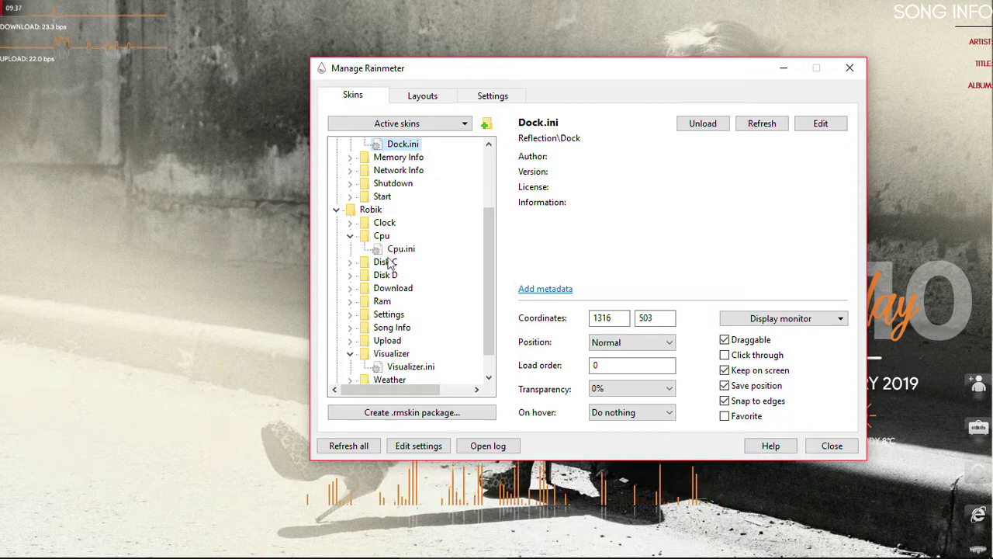
left_click(394, 251)
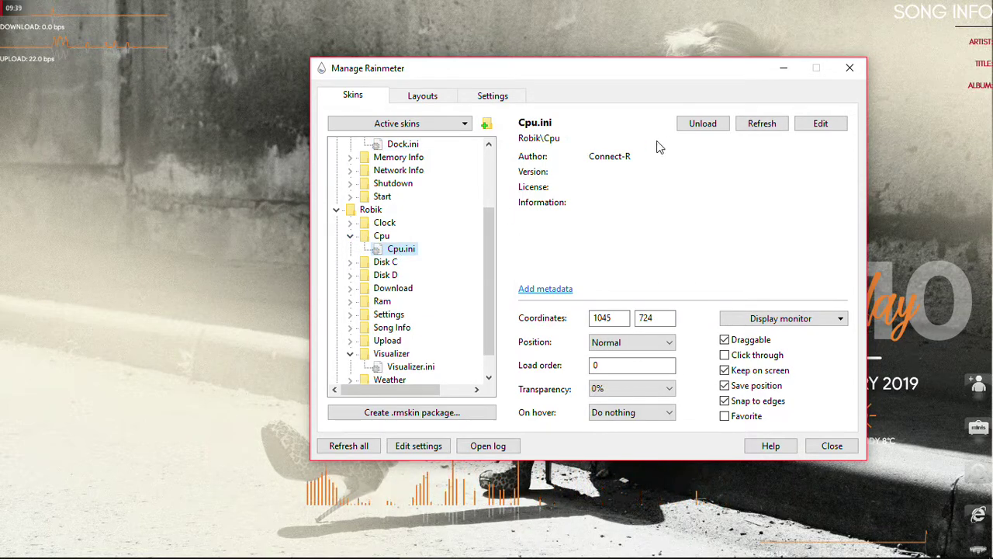
left_click(784, 68)
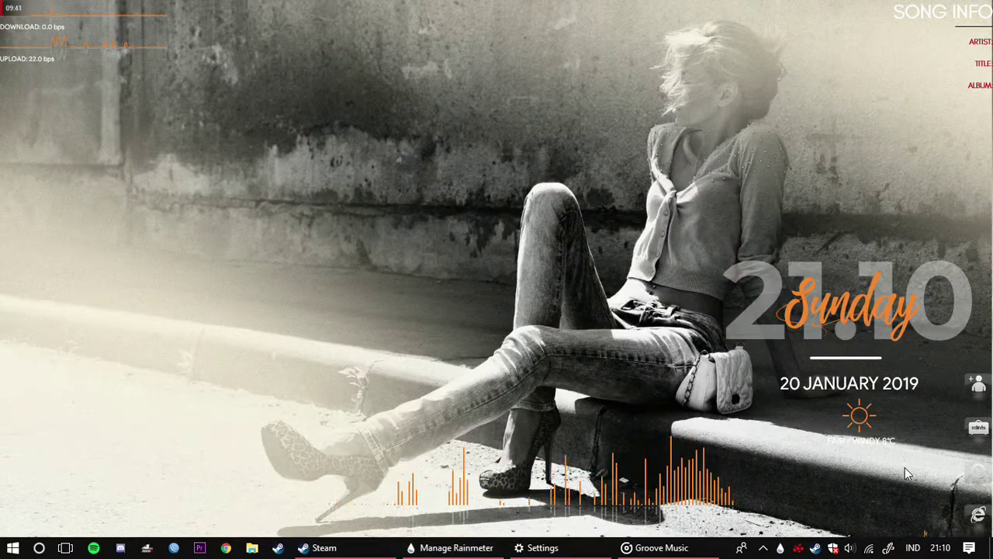
- Place the CPU meter directly beneath the Upload meter and refresh the desktop
right_click(510, 253)
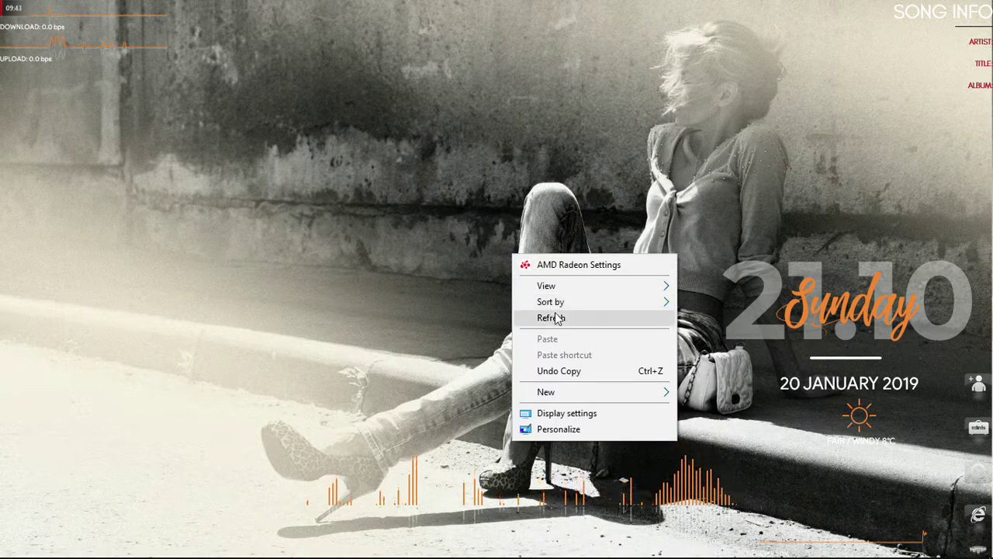
left_click(557, 318)
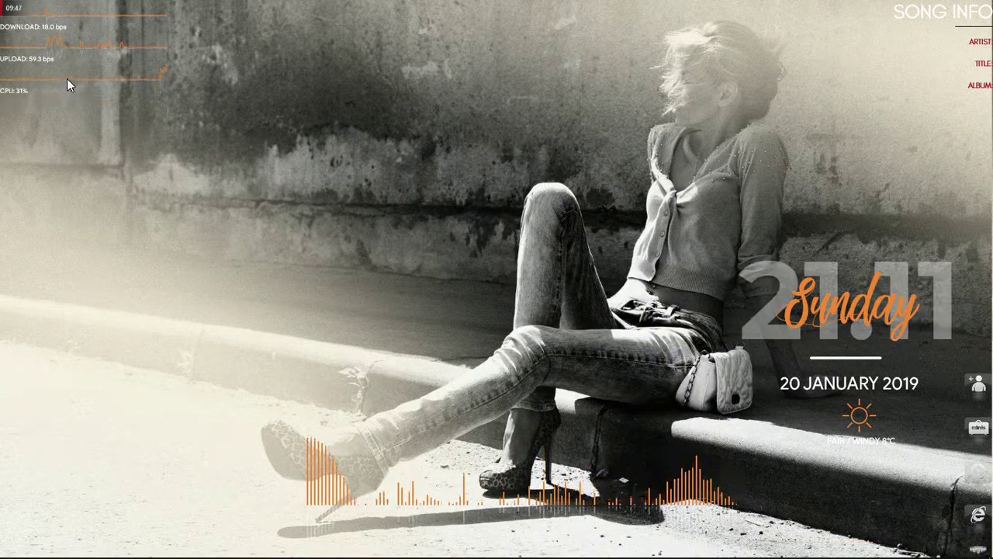
right_click(162, 126)
left_click(233, 191)
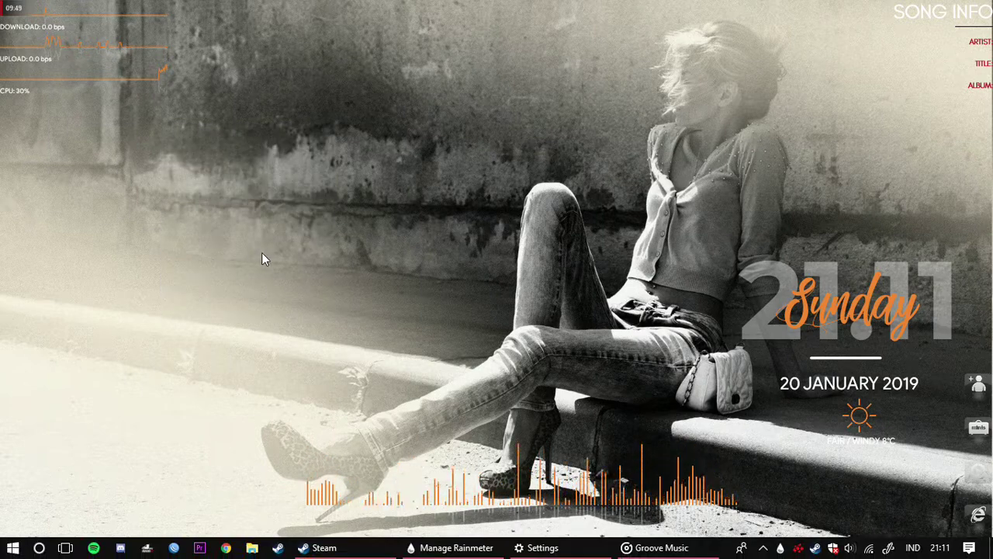
- Test the auto-hiding icon dock by launching Photos from it and closing the Photos window
mouse_move(495, 37)
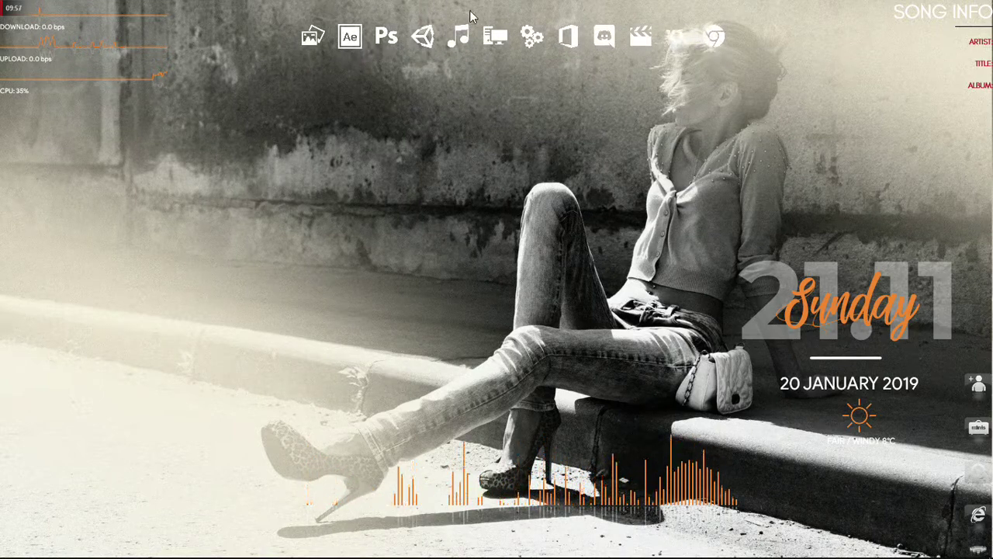
left_click(494, 35)
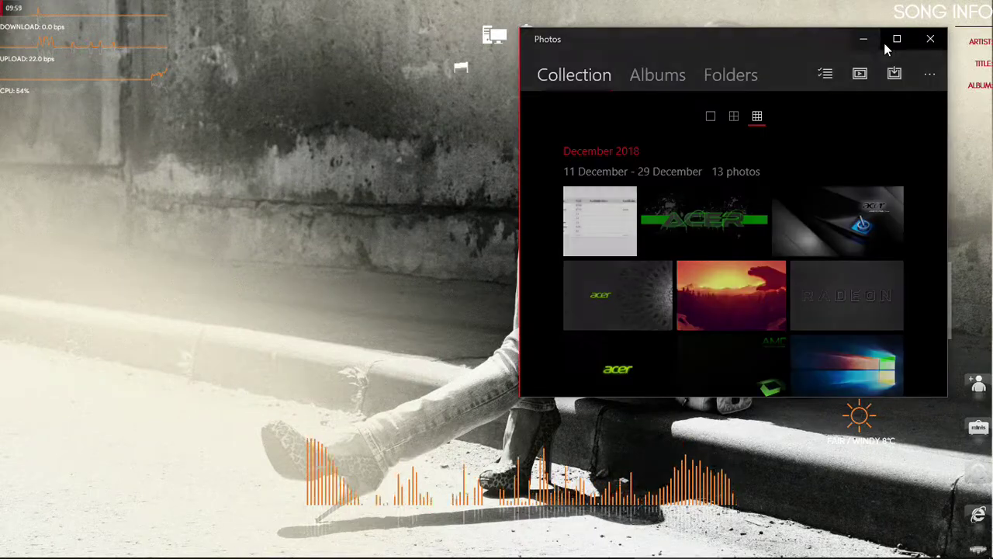
left_click(934, 46)
mouse_move(653, 49)
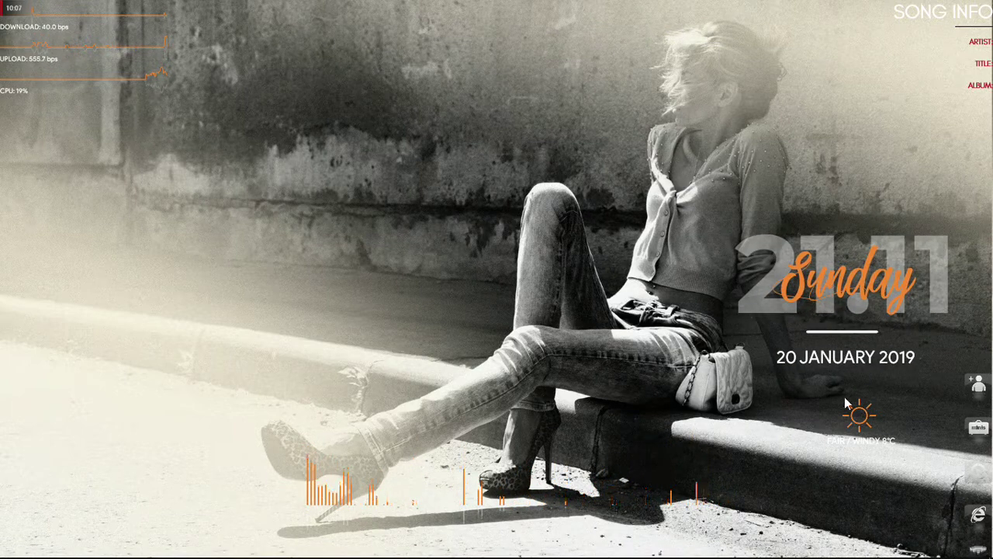
- Move the clock skin slightly higher and reposition the weather skin centred beneath the date
left_click_drag(828, 396, 901, 369)
right_click(874, 398)
key("Escape")
left_click_drag(874, 409, 853, 424)
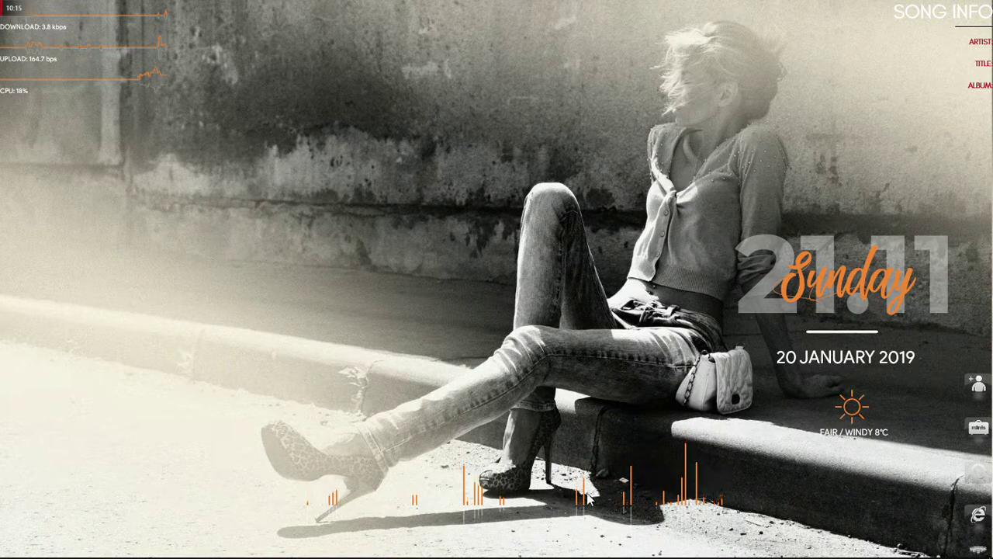
- Raise the music visualizer to about the height of the weather skin and refresh the desktop
left_click_drag(583, 487, 578, 423)
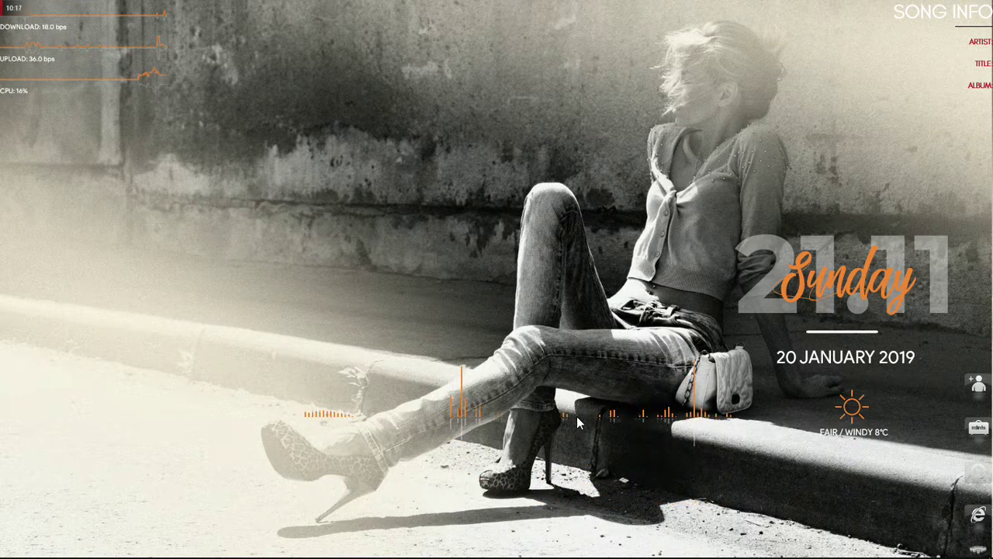
right_click(486, 281)
left_click(543, 346)
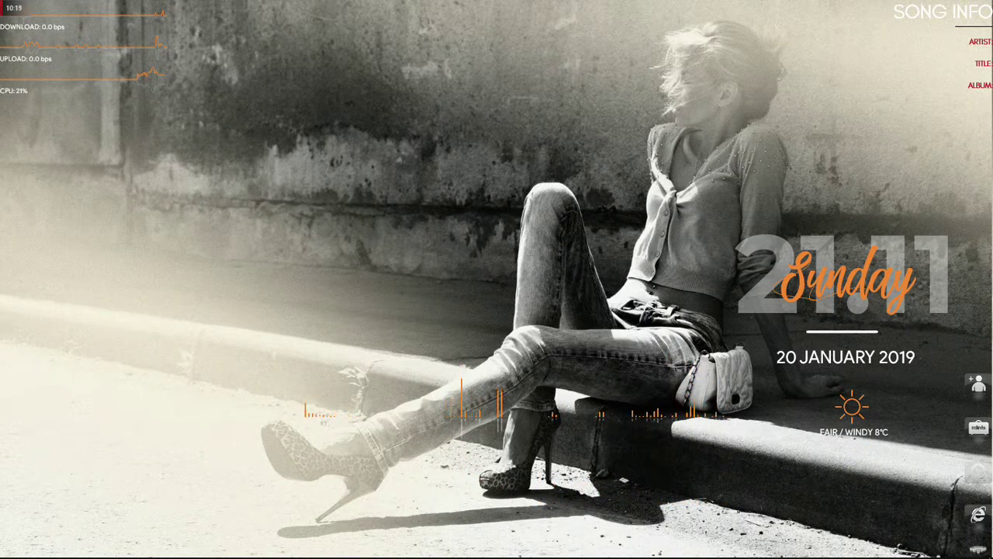
- Reopen Manage Rainmeter, review the list of active skins and minimise the window
mouse_move(341, 550)
mouse_move(479, 537)
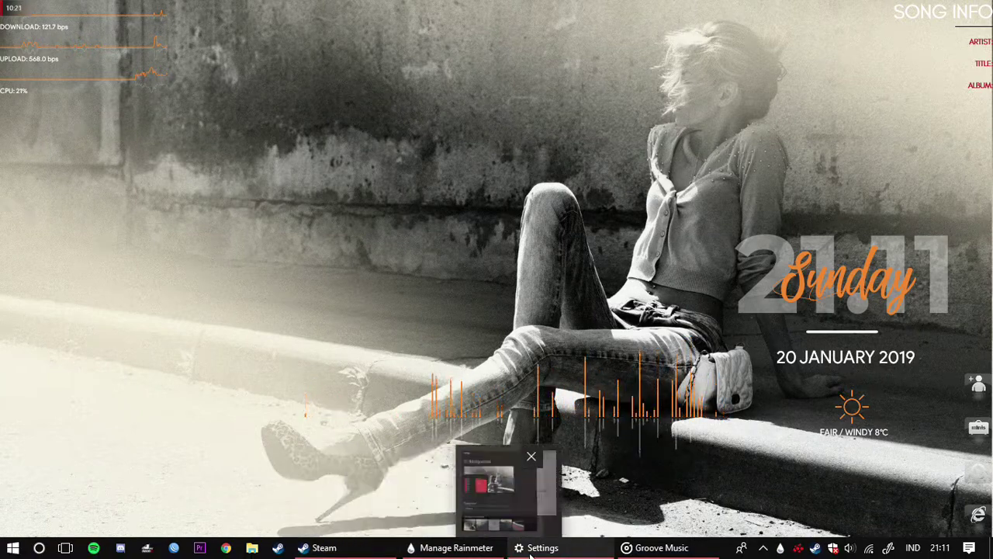
left_click(485, 545)
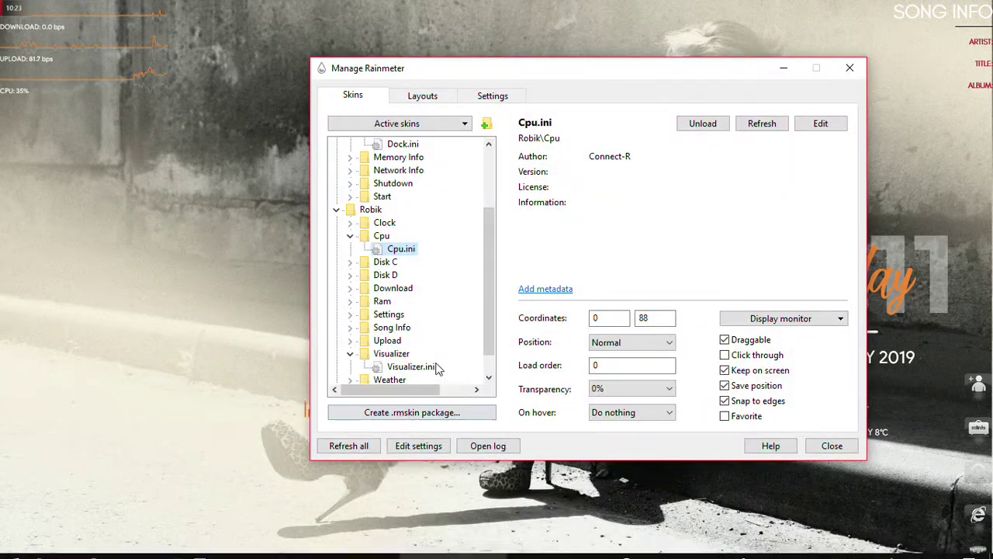
left_click(386, 125)
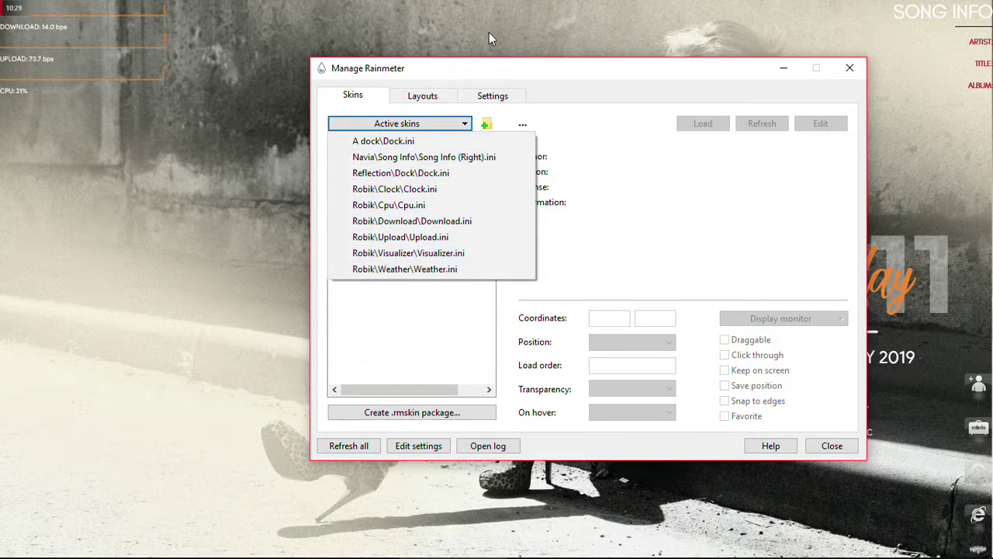
left_click(786, 68)
left_click(786, 68)
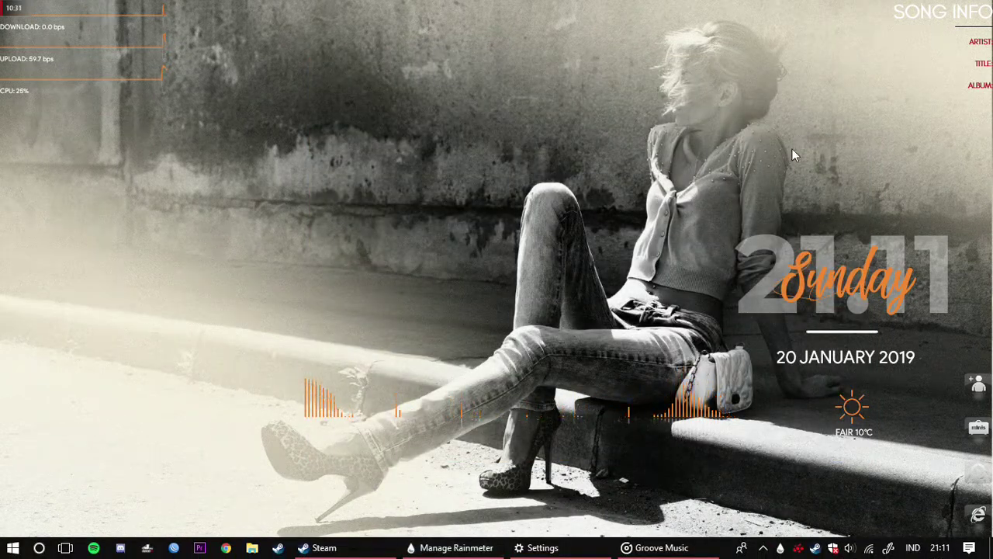
- Raise the system volume to 8 and refresh the desktop
key("XF86AudioRaiseVolume")
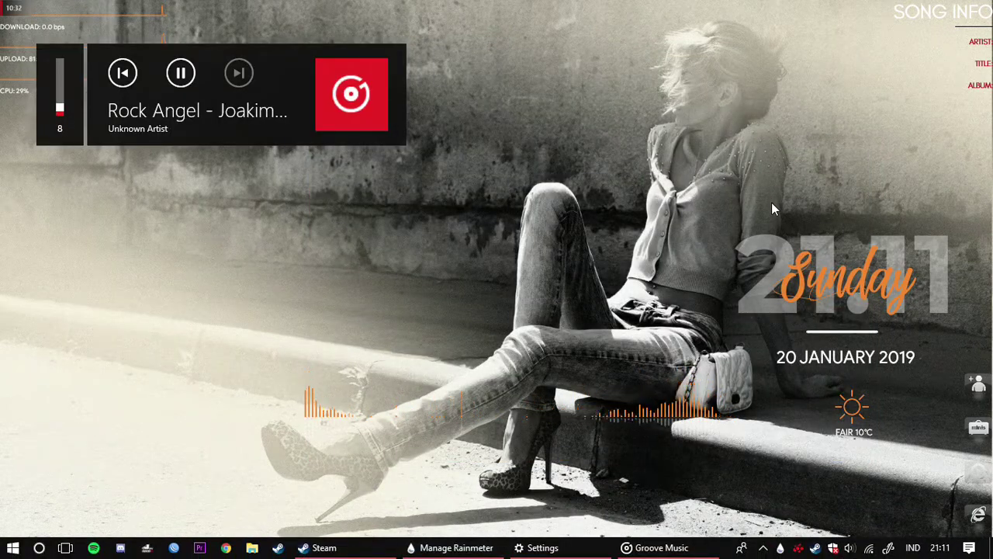
right_click(498, 214)
left_click(543, 268)
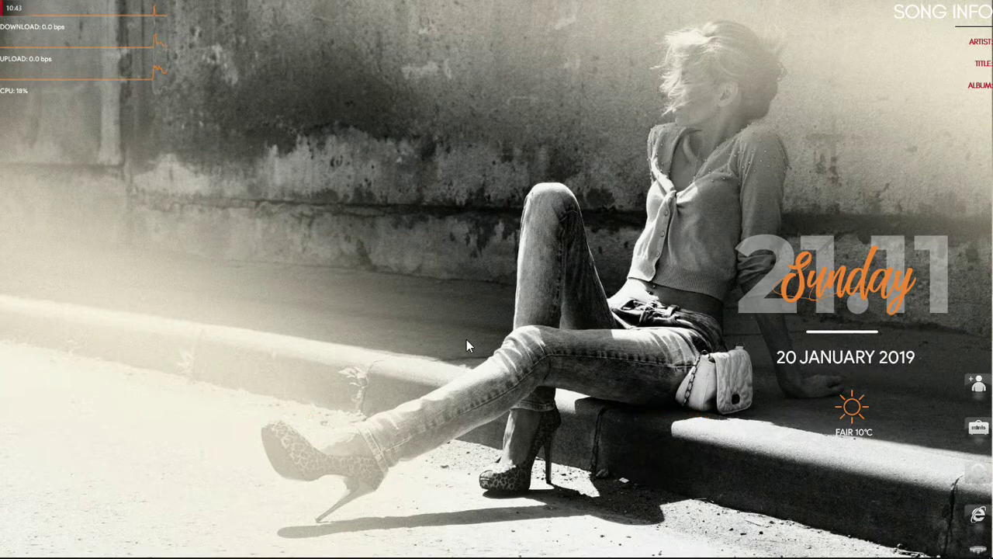
- Test the Reflection dock shortcuts to This PC, My Documents and Windows Media Player, dismissing each window
left_click(982, 392)
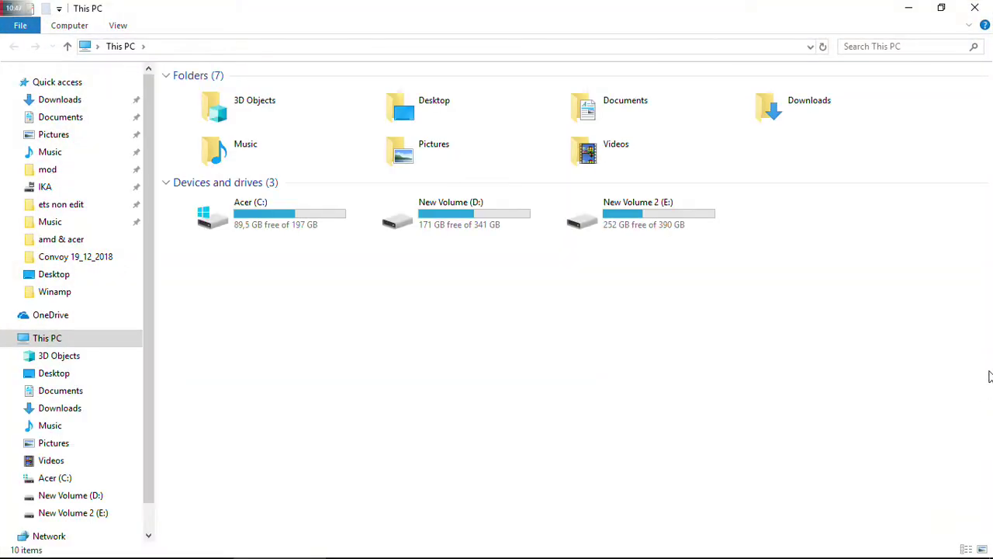
left_click(972, 11)
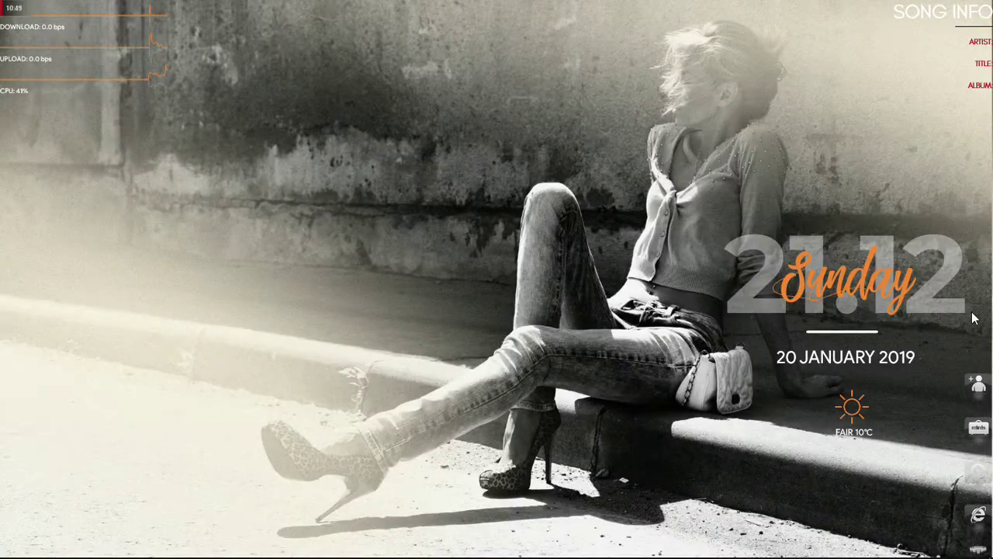
left_click(981, 475)
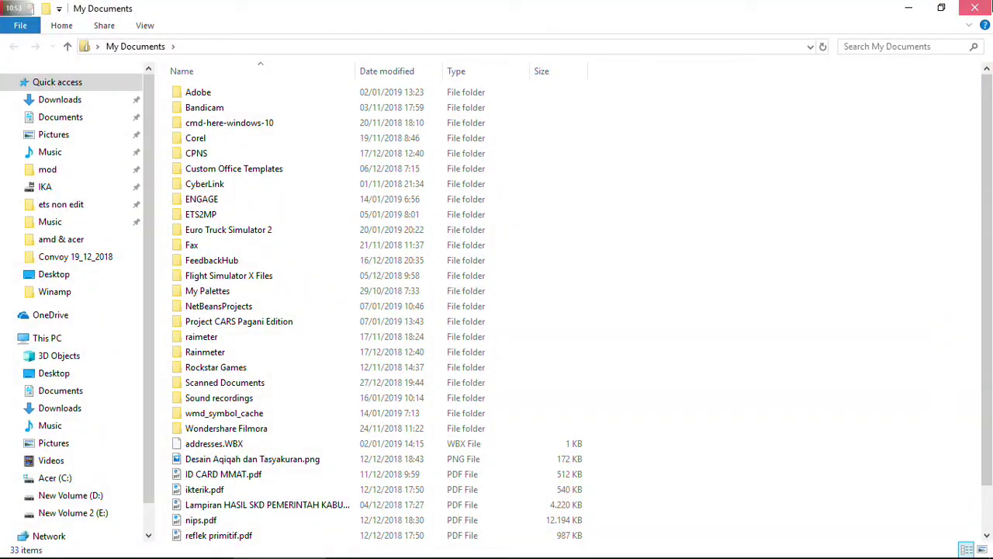
left_click(975, 8)
left_click(980, 405)
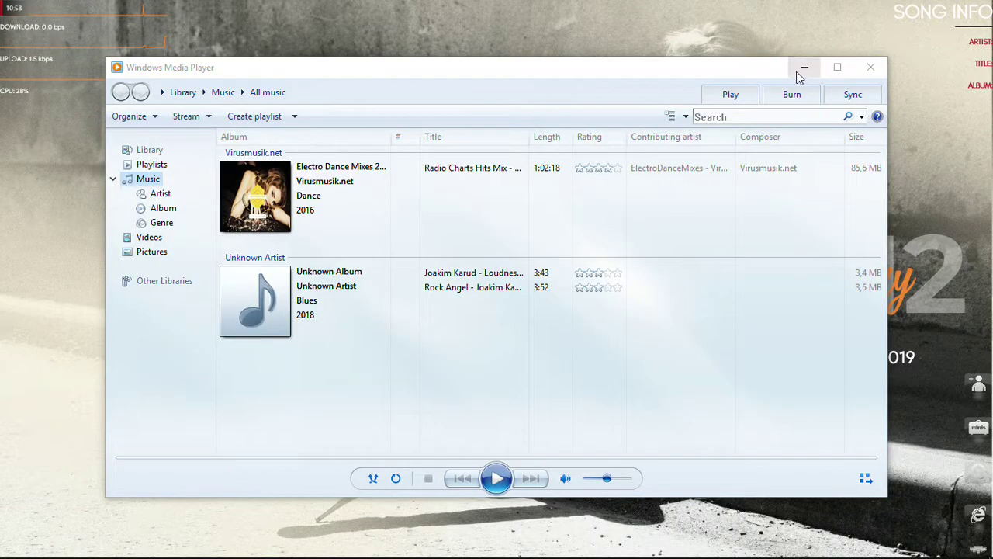
left_click(799, 72)
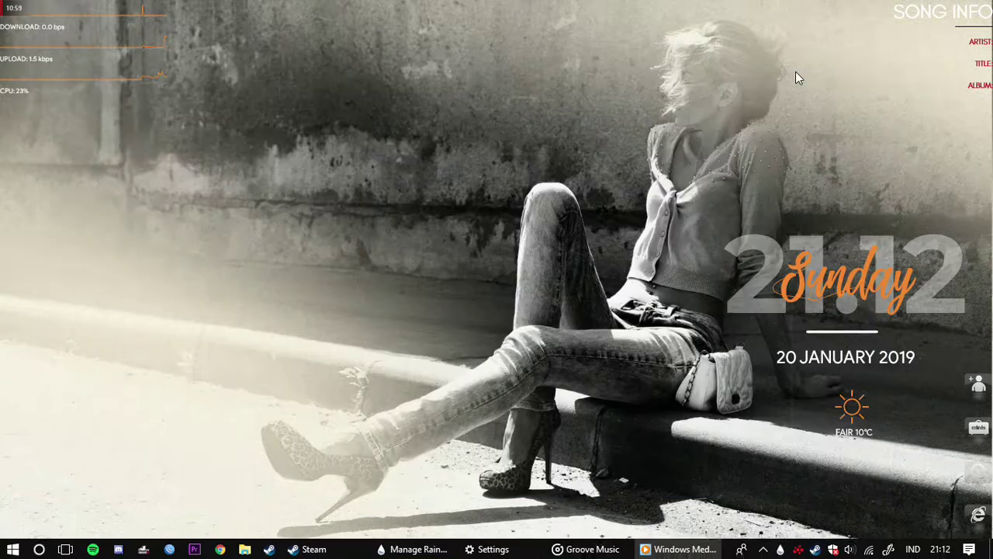
- Close Groove Music and refresh the desktop
right_click(641, 108)
left_click(694, 175)
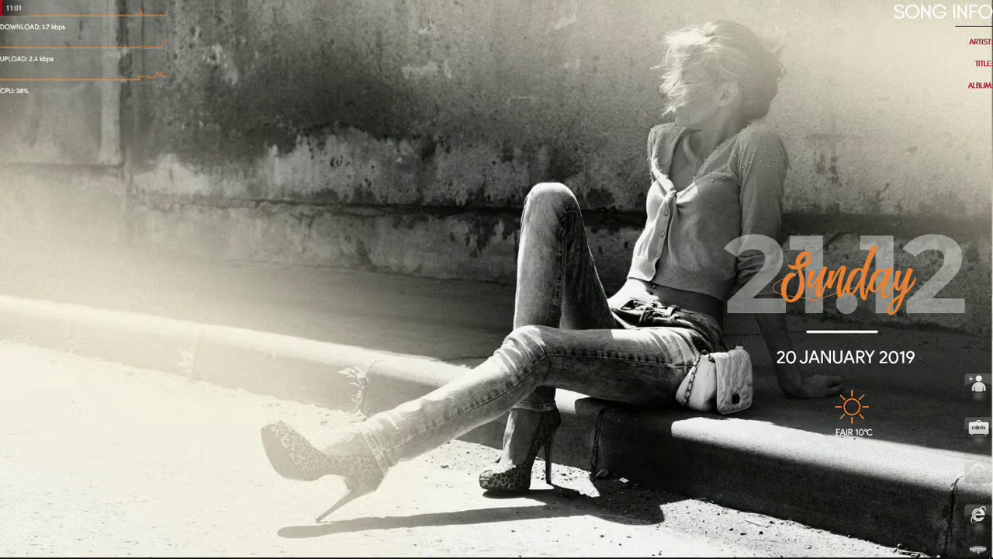
mouse_move(496, 552)
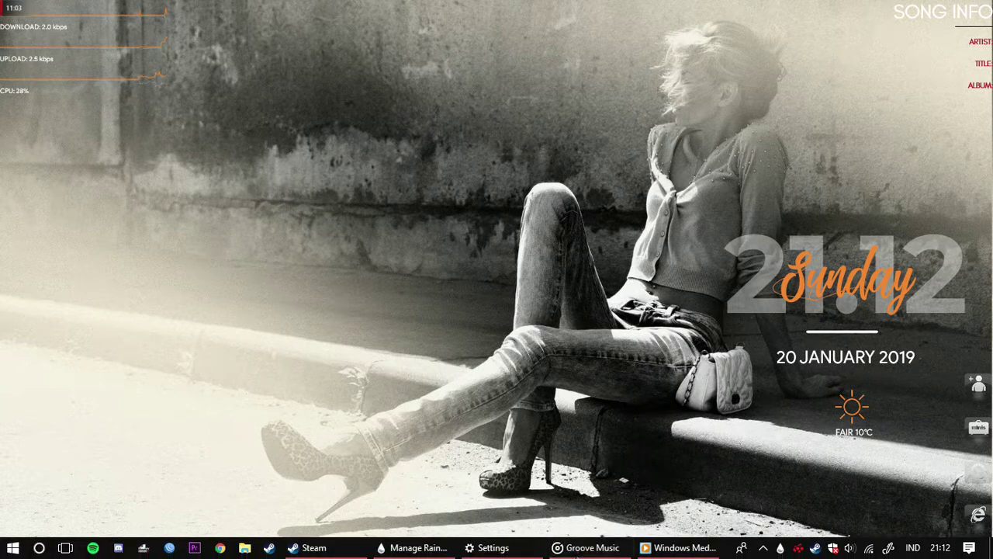
right_click(577, 547)
left_click(528, 519)
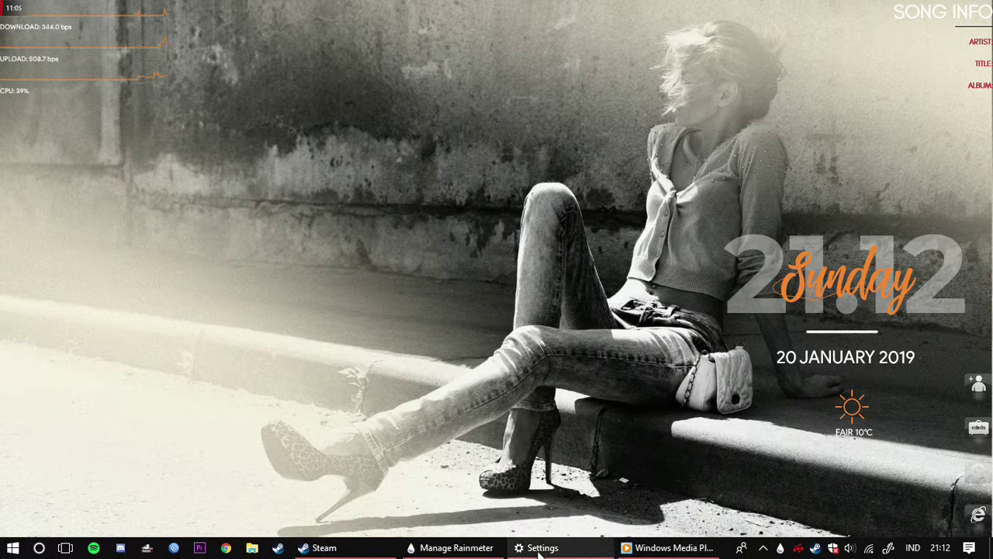
right_click(502, 273)
left_click(548, 340)
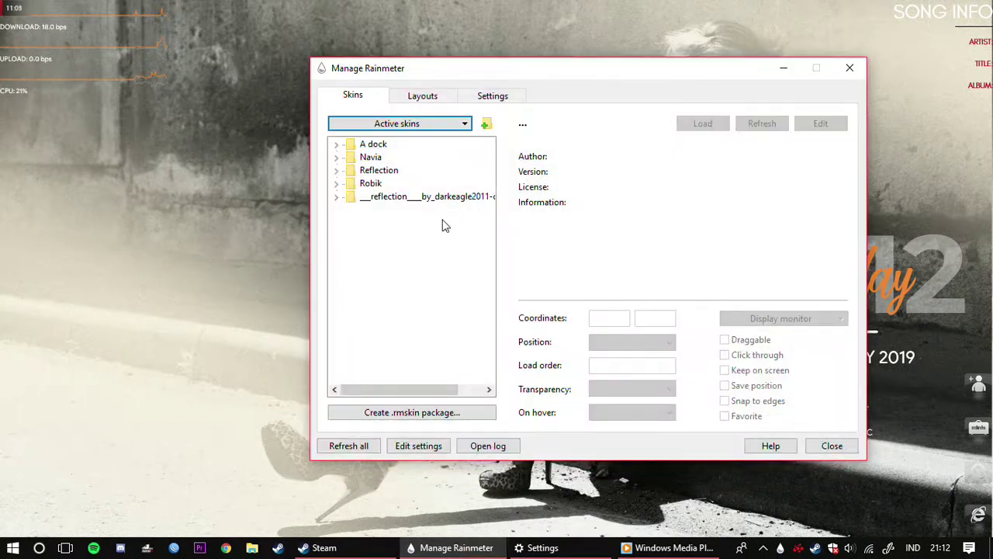
- Check the list of active skins in Manage Rainmeter once more and minimise it to show the desktop
left_click(378, 125)
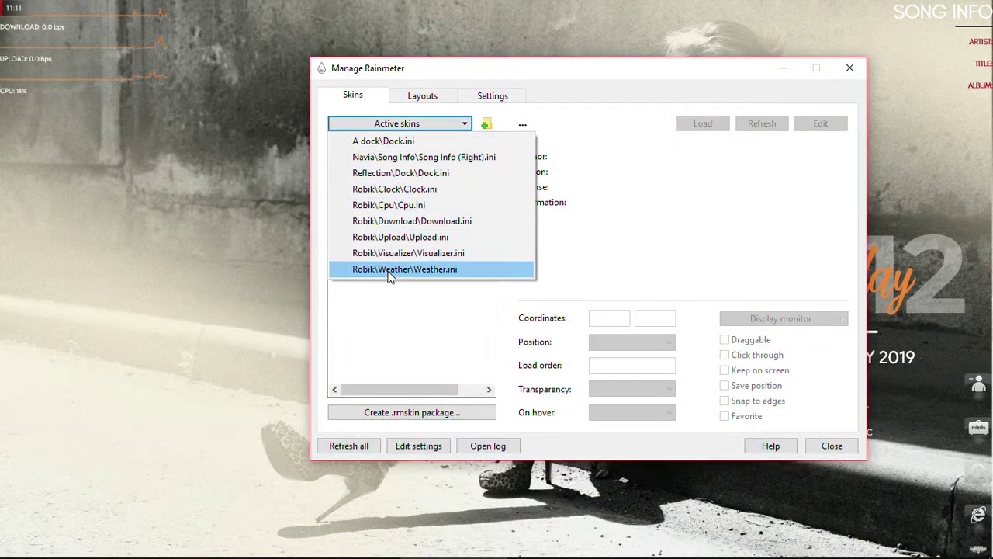
left_click(783, 68)
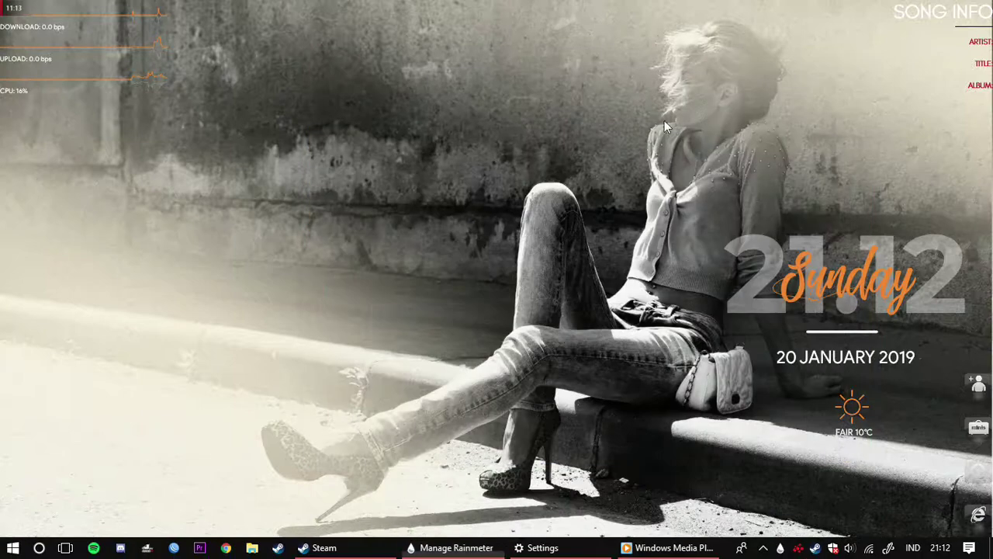